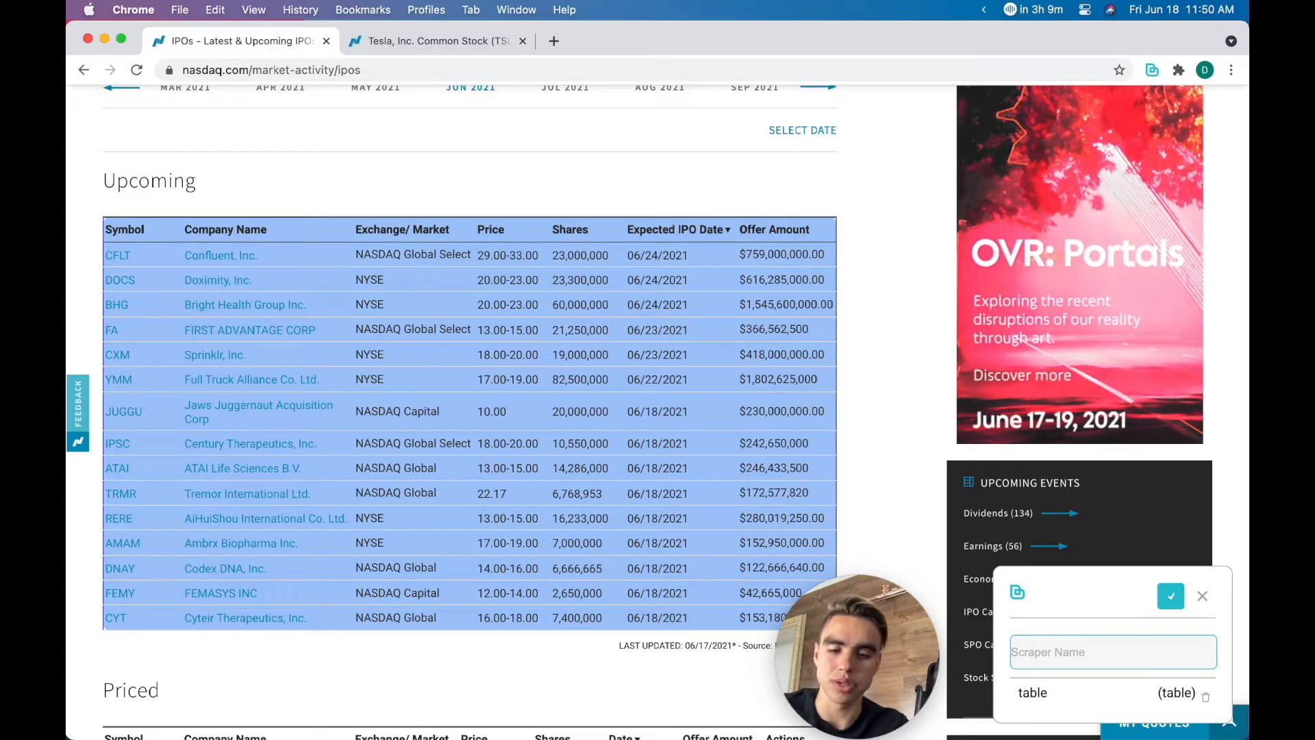
Step: Name the scraper for the upcoming IPO table "Upcoming Listings IPO Nas" and save it
{"action": "type", "text": "Upcomi"}
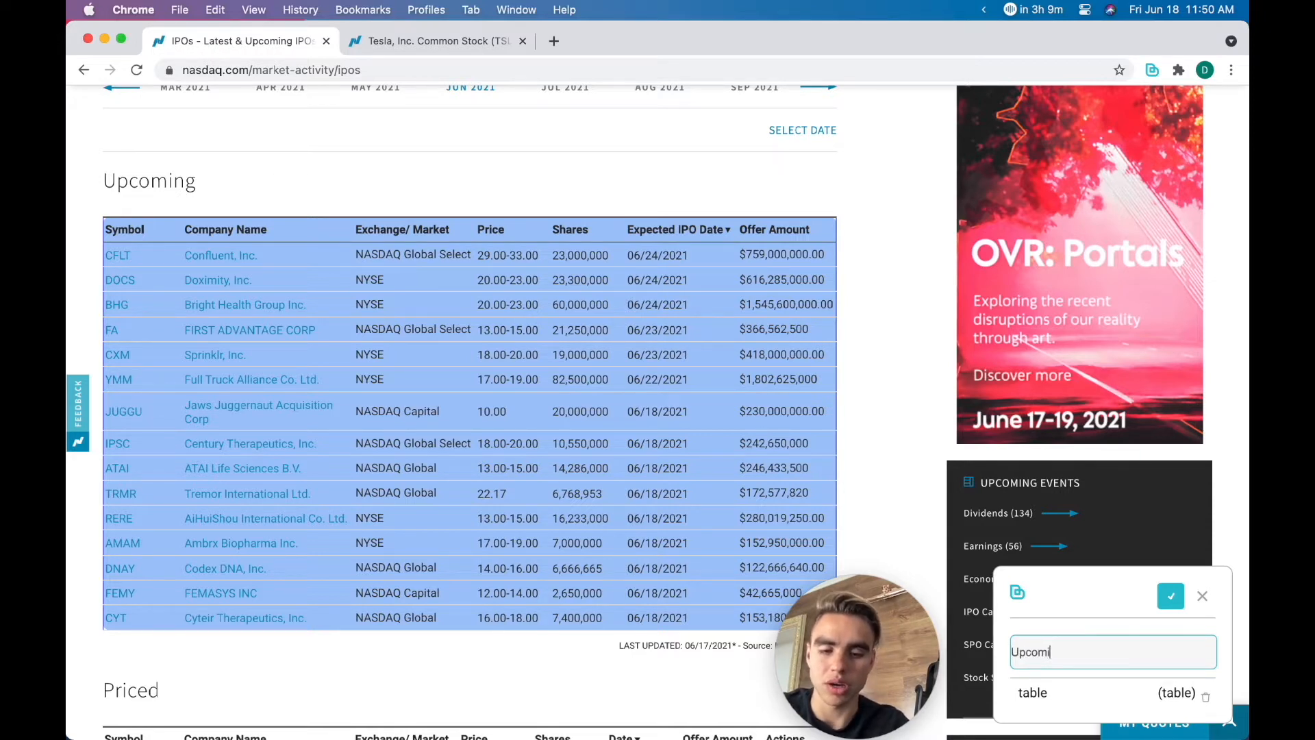
{"action": "type", "text": "ng Listings "}
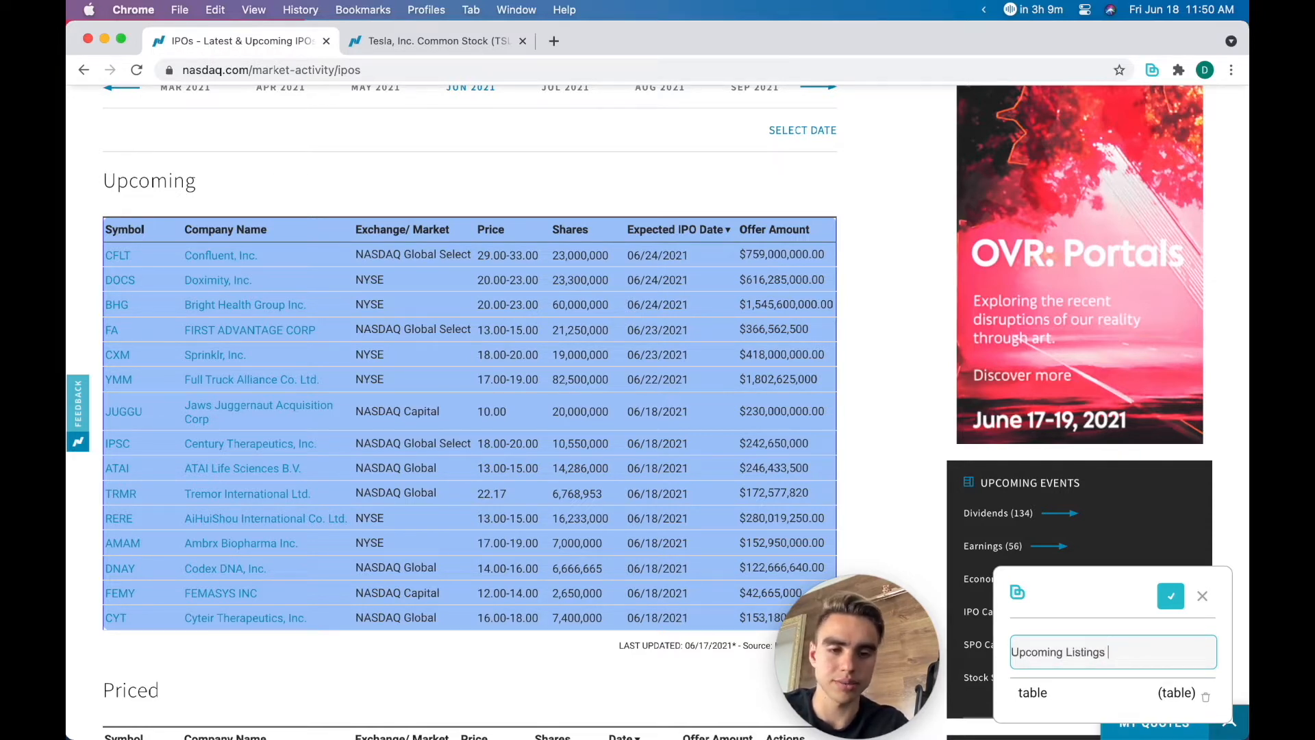
{"action": "type", "text": "IPO NA"}
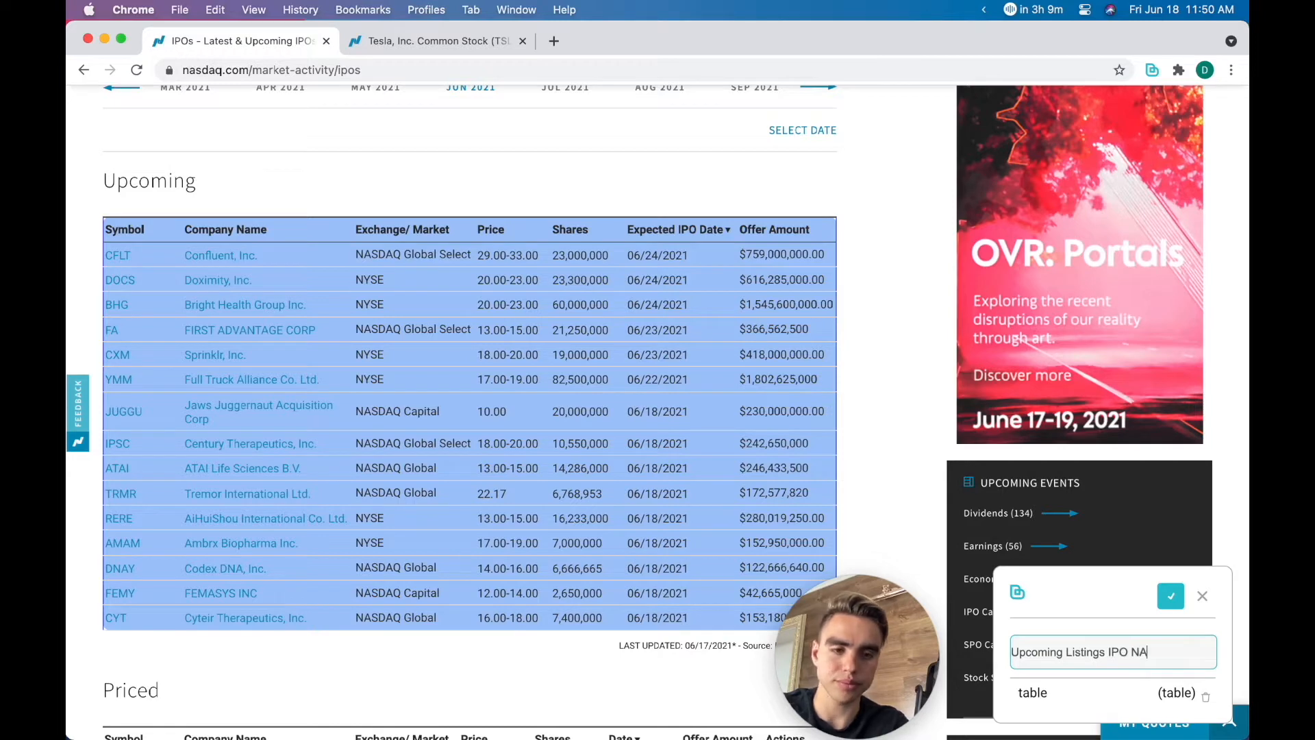
{"action": "type", "text": "as"}
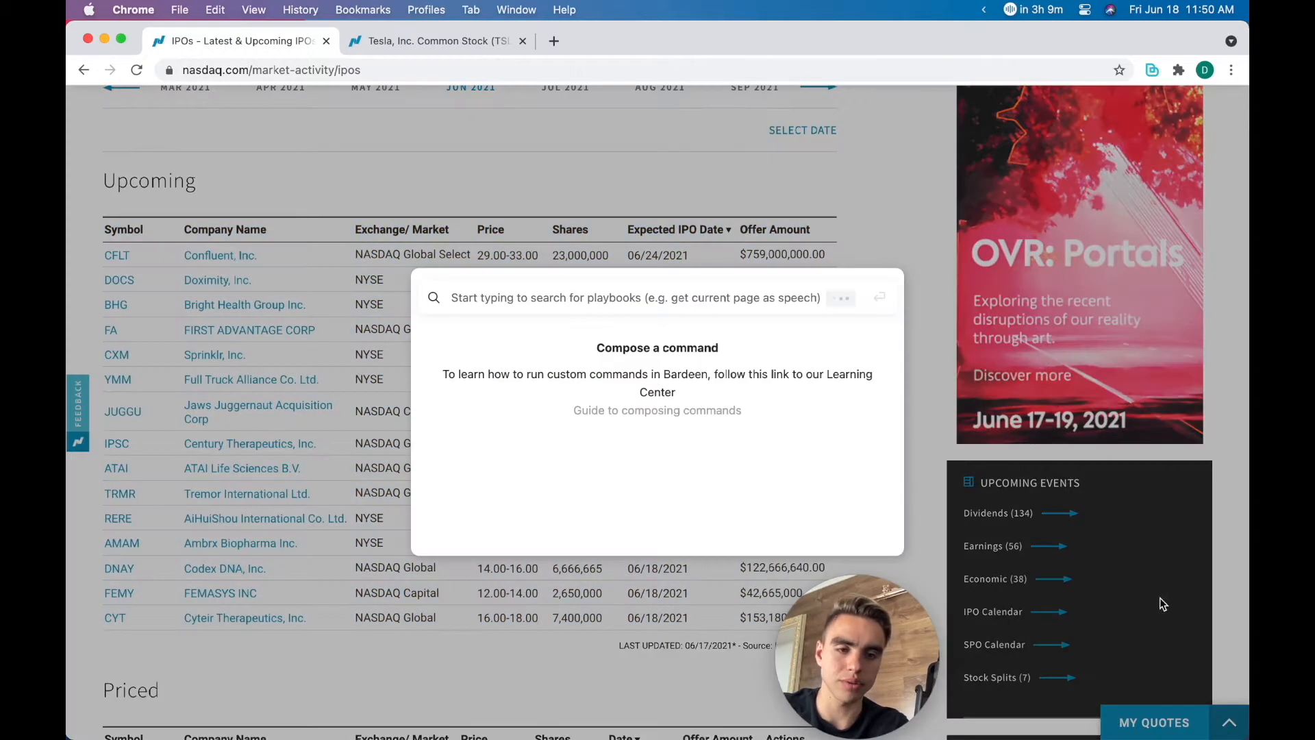
{"action": "left_click", "coordinate": [1164, 597]}
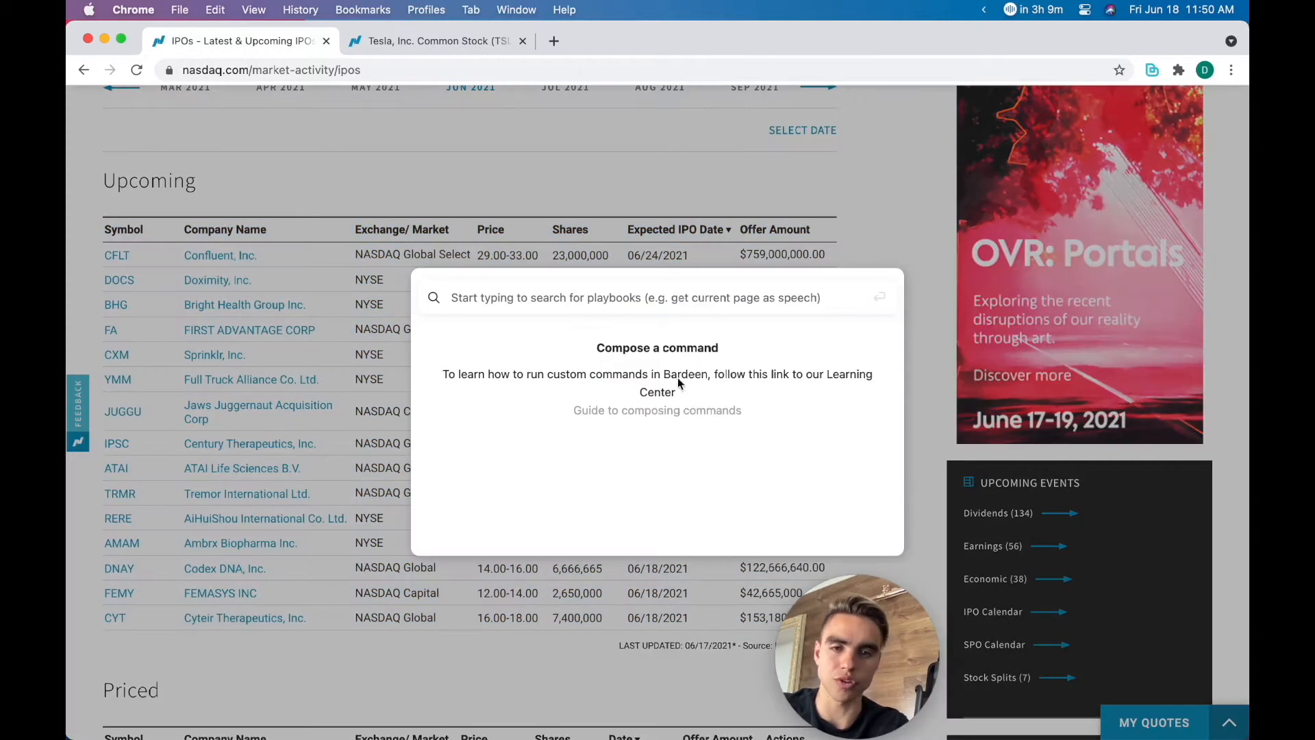
Step: Run a Get data command on the current page using the scraper model Upcoming Listings IPO Nas
{"action": "type", "text": "get"}
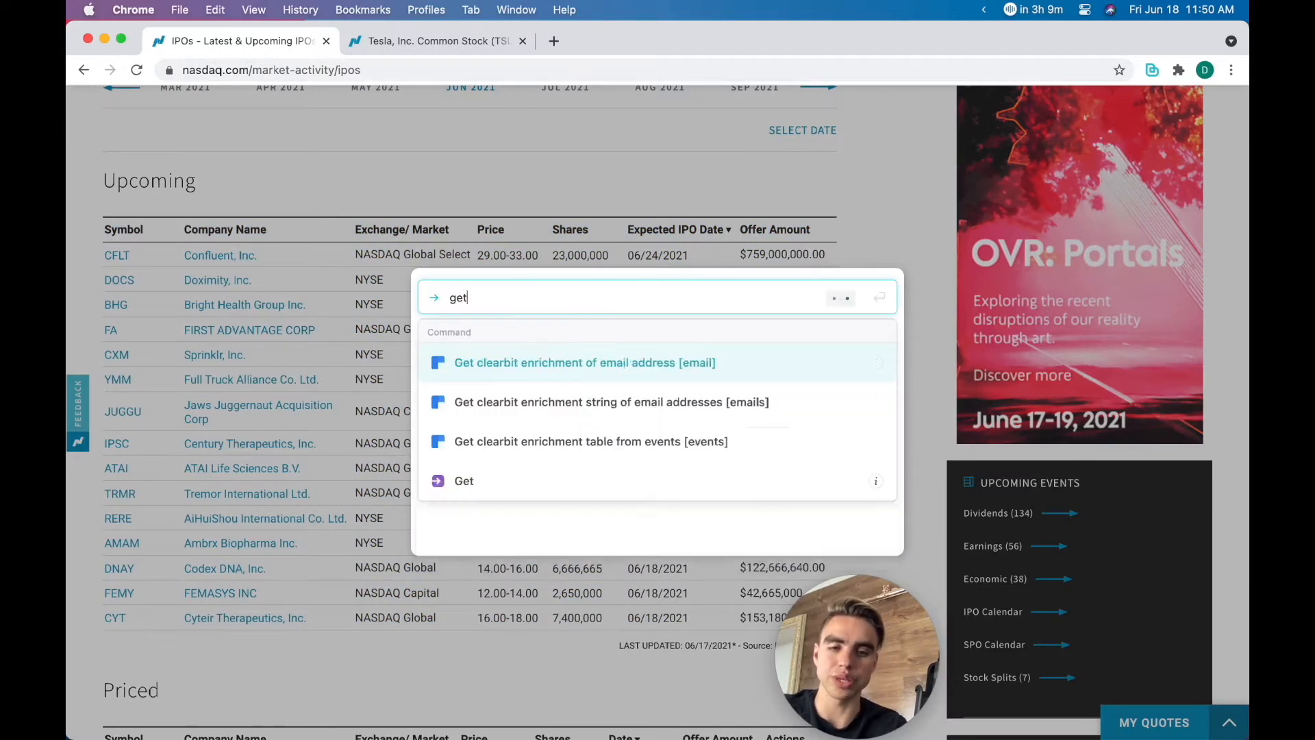
{"action": "type", "text": " datas"}
{"action": "key", "text": "Return"}
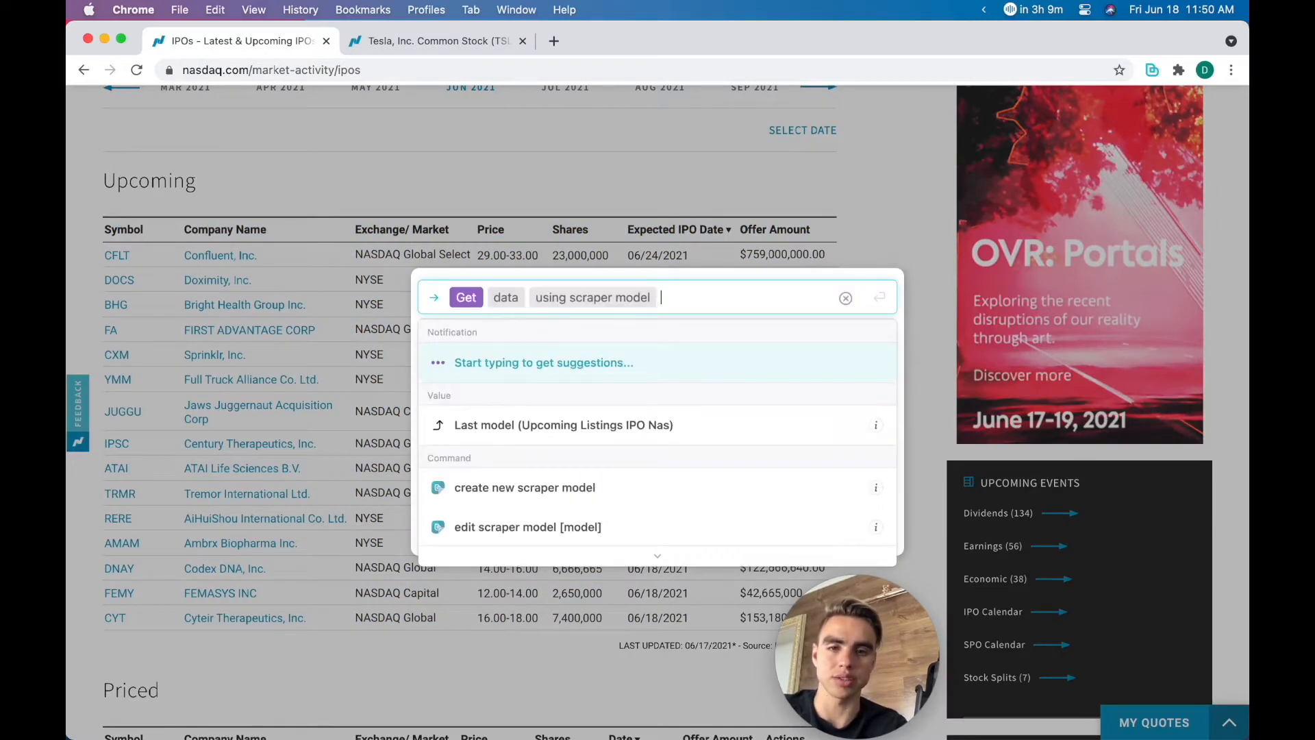
{"action": "key", "text": "Down"}
{"action": "key", "text": "Return"}
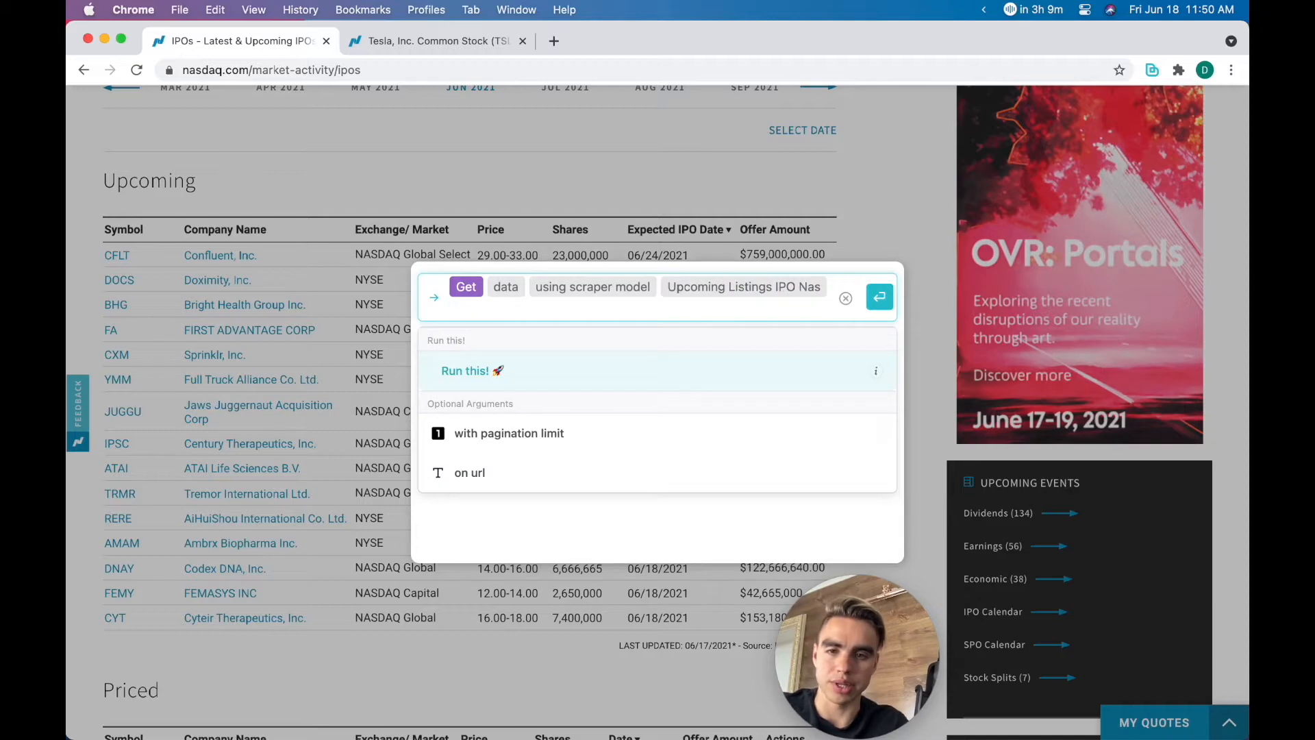
{"action": "key", "text": "Return"}
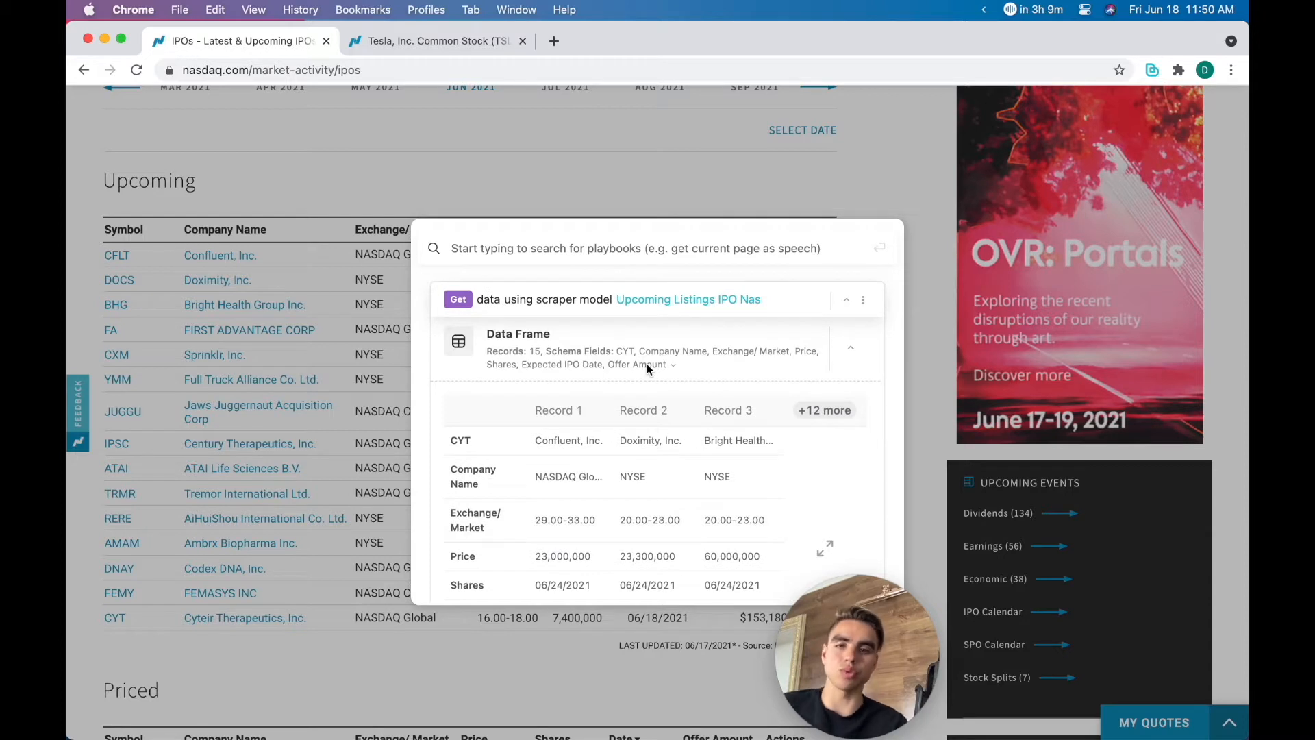
Step: Run a command that creates a new Google Sheet named "Upcoming Listings"
{"action": "left_click", "coordinate": [524, 263]}
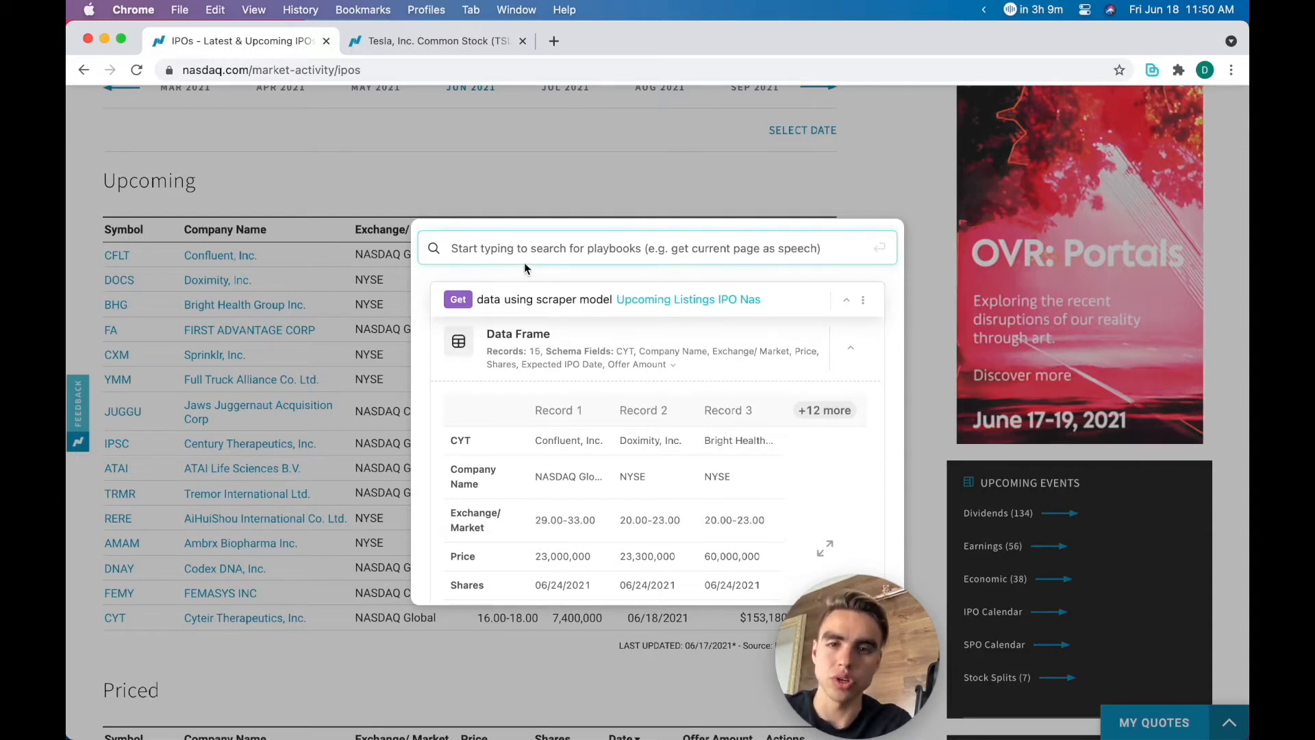
{"action": "type", "text": "c"}
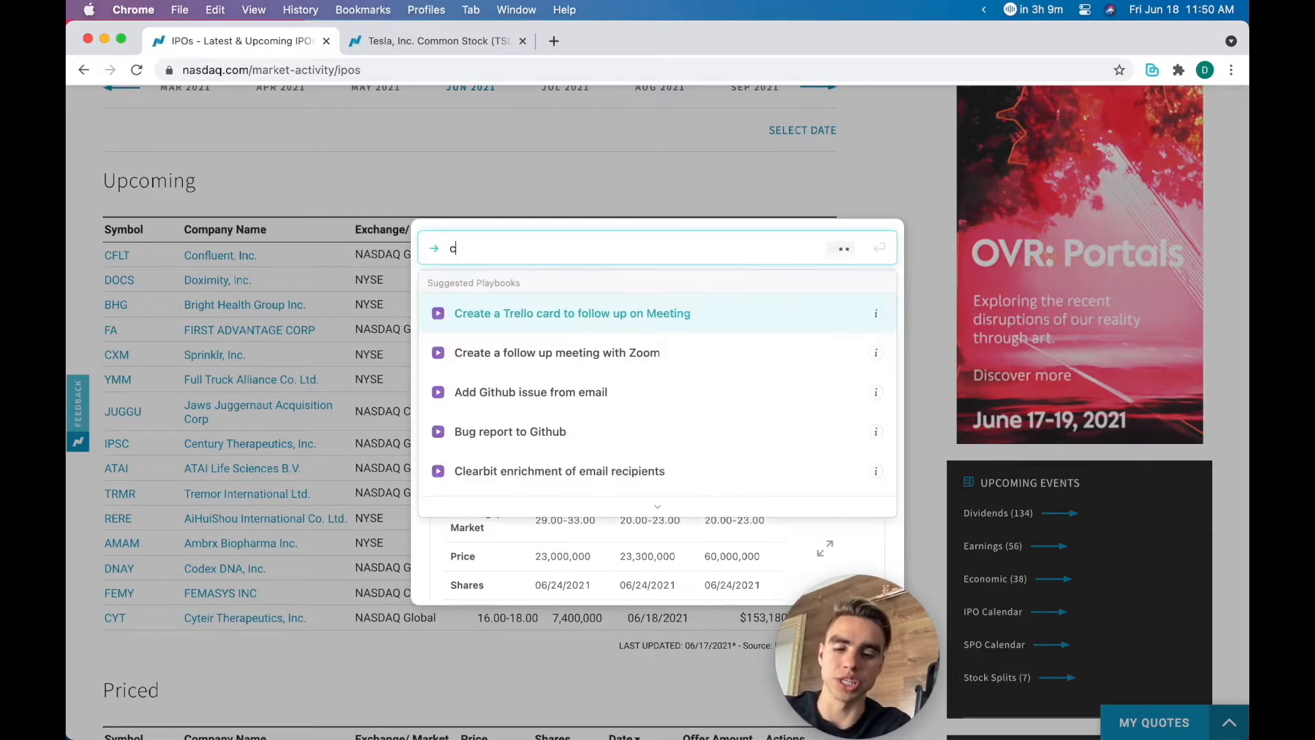
{"action": "type", "text": "reate new sh"}
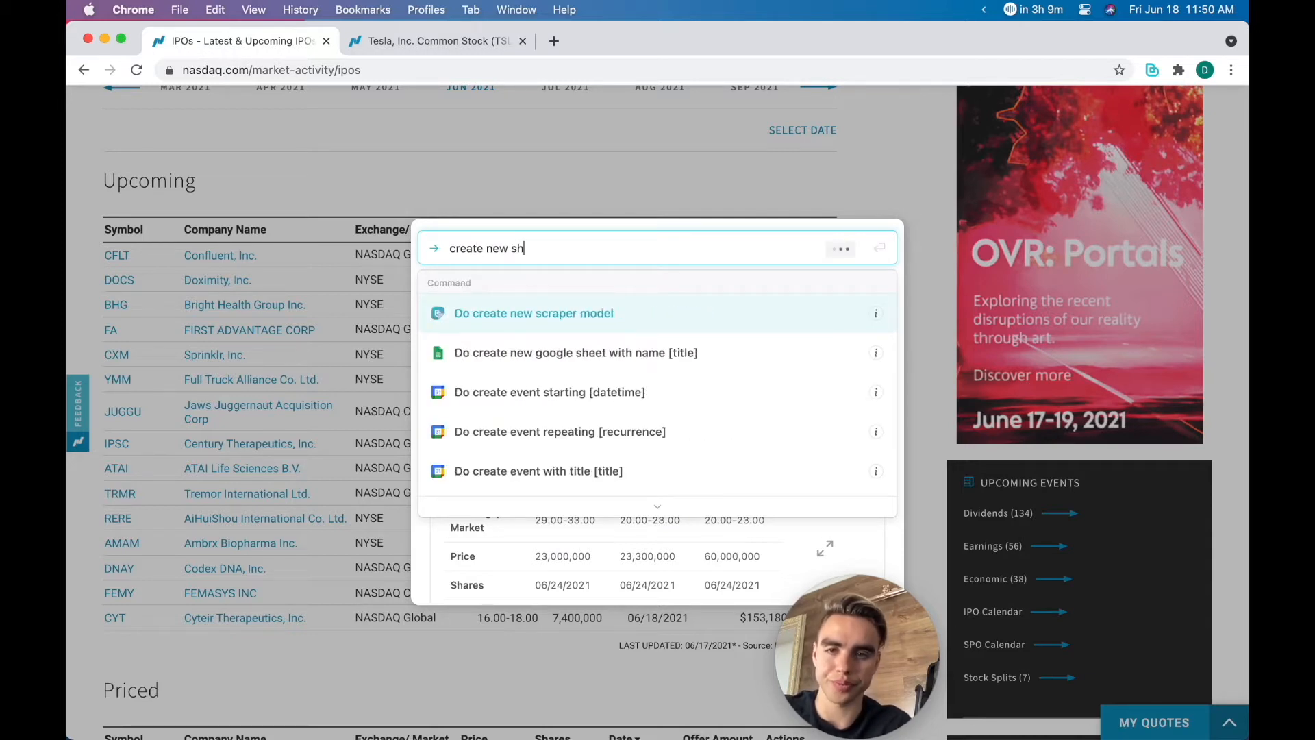
{"action": "key", "text": "Down"}
{"action": "key", "text": "Return"}
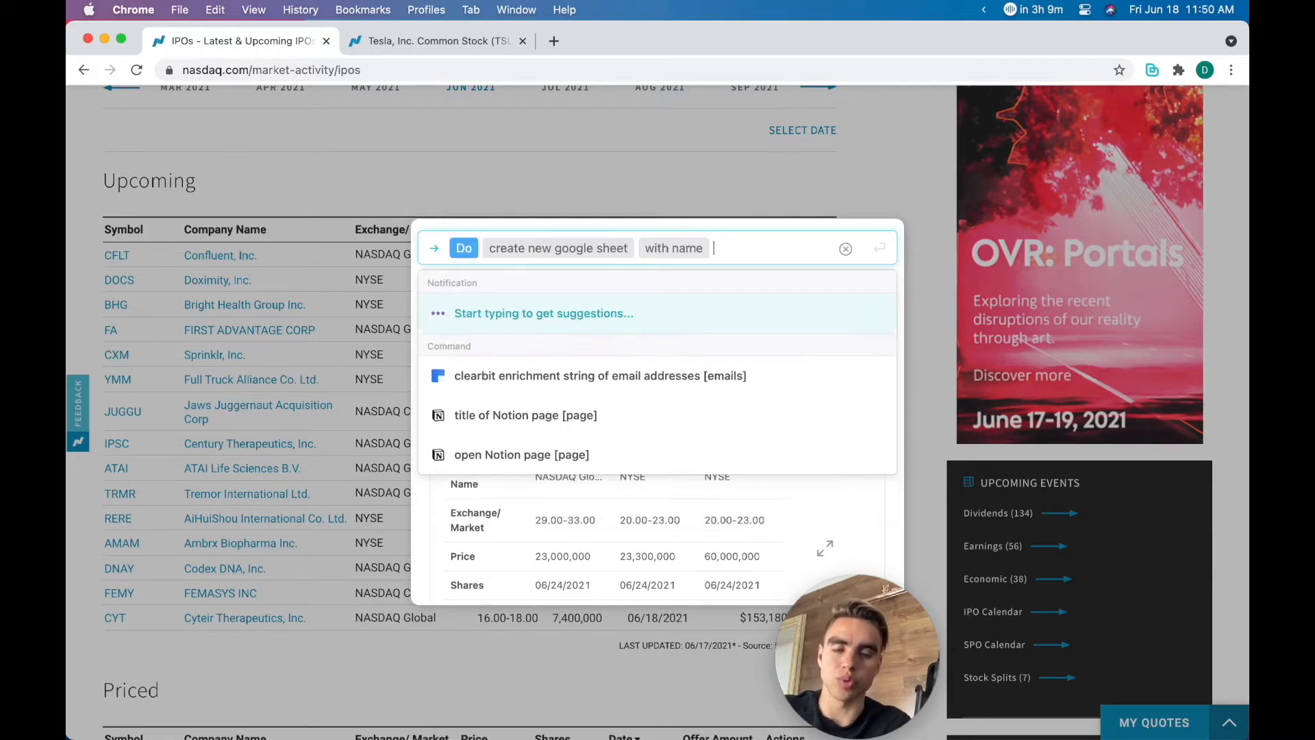
{"action": "type", "text": "Upcom"}
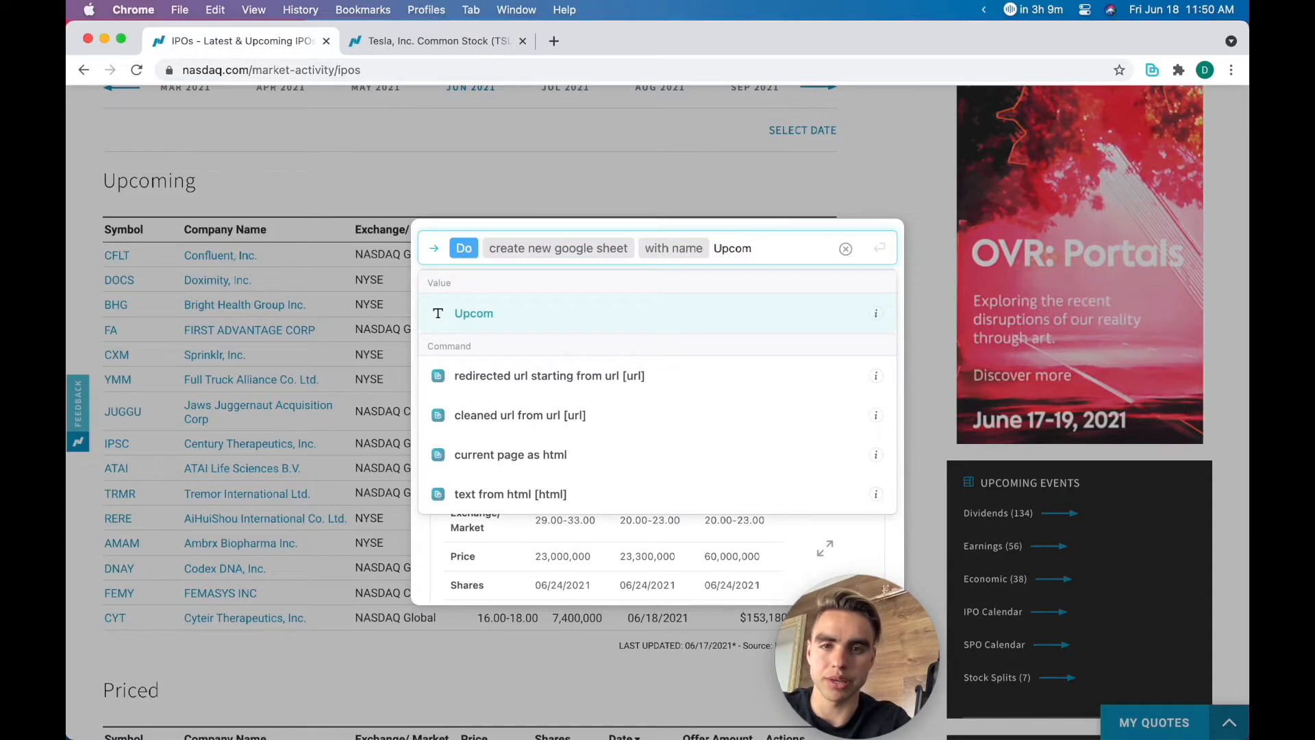
{"action": "type", "text": "ing Listings"}
{"action": "key", "text": "Return"}
{"action": "key", "text": "Return"}
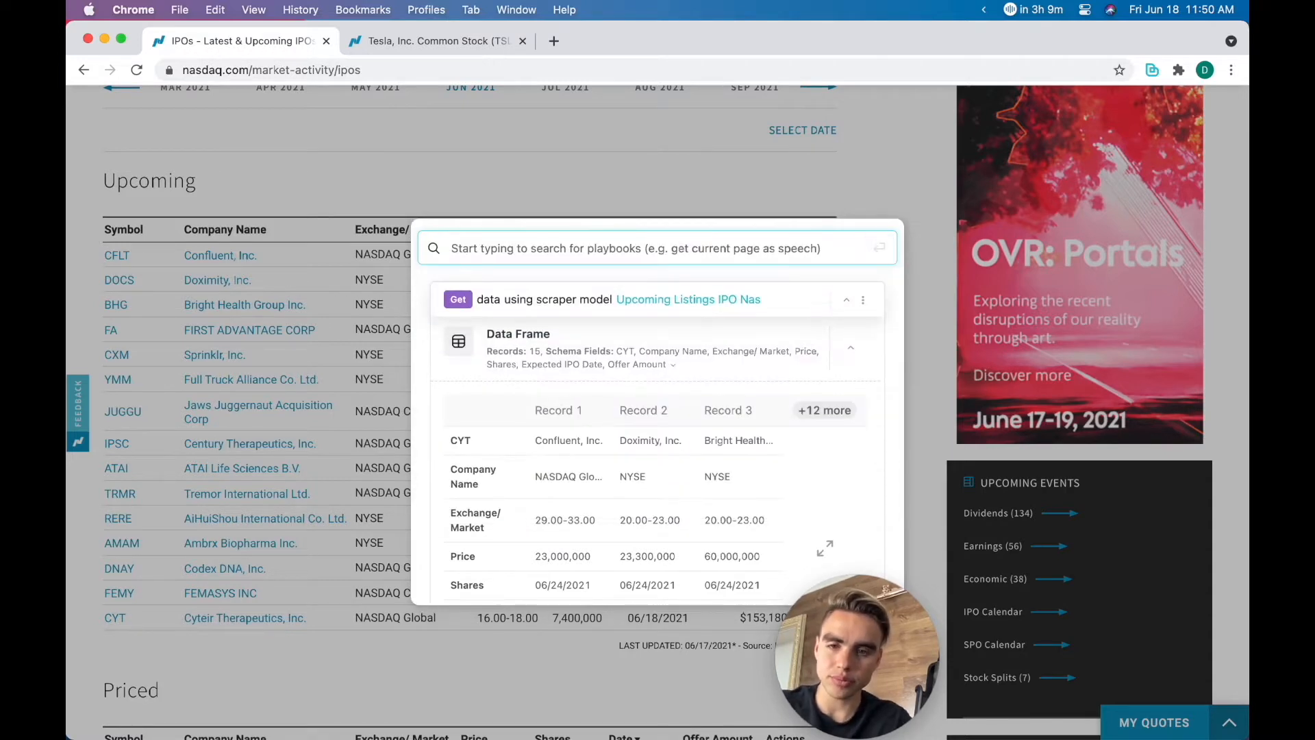
Step: Append table rows to the Google Sheet Upcoming Listings, using the last tabular data as the source table
{"action": "left_click", "coordinate": [525, 310]}
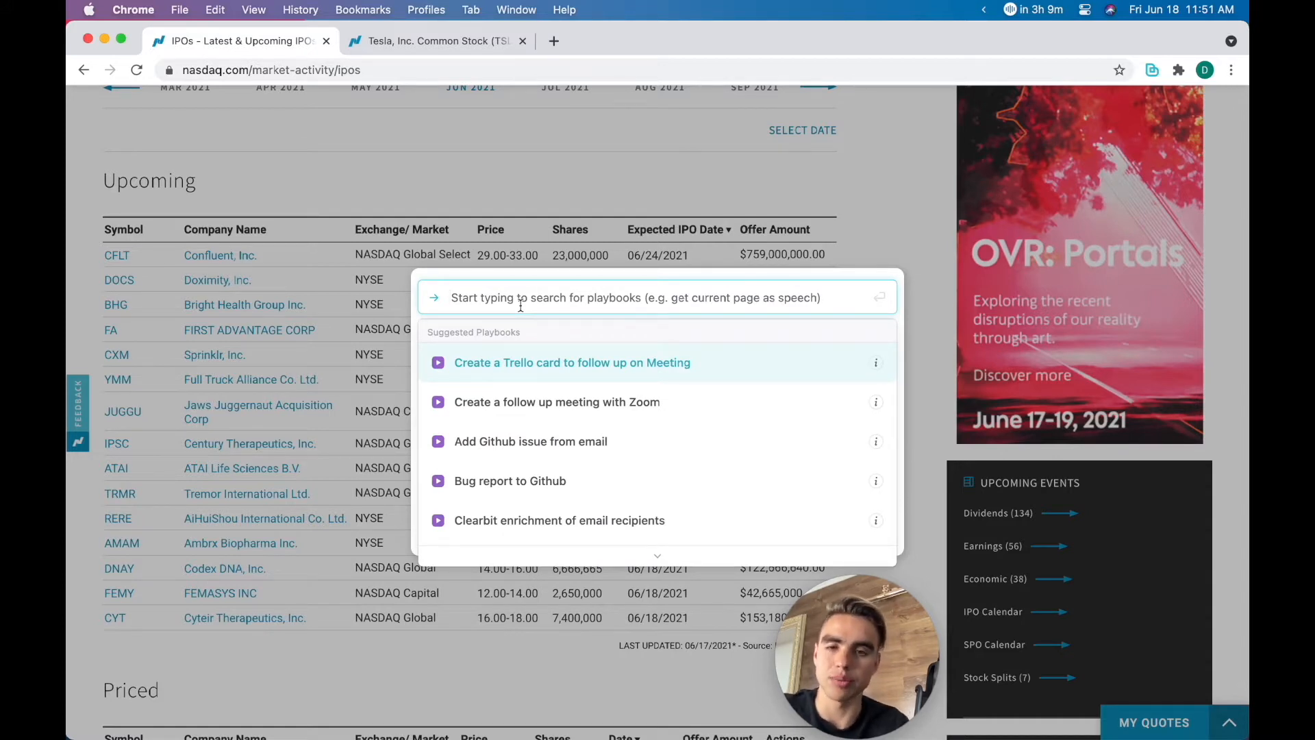
{"action": "type", "text": "do append"}
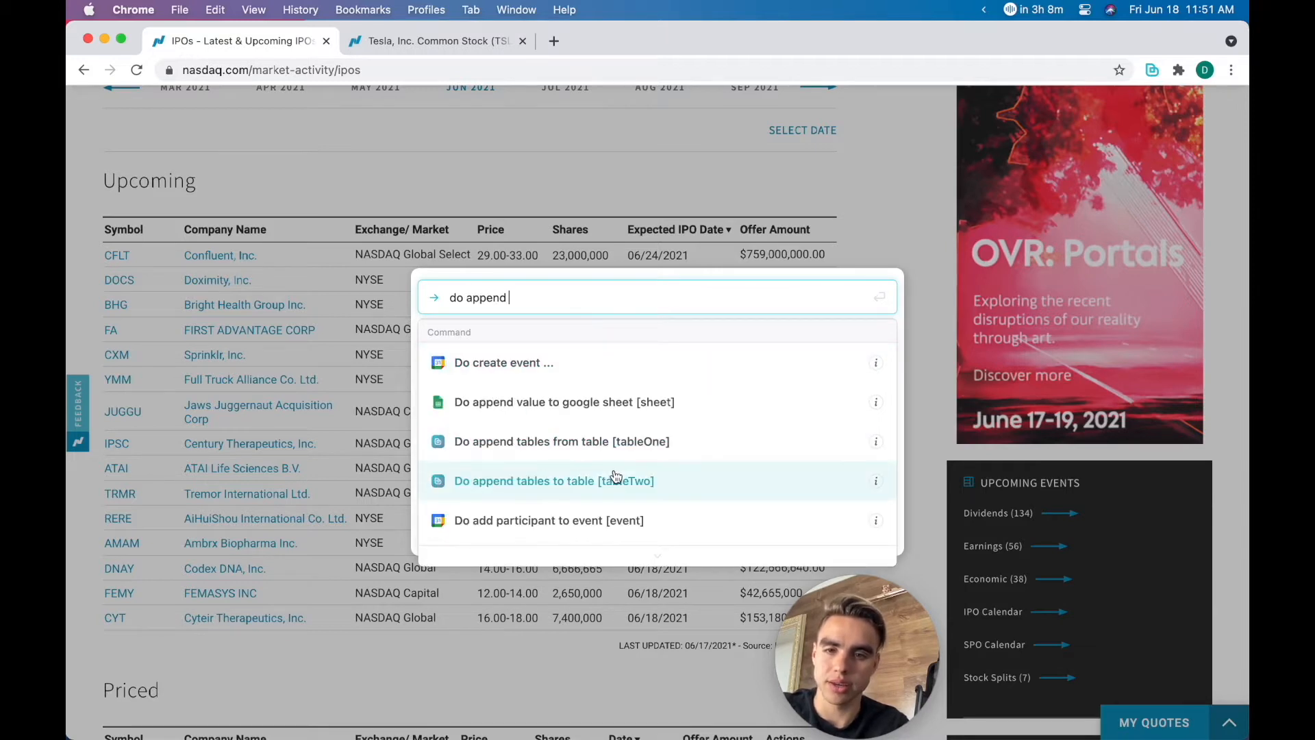
{"action": "scroll", "coordinate": [624, 481], "scroll_direction": "down", "scroll_amount": 1}
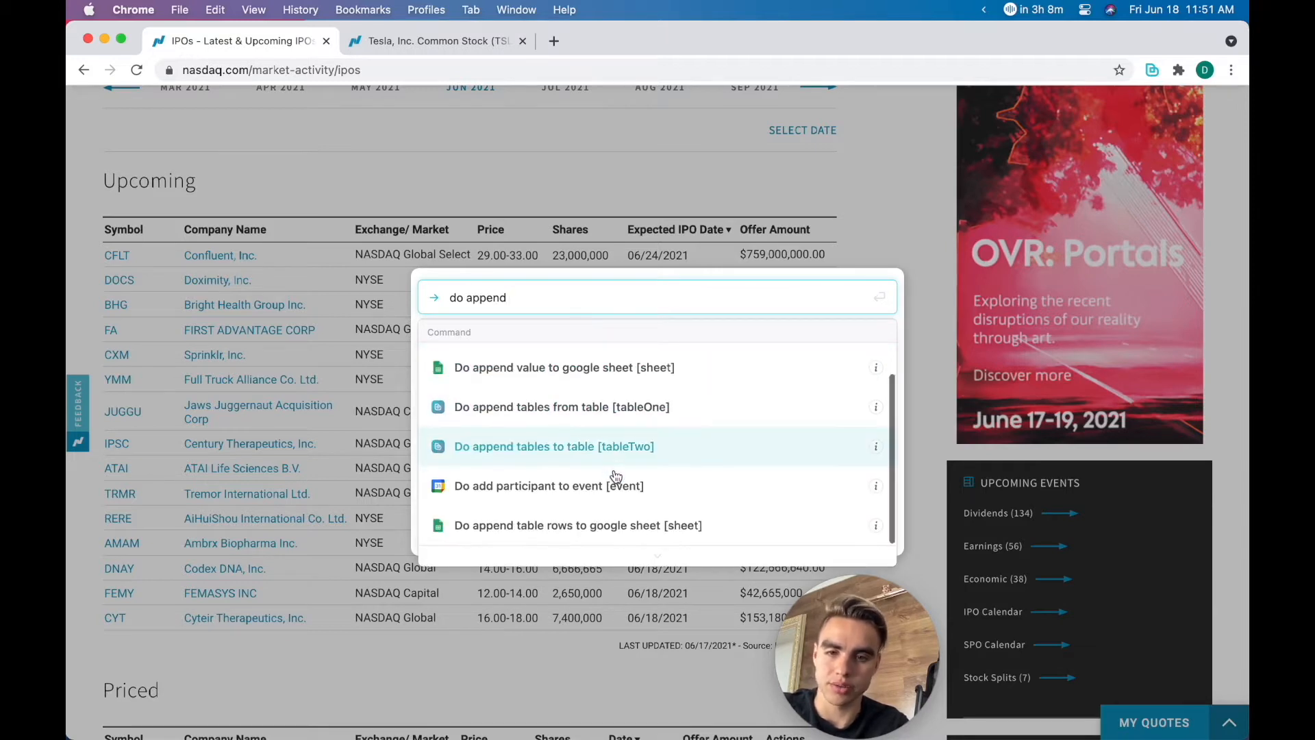
{"action": "left_click", "coordinate": [664, 524]}
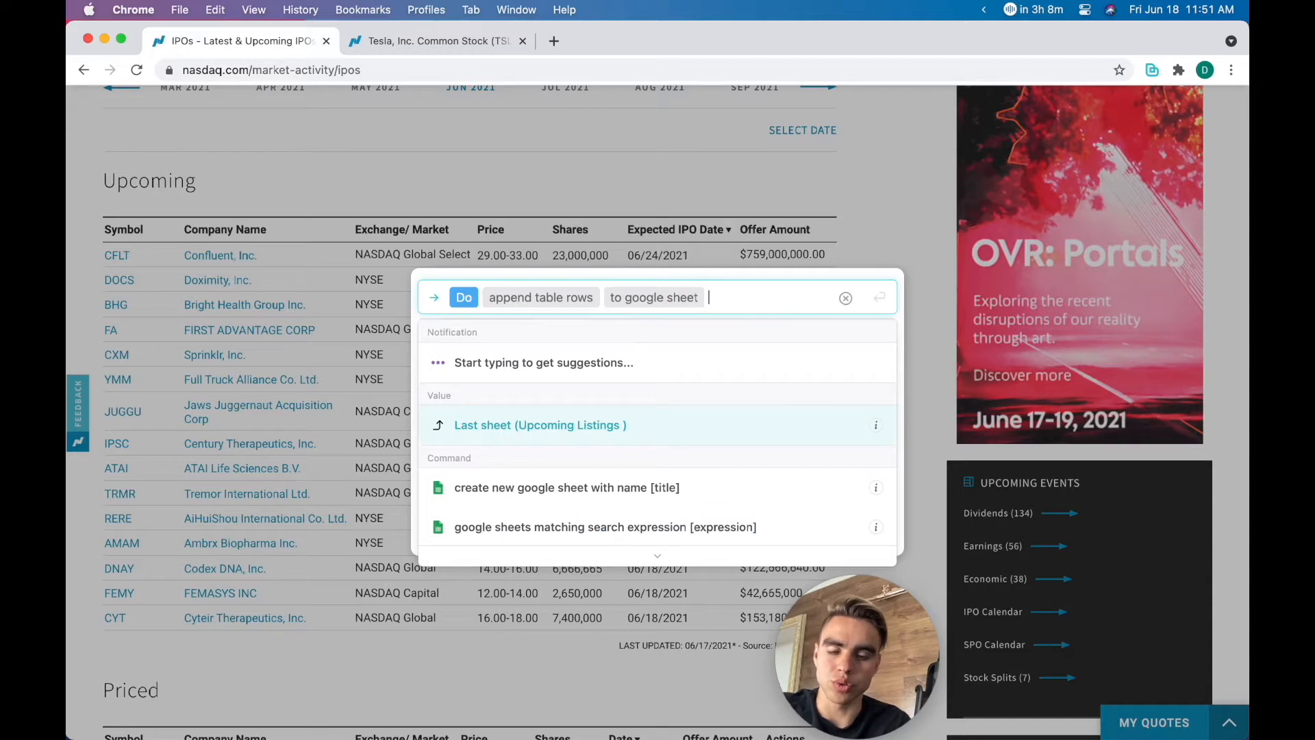
{"action": "type", "text": "upco"}
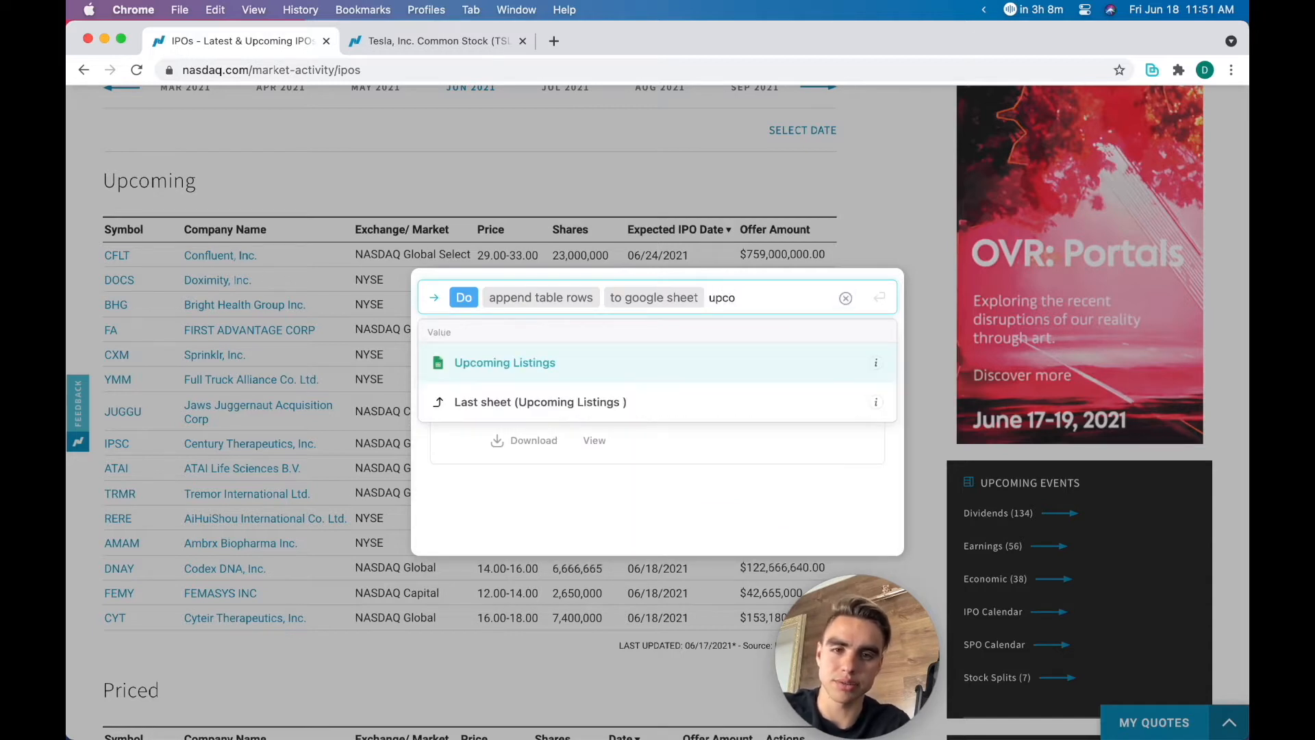
{"action": "key", "text": "Return"}
{"action": "key", "text": "Return"}
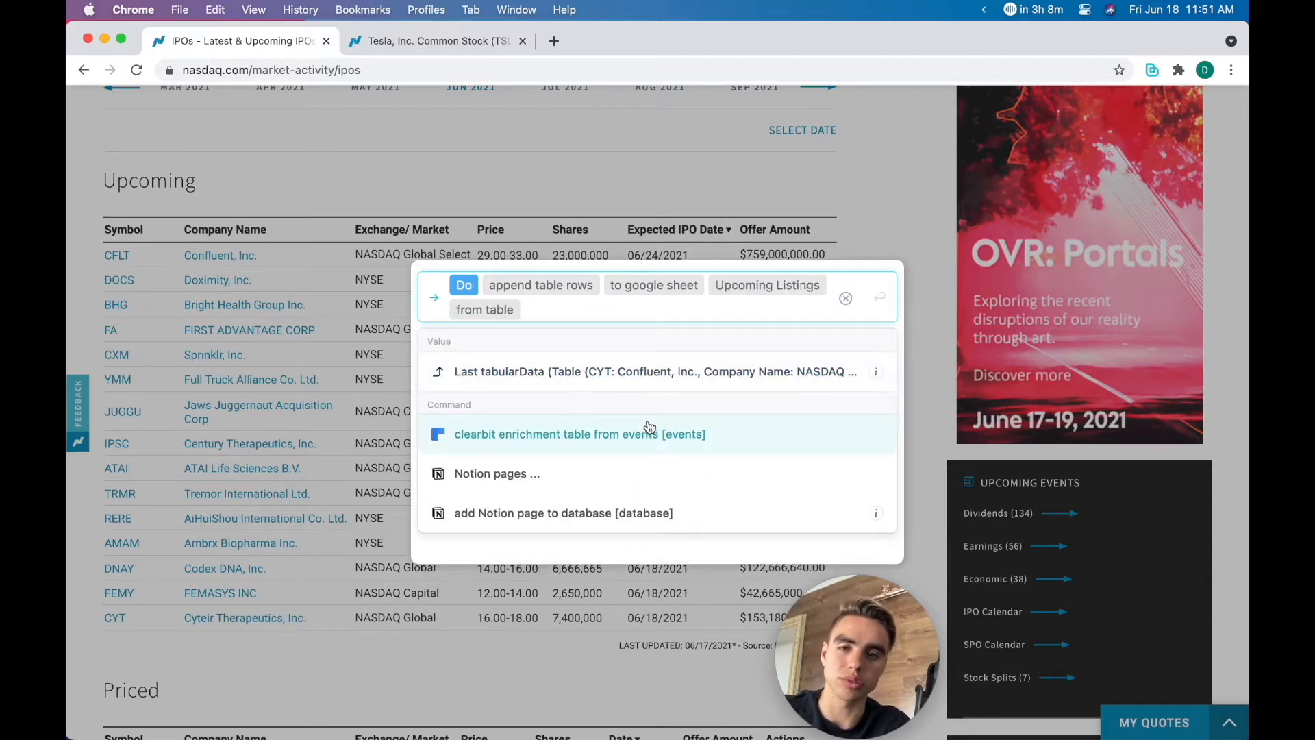
{"action": "left_click", "coordinate": [637, 378]}
{"action": "left_click", "coordinate": [630, 368]}
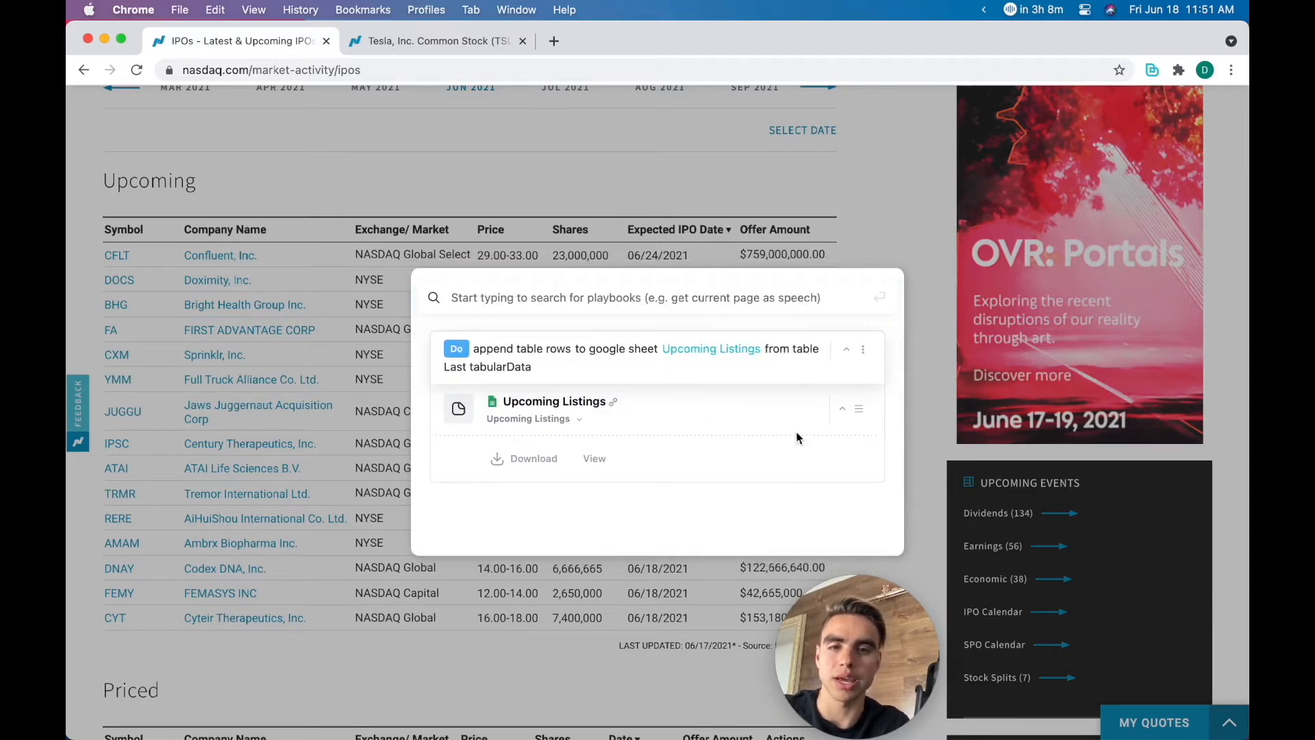
Step: View the Upcoming Listings spreadsheet and compare its rows with the upcoming IPO table on the Nasdaq page
{"action": "left_click", "coordinate": [595, 459]}
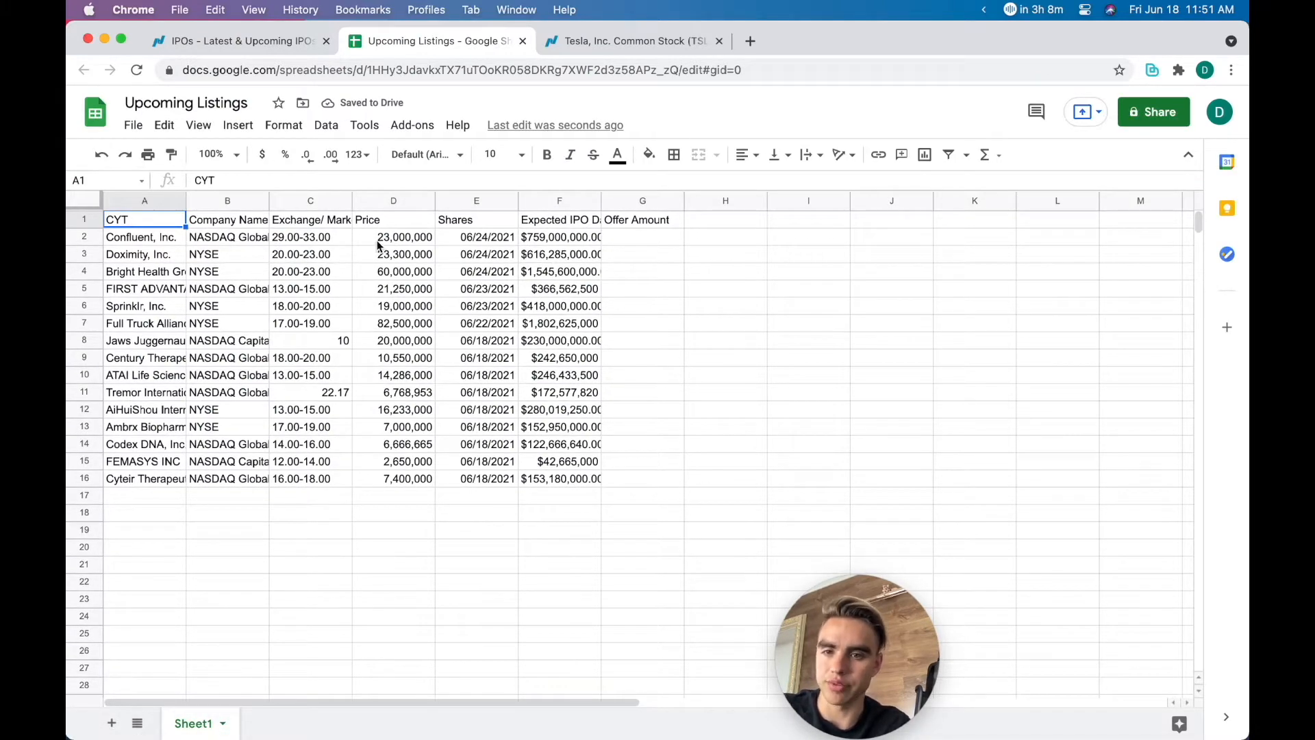
{"action": "left_click", "coordinate": [270, 40]}
{"action": "left_click", "coordinate": [582, 176]}
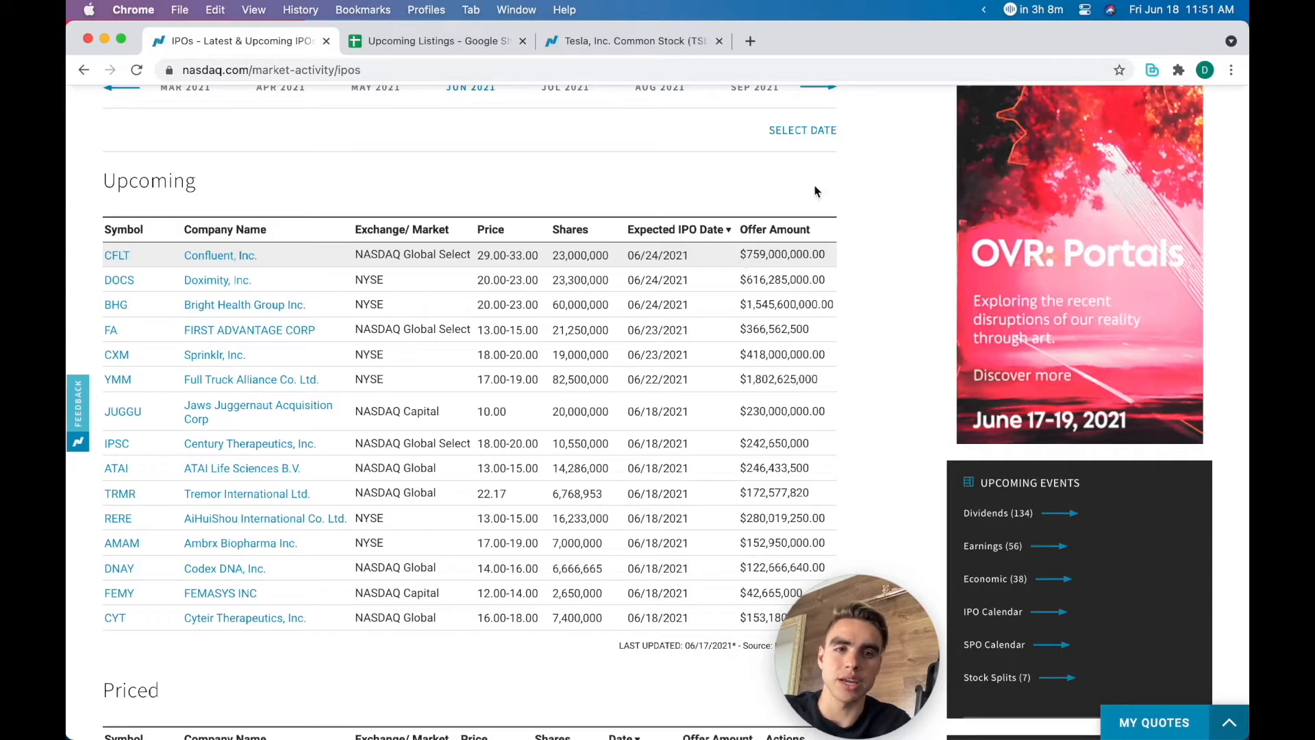
{"action": "scroll", "coordinate": [751, 291], "scroll_direction": "down", "scroll_amount": 1}
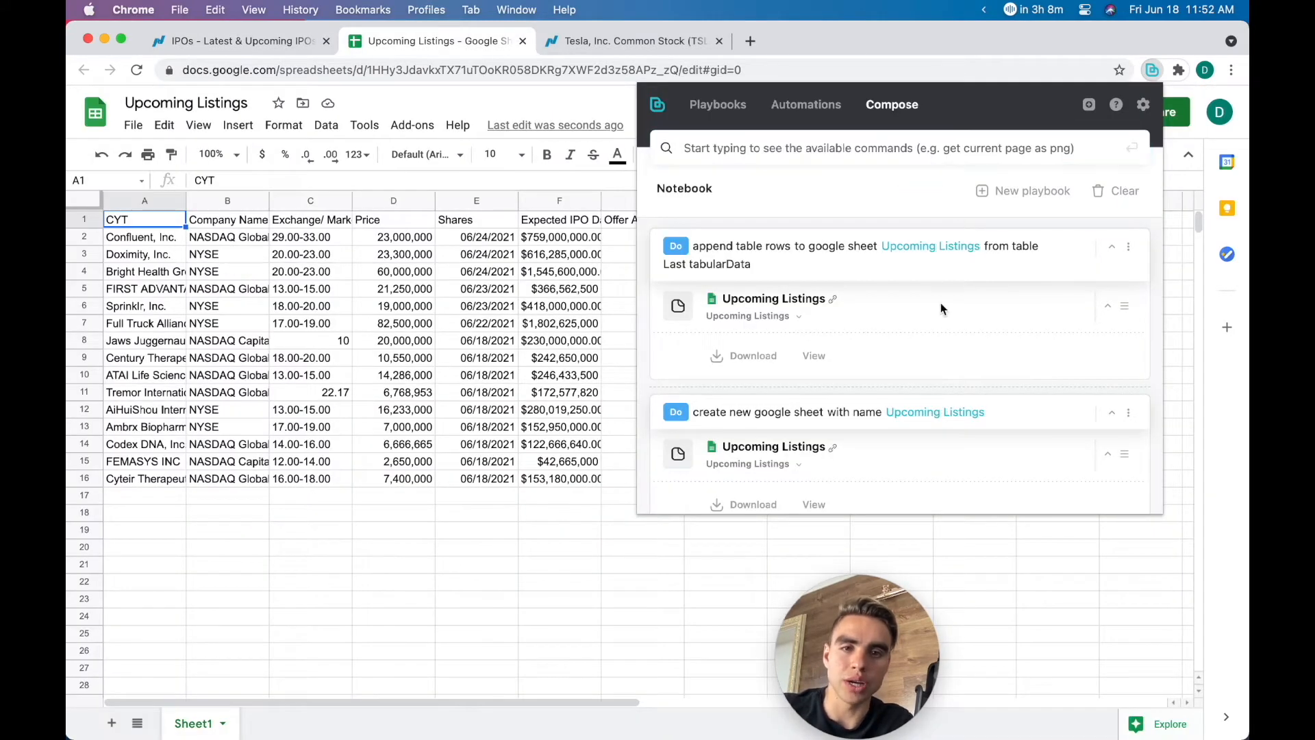
Step: Look through the previously run commands in the Bardeen notebook, and clear the notebook
{"action": "scroll", "coordinate": [941, 305], "scroll_direction": "down", "scroll_amount": 3}
{"action": "scroll", "coordinate": [939, 306], "scroll_direction": "down", "scroll_amount": 5}
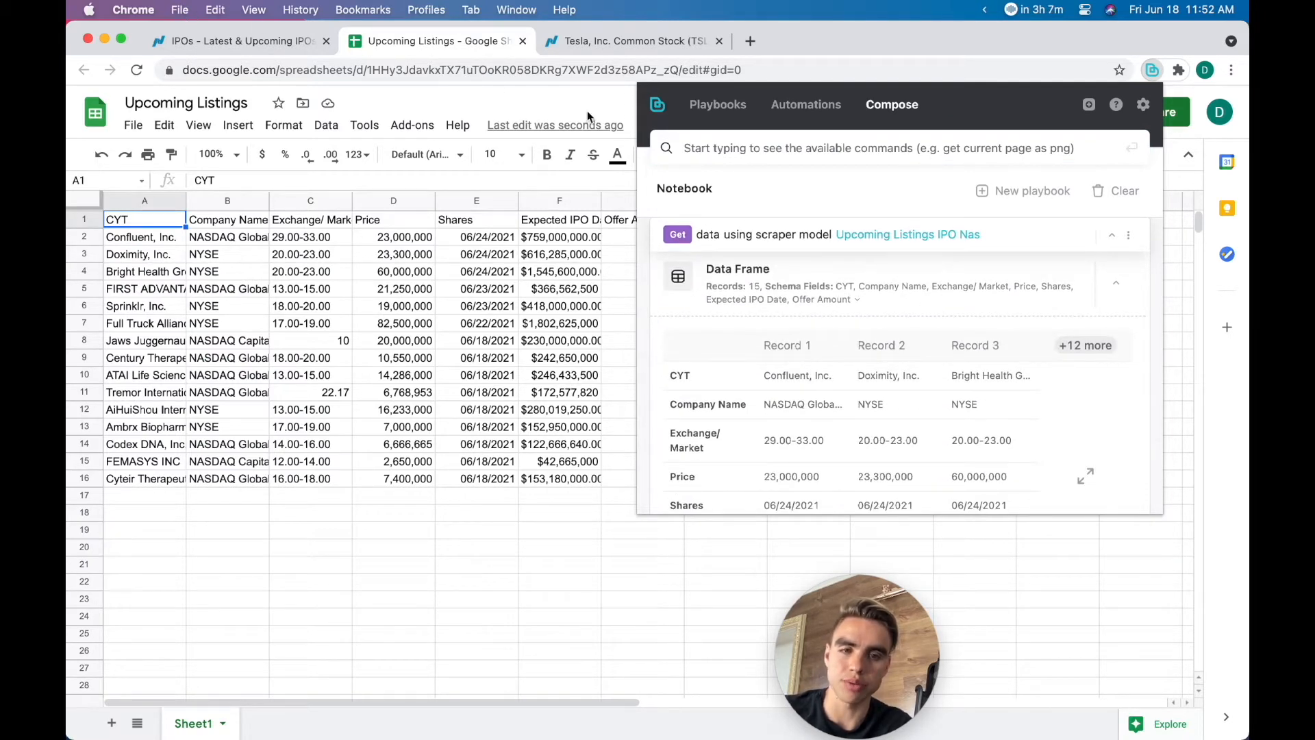
{"action": "left_click", "coordinate": [1115, 191]}
{"action": "left_click", "coordinate": [917, 139]}
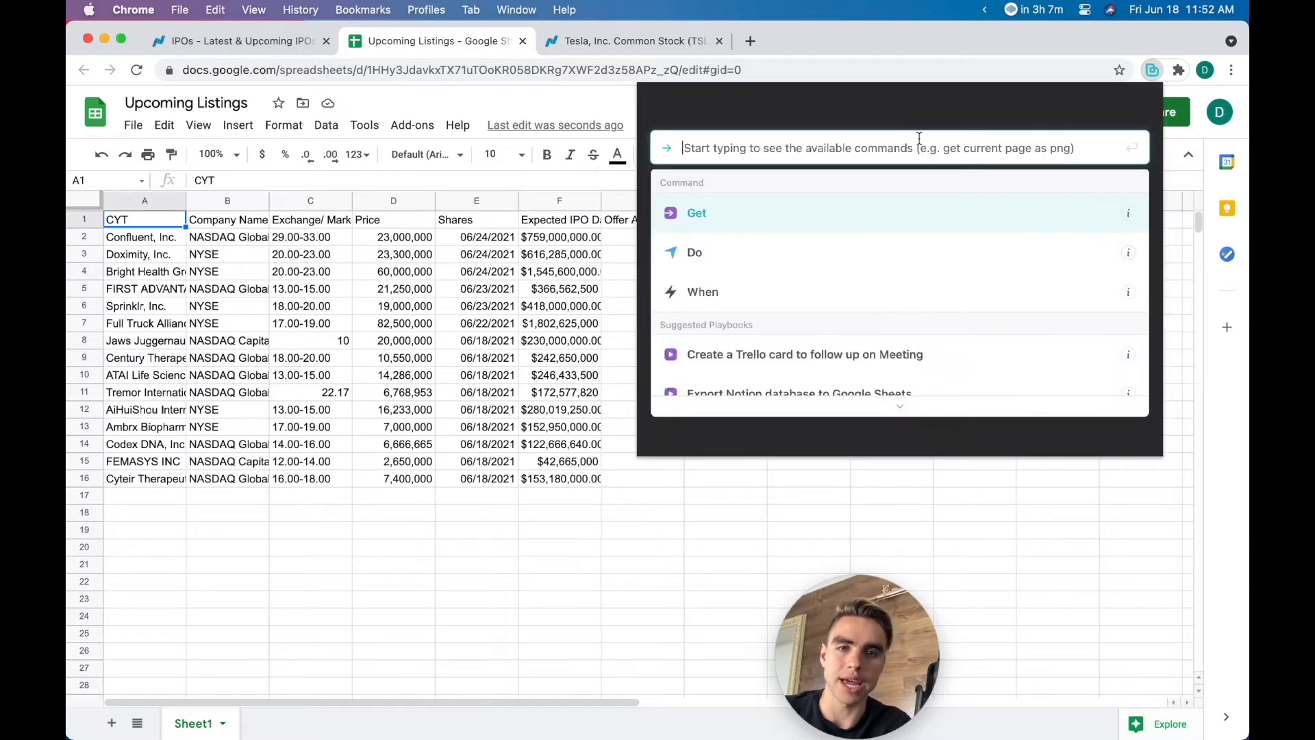
{"action": "type", "text": "get data"}
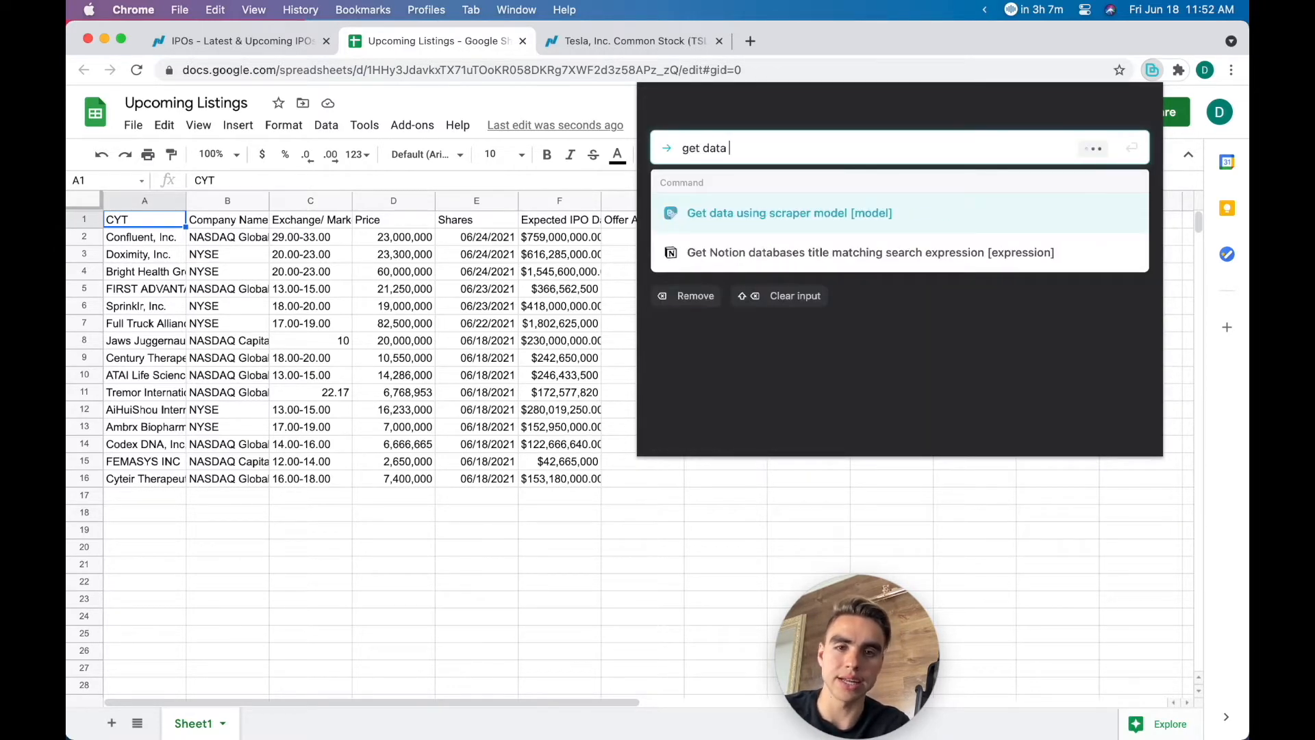
{"action": "key", "text": "Return"}
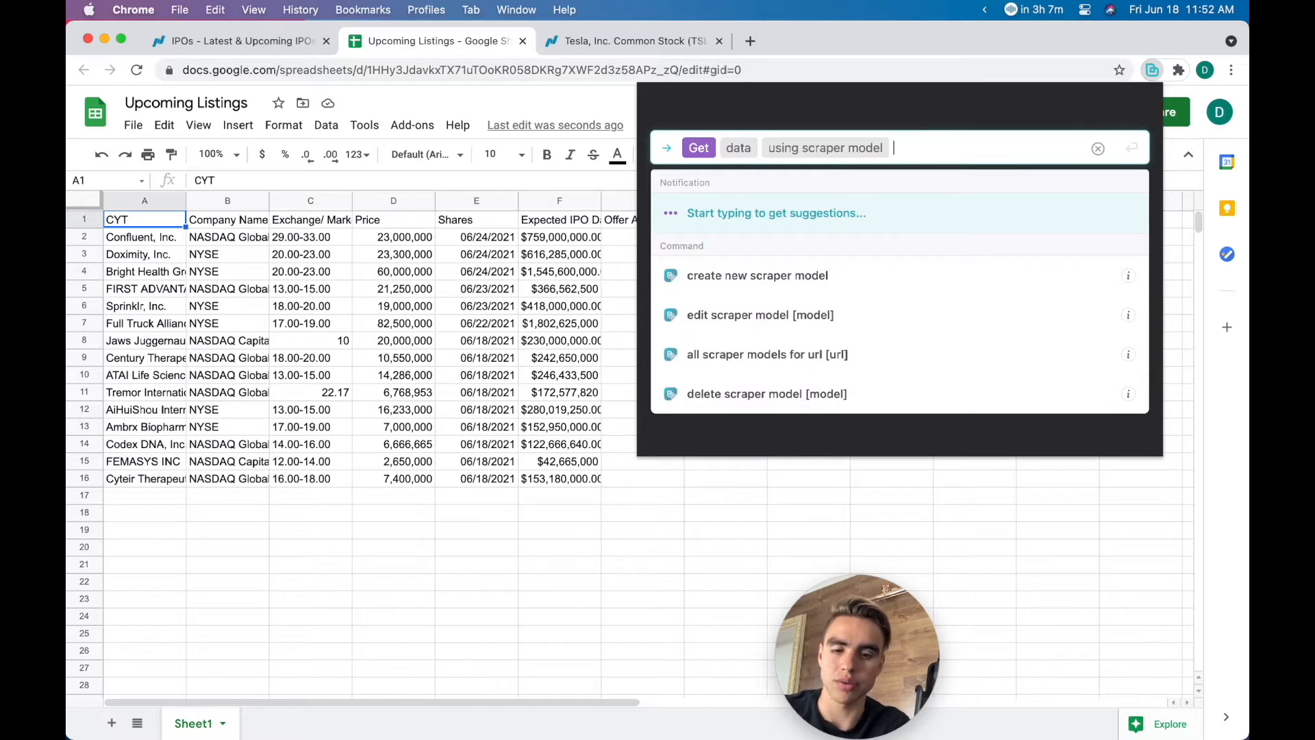
{"action": "type", "text": "up"}
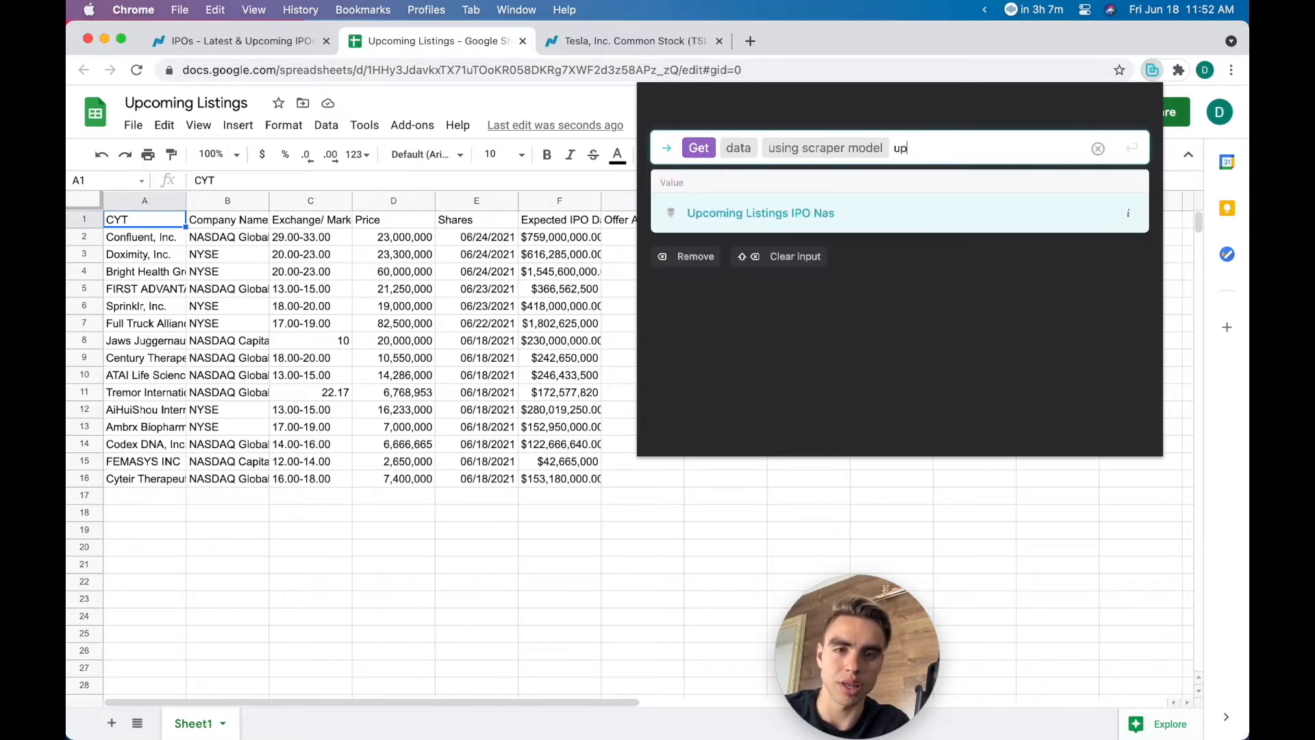
{"action": "key", "text": "Return"}
{"action": "key", "text": "Down"}
{"action": "key", "text": "Down"}
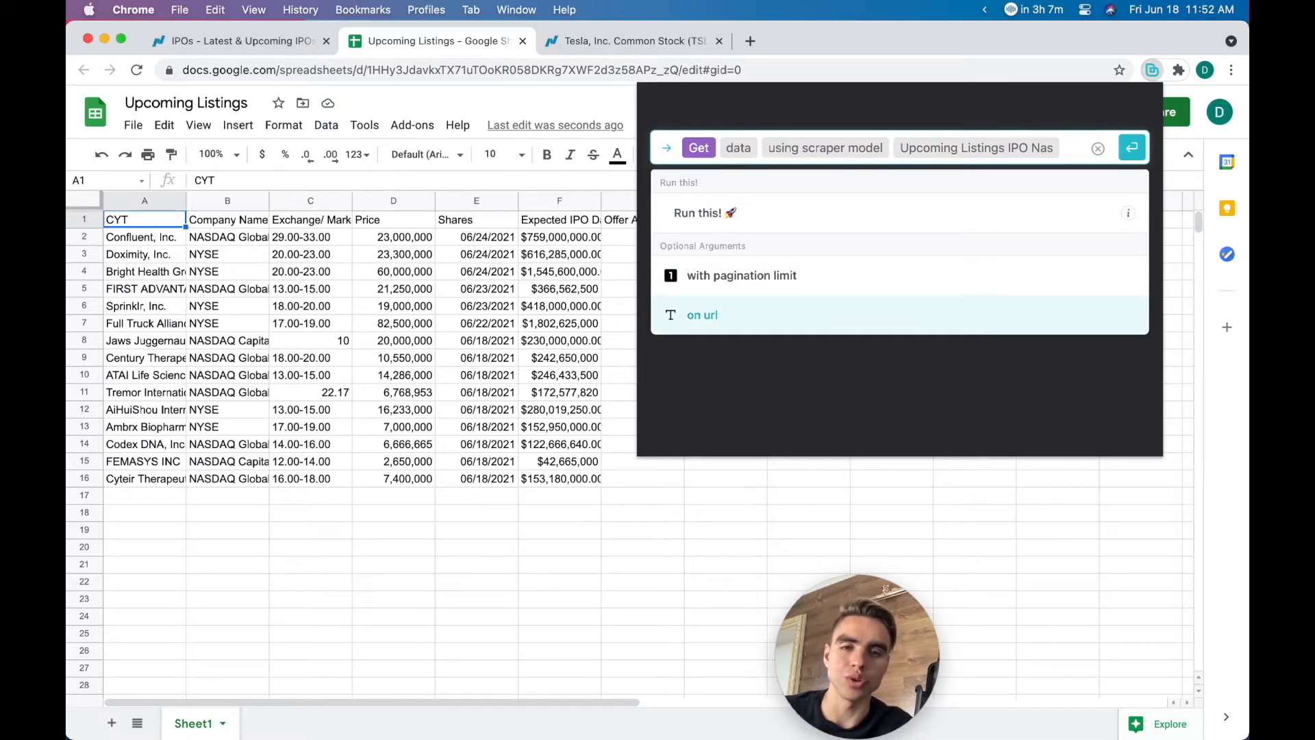
{"action": "key", "text": "Return"}
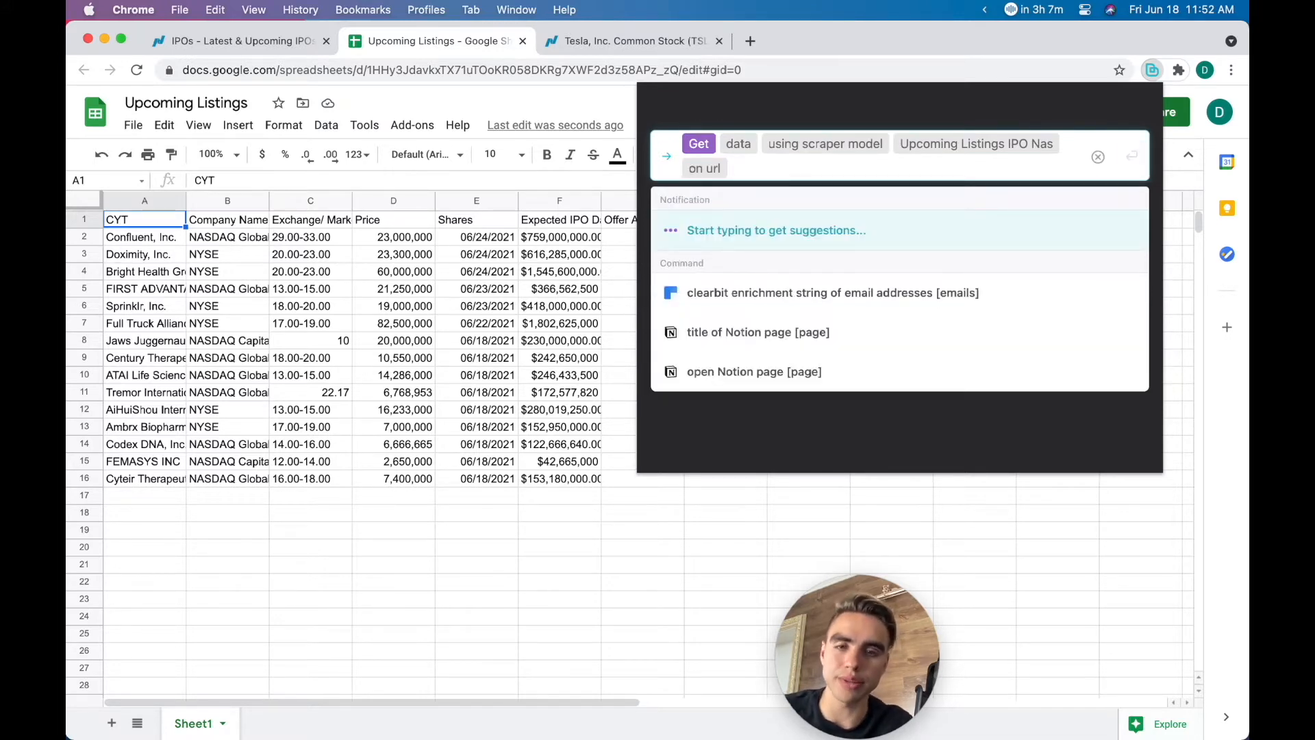
{"action": "type", "text": "https://www.nasdaq.com/market-activity/ipos"}
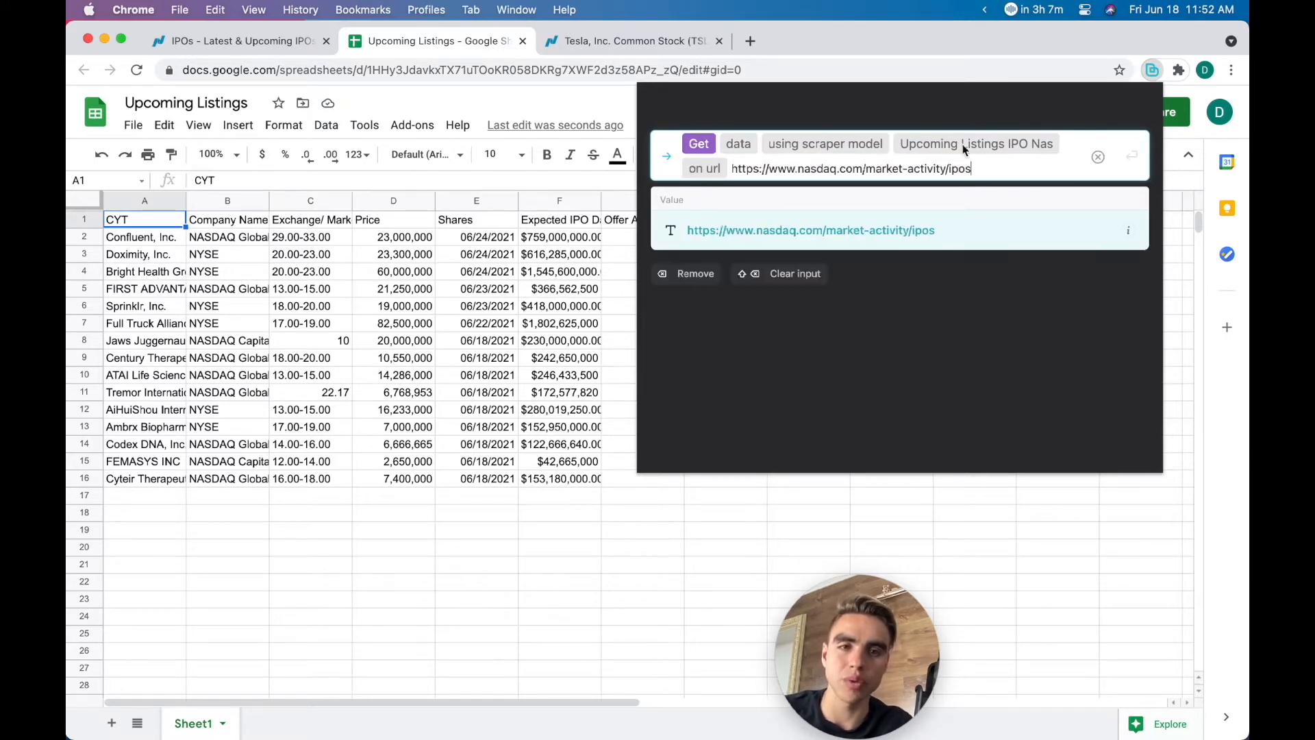
{"action": "left_click", "coordinate": [956, 231]}
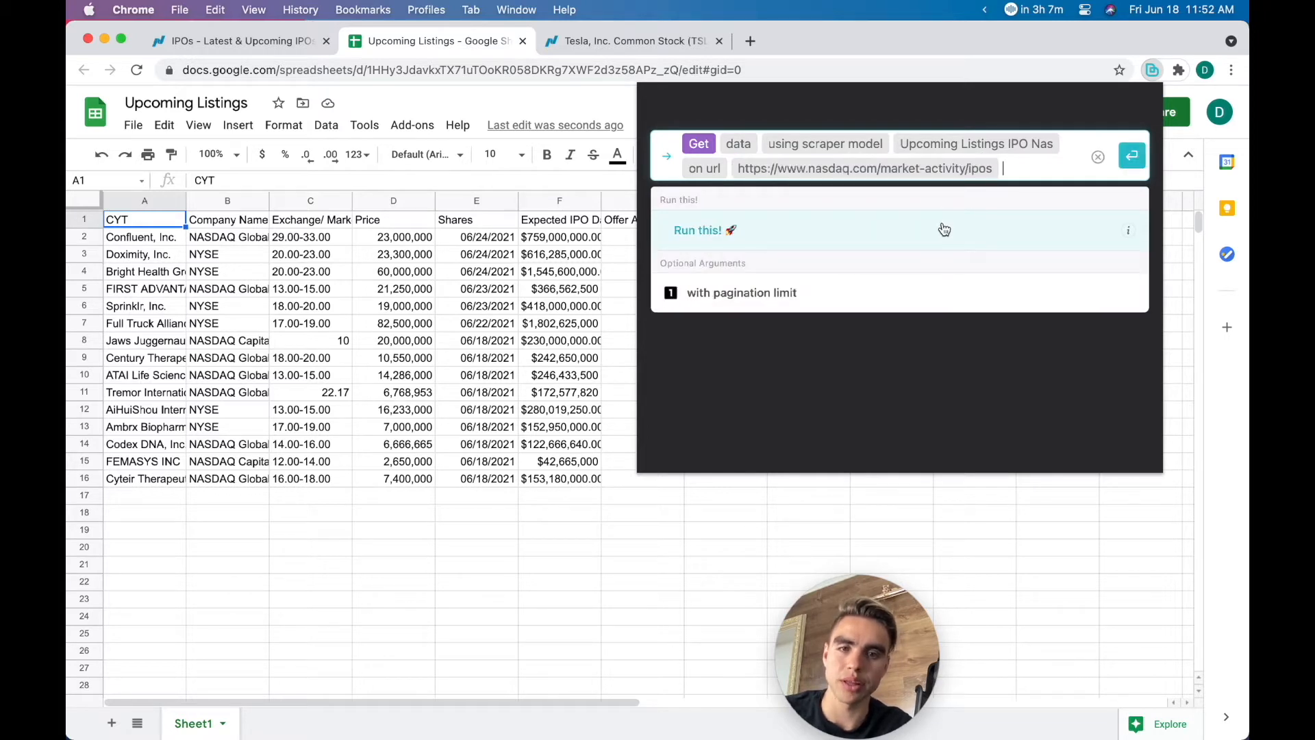
{"action": "left_click", "coordinate": [944, 229]}
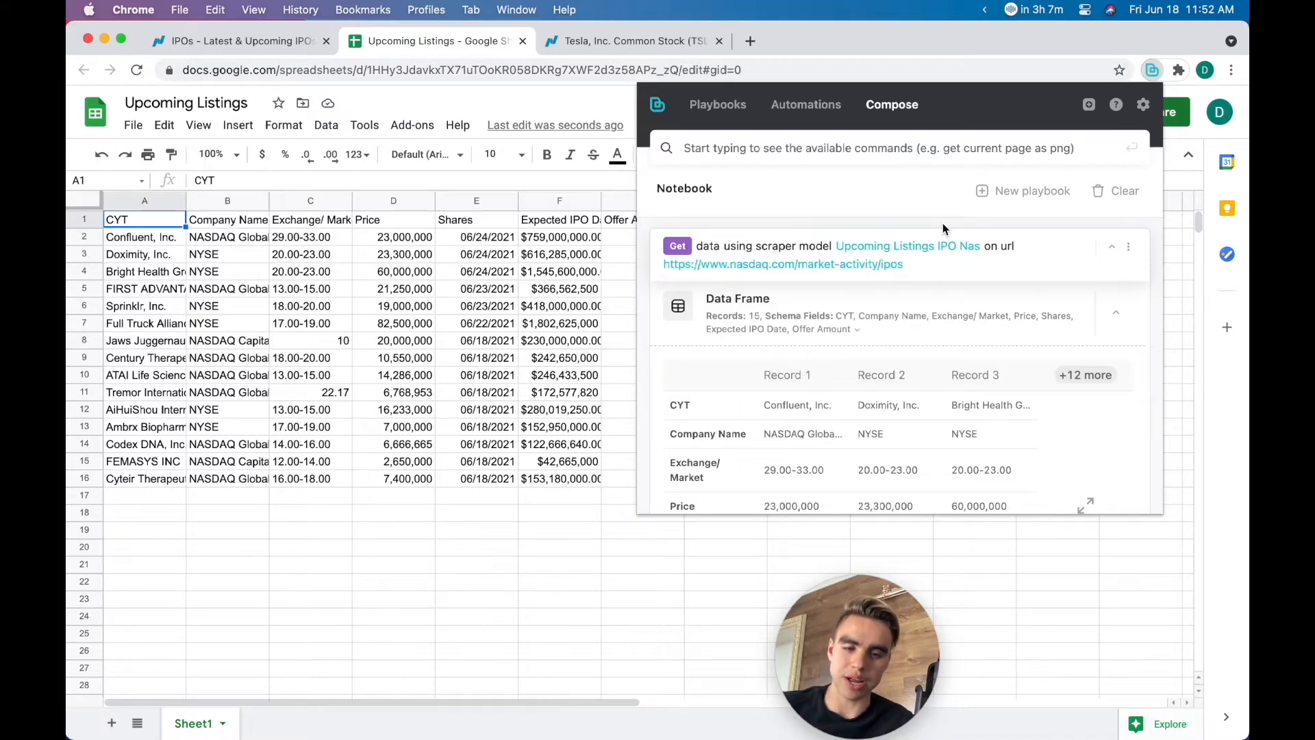
Step: Append table rows to the Google Sheet Upcoming Listings, using the freshly scraped Last tabularData as the source table
{"action": "scroll", "coordinate": [880, 410], "scroll_direction": "down", "scroll_amount": 3}
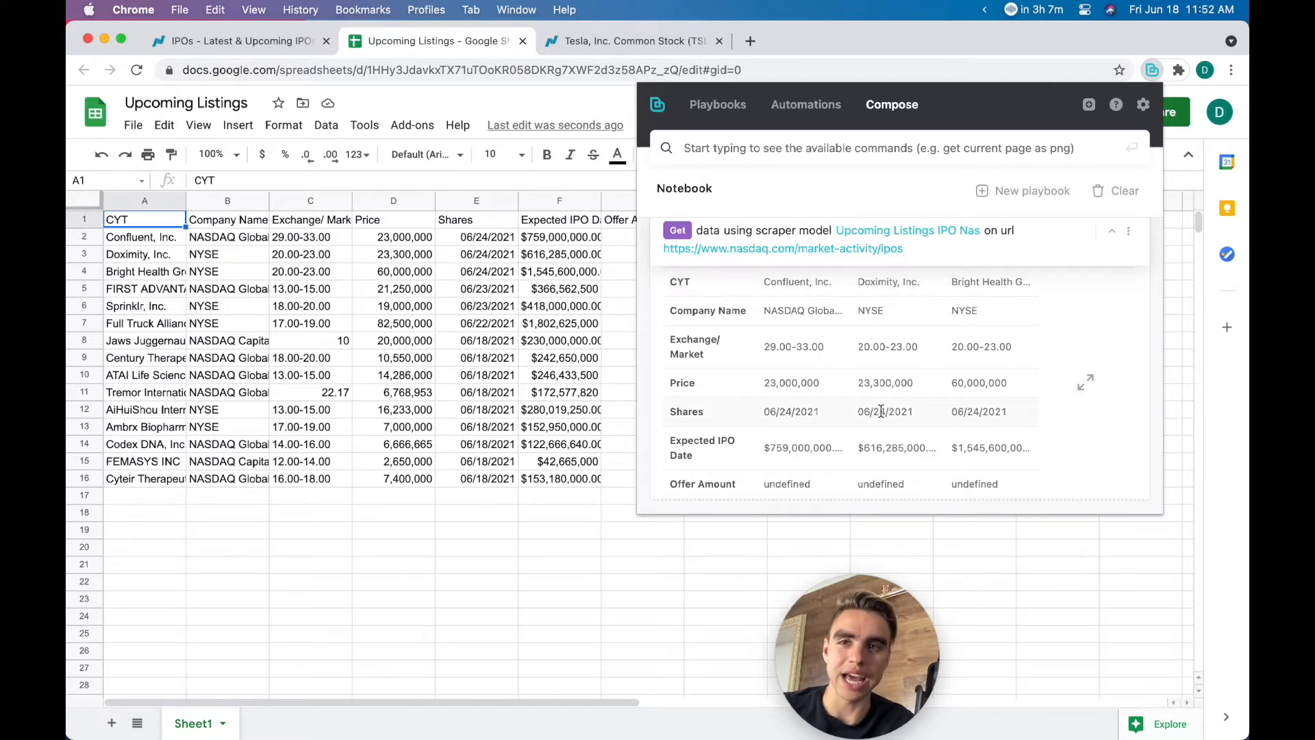
{"action": "left_click", "coordinate": [781, 149]}
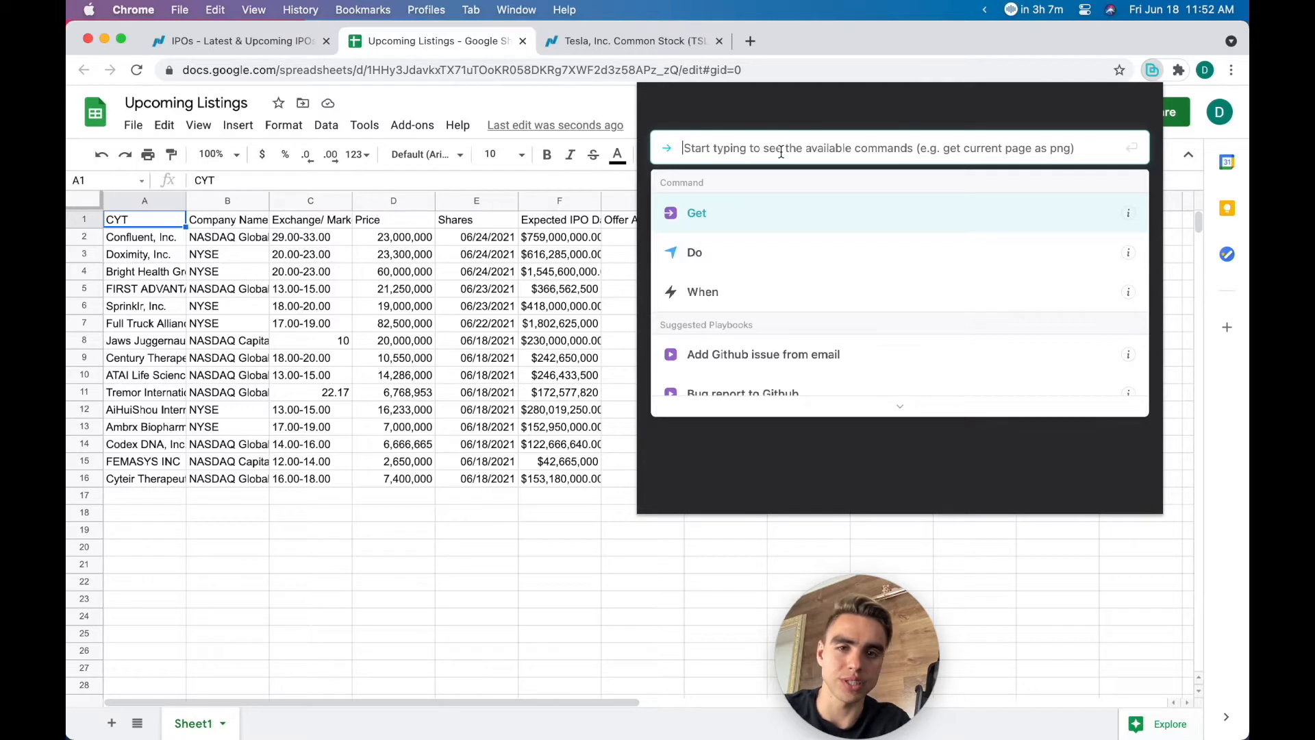
{"action": "key", "text": "Down"}
{"action": "key", "text": "Return"}
{"action": "type", "text": "append"}
{"action": "key", "text": "Down"}
{"action": "key", "text": "Down"}
{"action": "key", "text": "Down"}
{"action": "key", "text": "Return"}
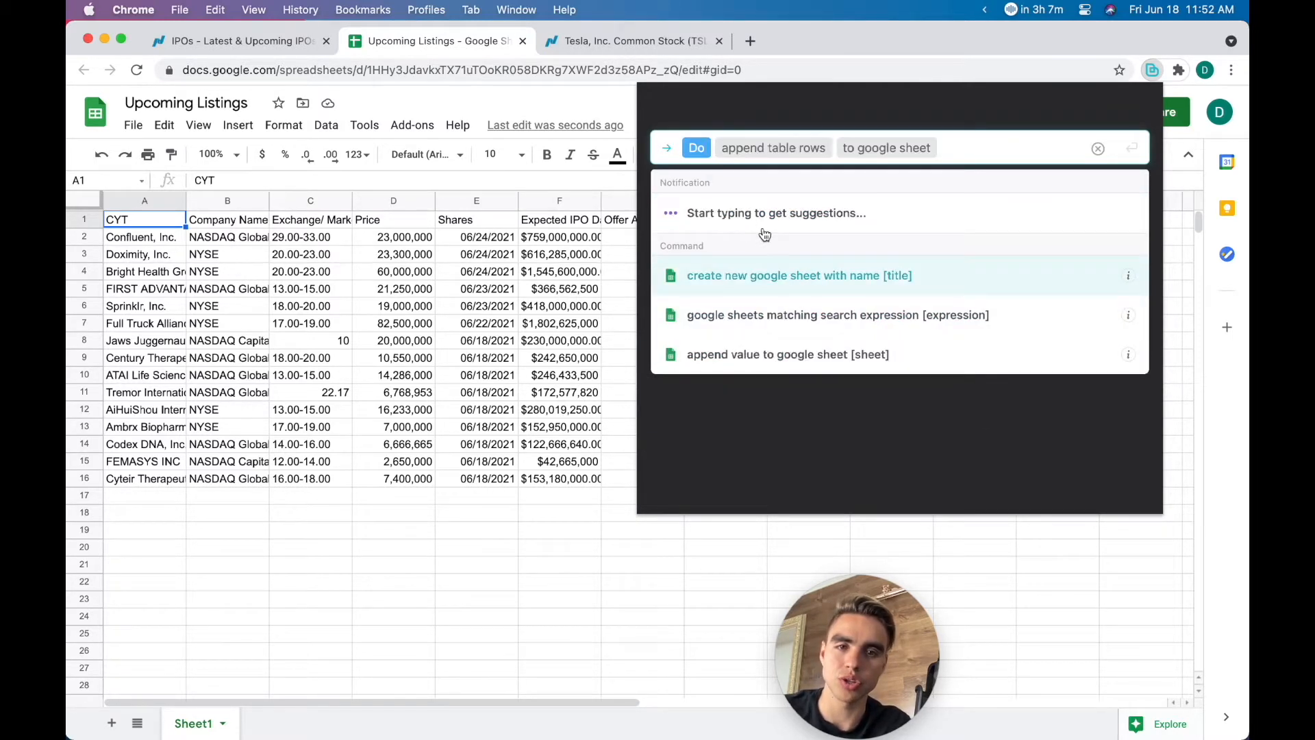
{"action": "type", "text": "upco"}
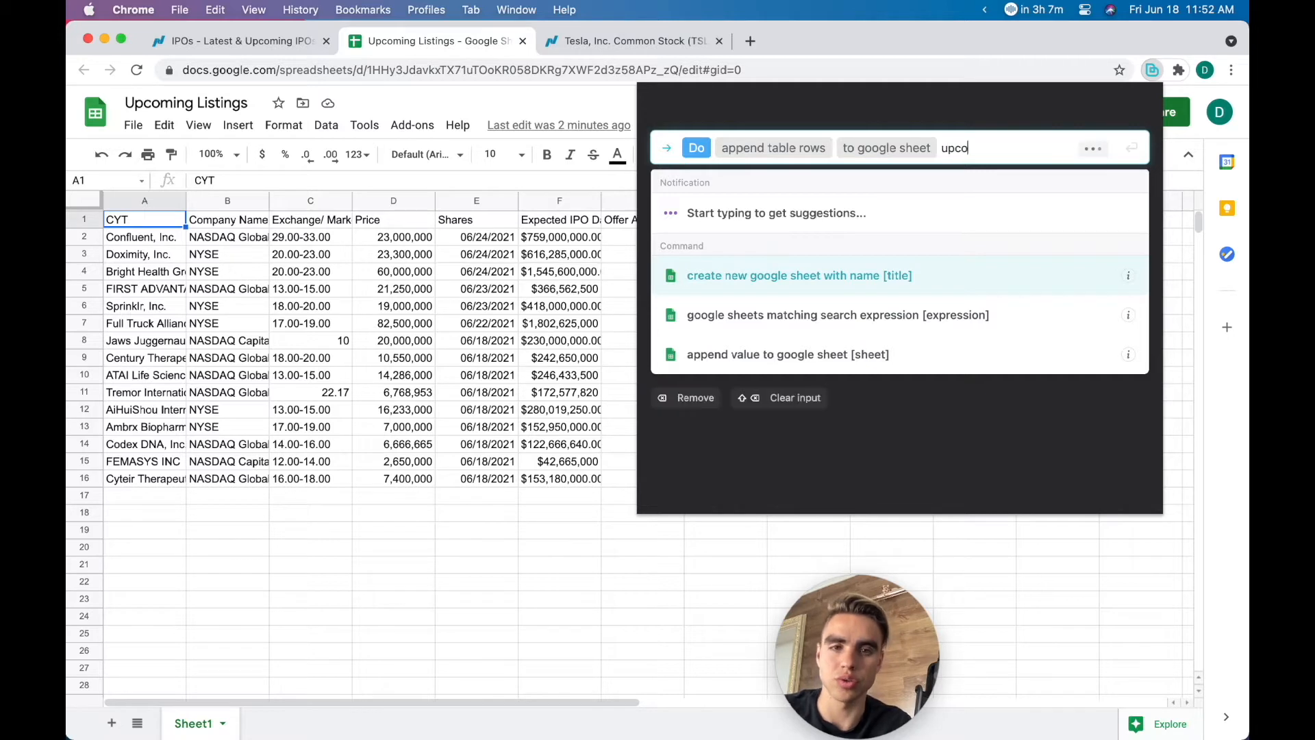
{"action": "left_click", "coordinate": [799, 223]}
{"action": "left_click", "coordinate": [821, 220]}
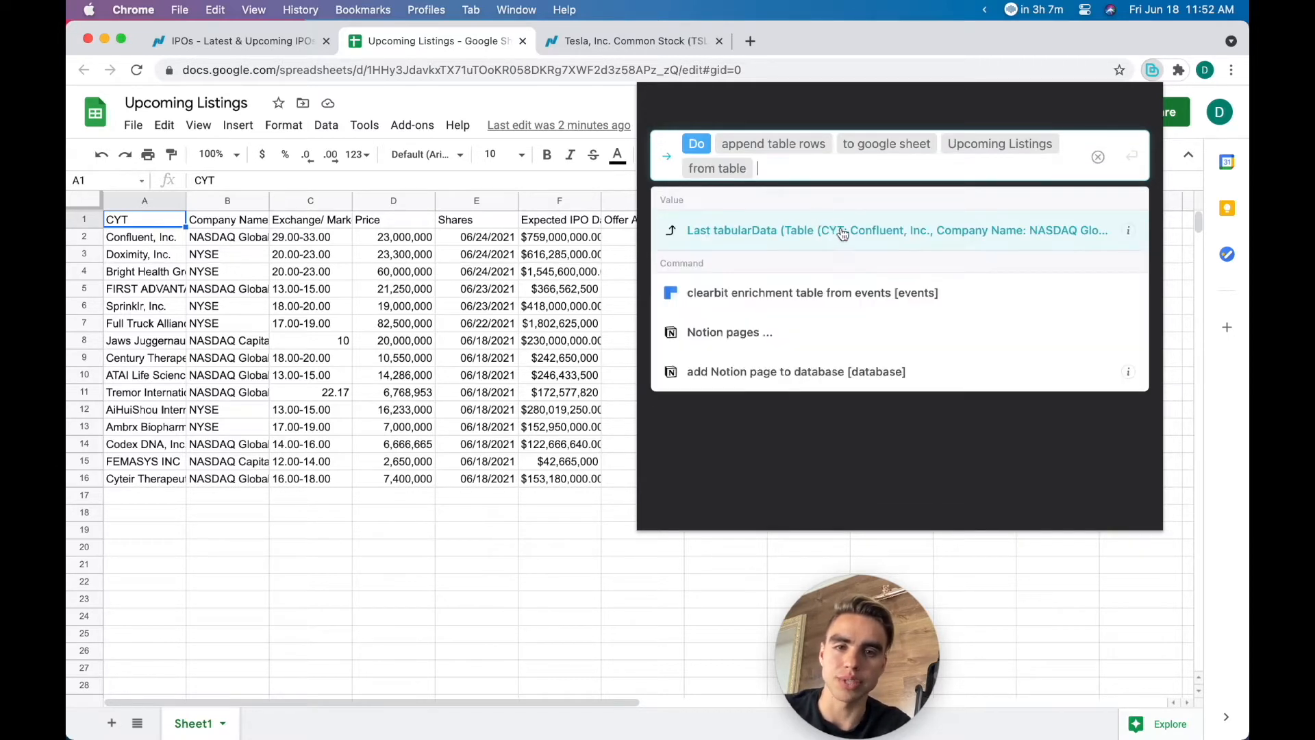
{"action": "left_click", "coordinate": [851, 231]}
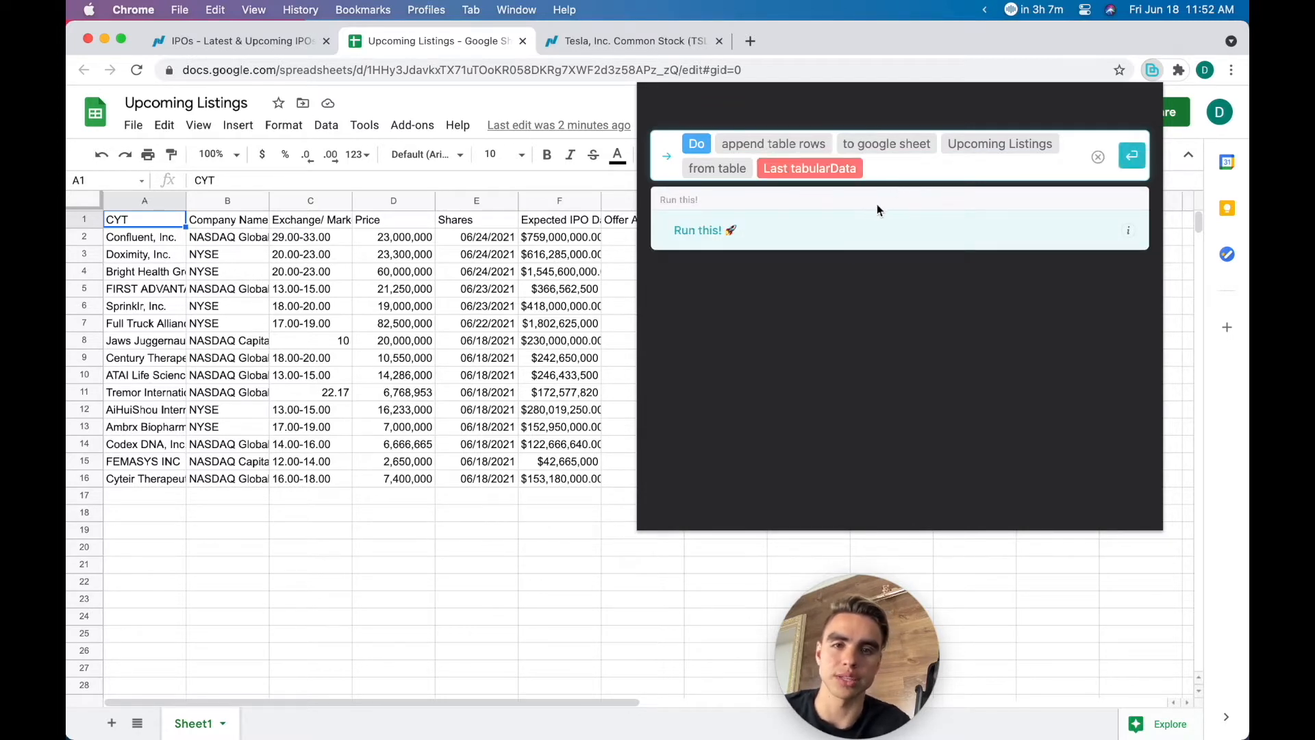
{"action": "left_click", "coordinate": [785, 244]}
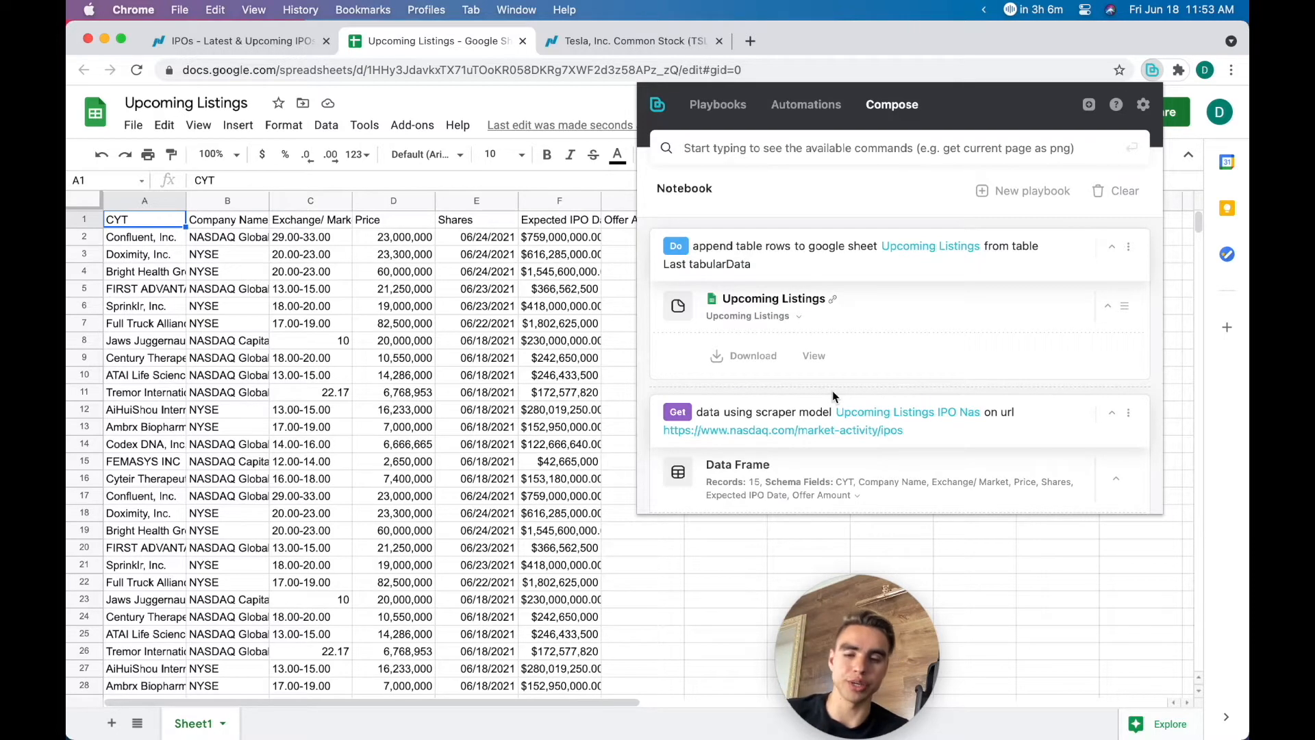
Step: Save the append and scrape commands as a new playbook named Upcoming Listings Scraper, with no inputs parametrized
{"action": "left_click", "coordinate": [1021, 200]}
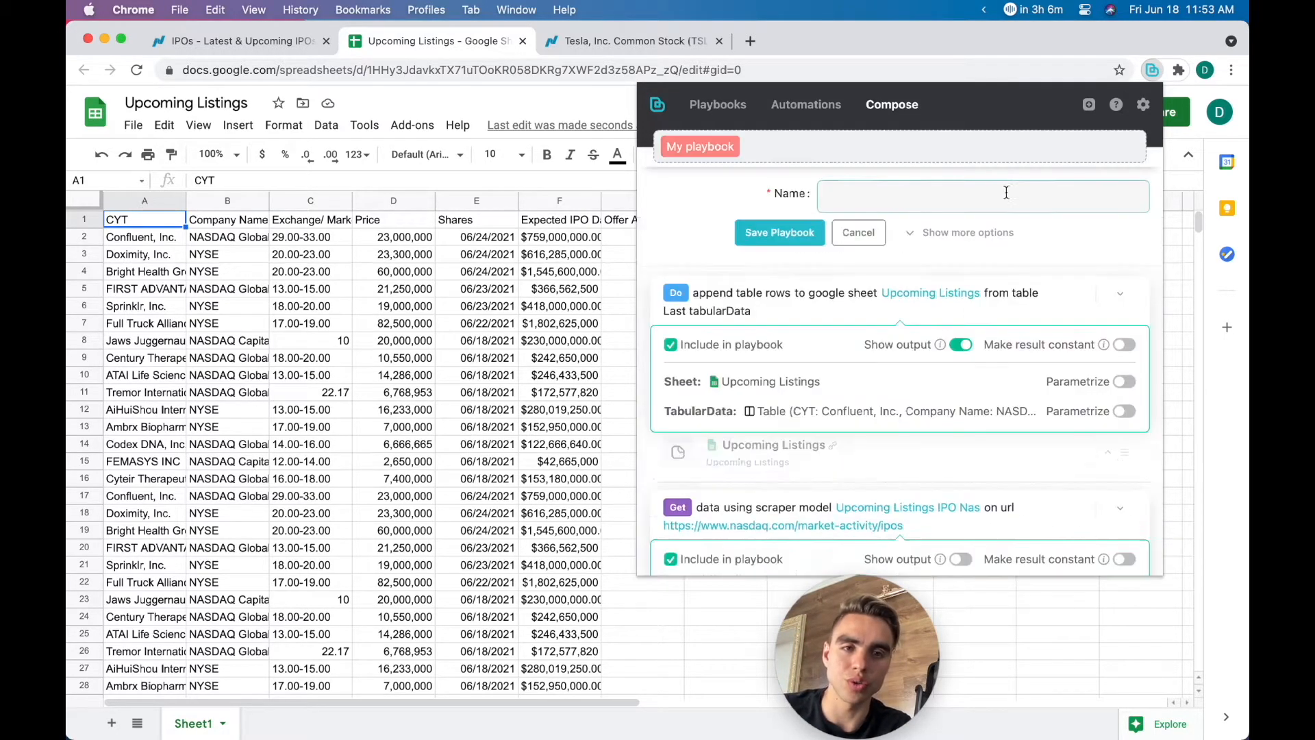
{"action": "left_click", "coordinate": [938, 194]}
{"action": "type", "text": "Upcoming Listings Scraper"}
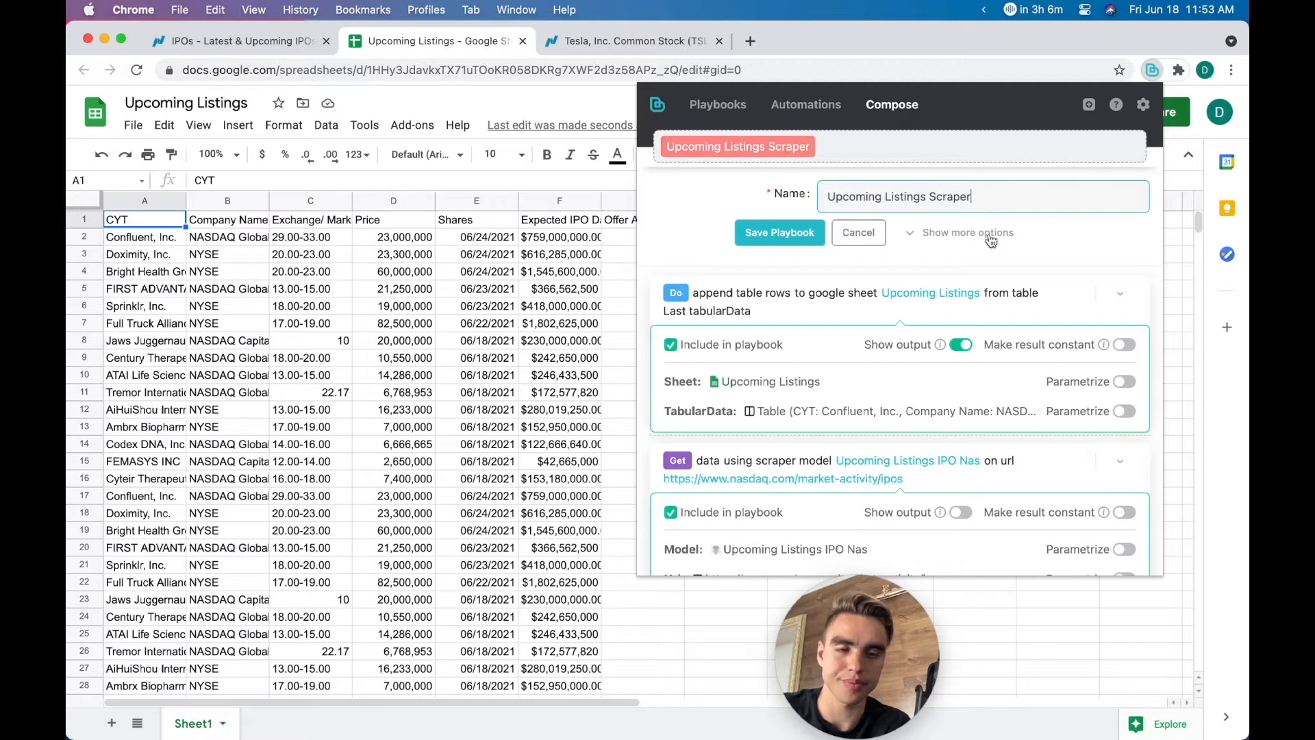
{"action": "scroll", "coordinate": [1073, 446], "scroll_direction": "down", "scroll_amount": 1}
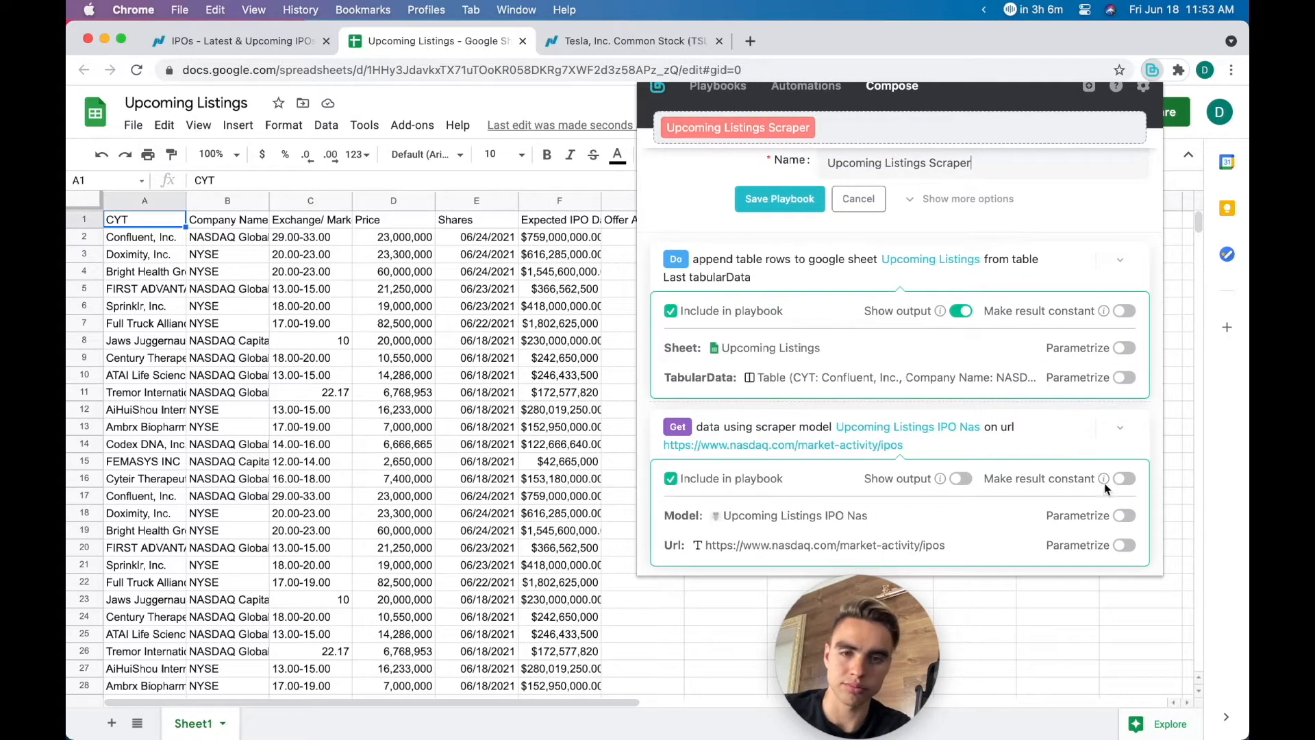
{"action": "left_click", "coordinate": [1124, 348]}
{"action": "left_click", "coordinate": [1119, 352]}
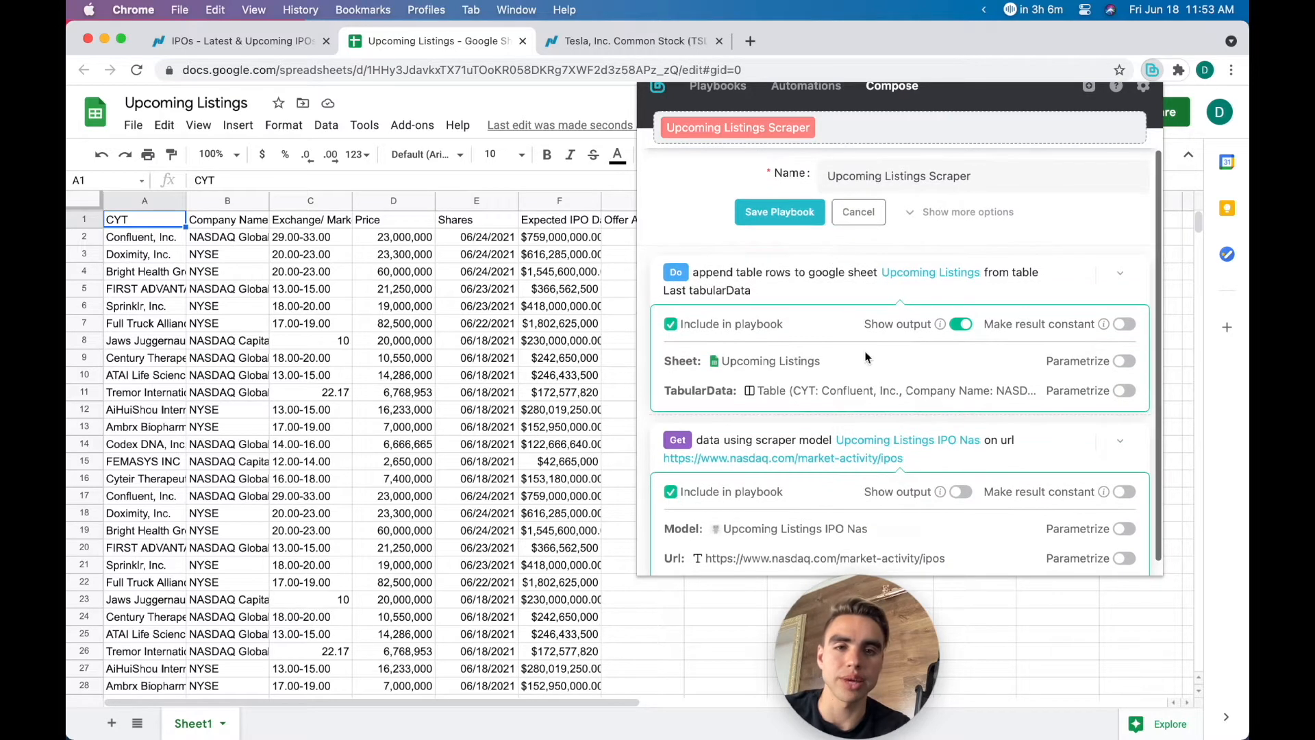
{"action": "left_click", "coordinate": [779, 215]}
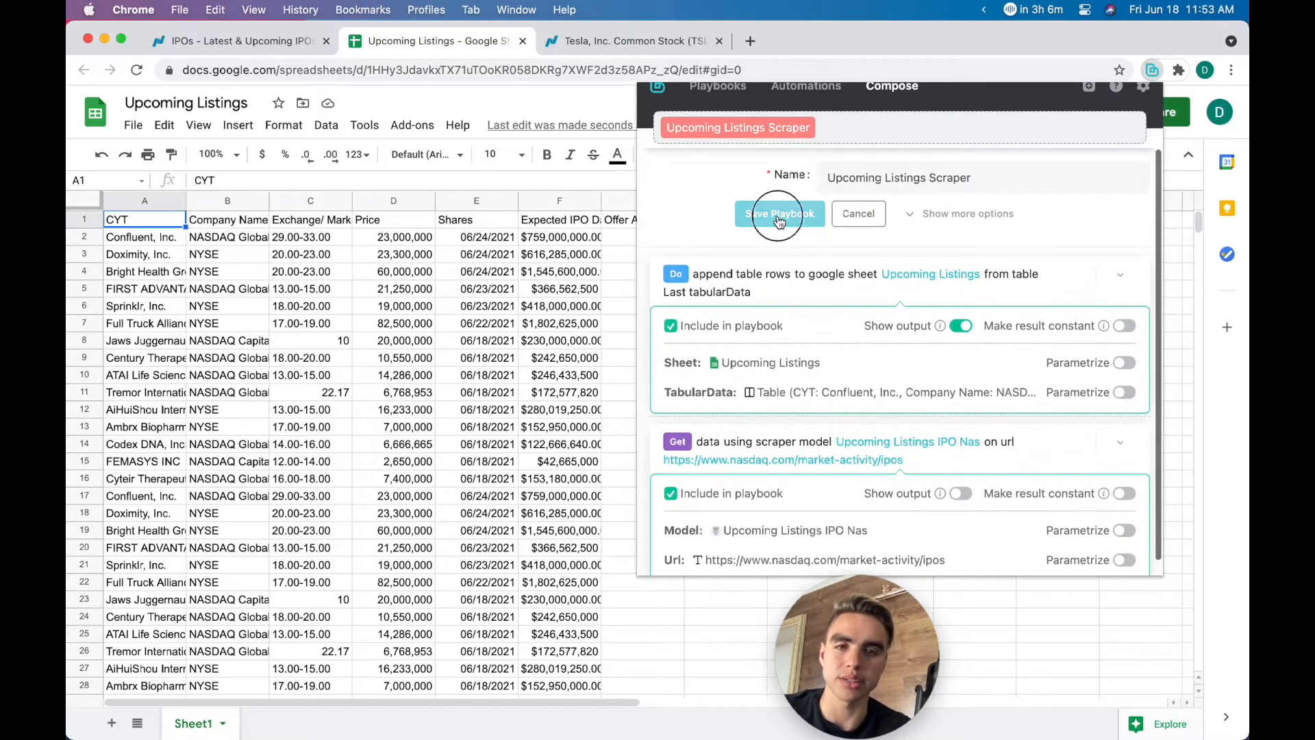
Step: Clear all data from Sheet1 of the Upcoming Listings spreadsheet
{"action": "left_click", "coordinate": [493, 404]}
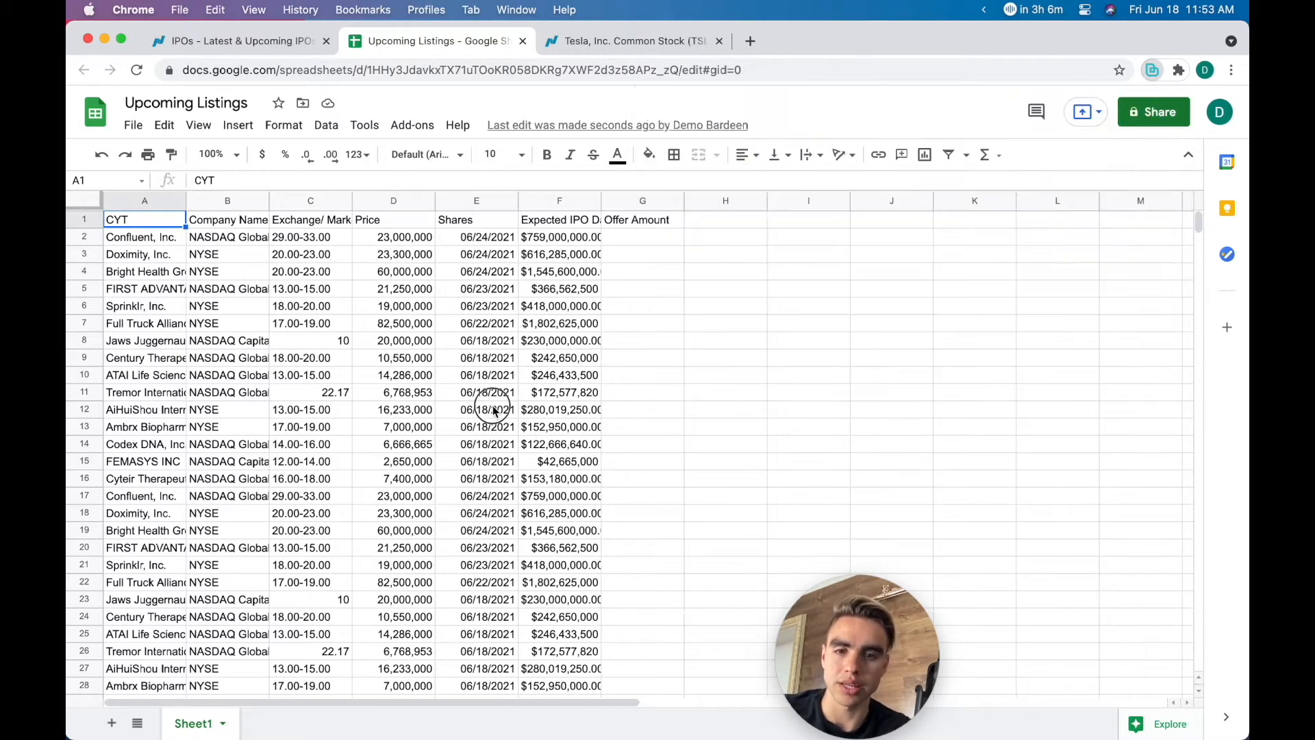
{"action": "left_click", "coordinate": [524, 538]}
{"action": "key", "text": "super+a"}
{"action": "key", "text": "BackSpace"}
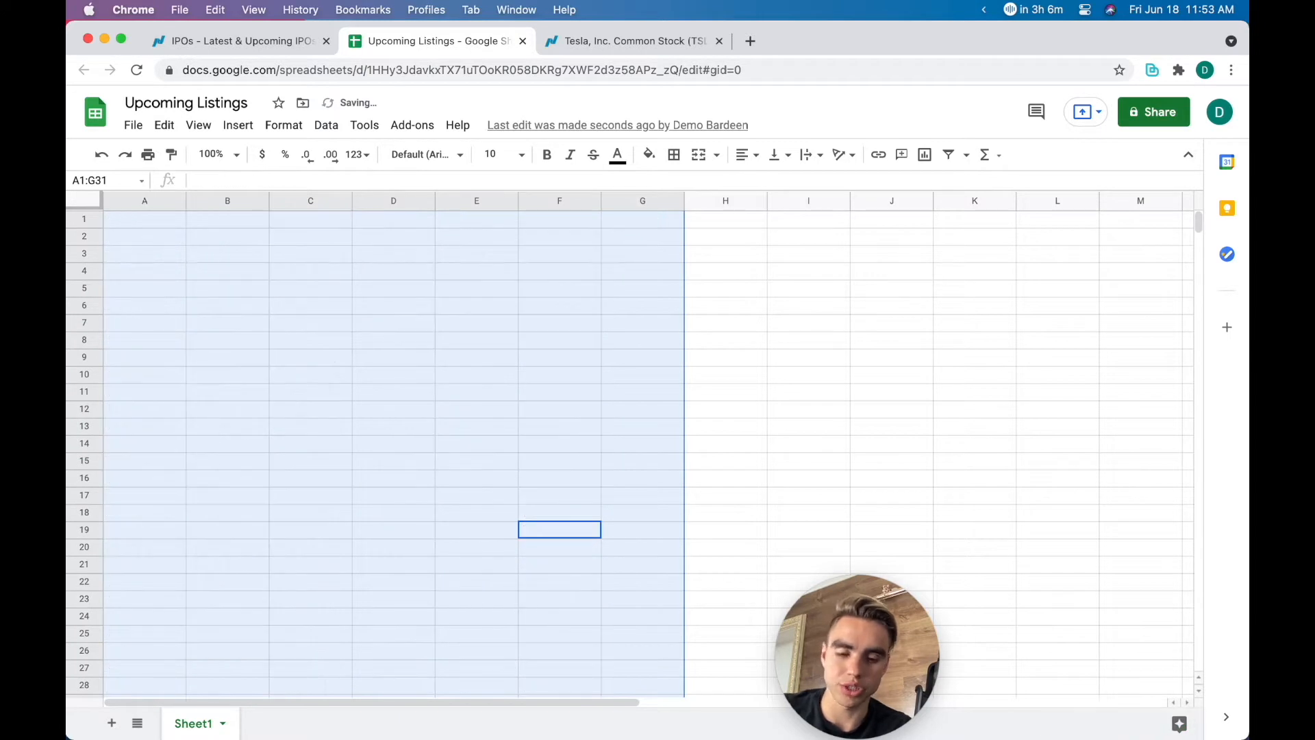
{"action": "left_click", "coordinate": [524, 535]}
Step: Run the saved Upcoming Listings Scraper playbook to refill the emptied sheet
{"action": "key", "text": "alt+b"}
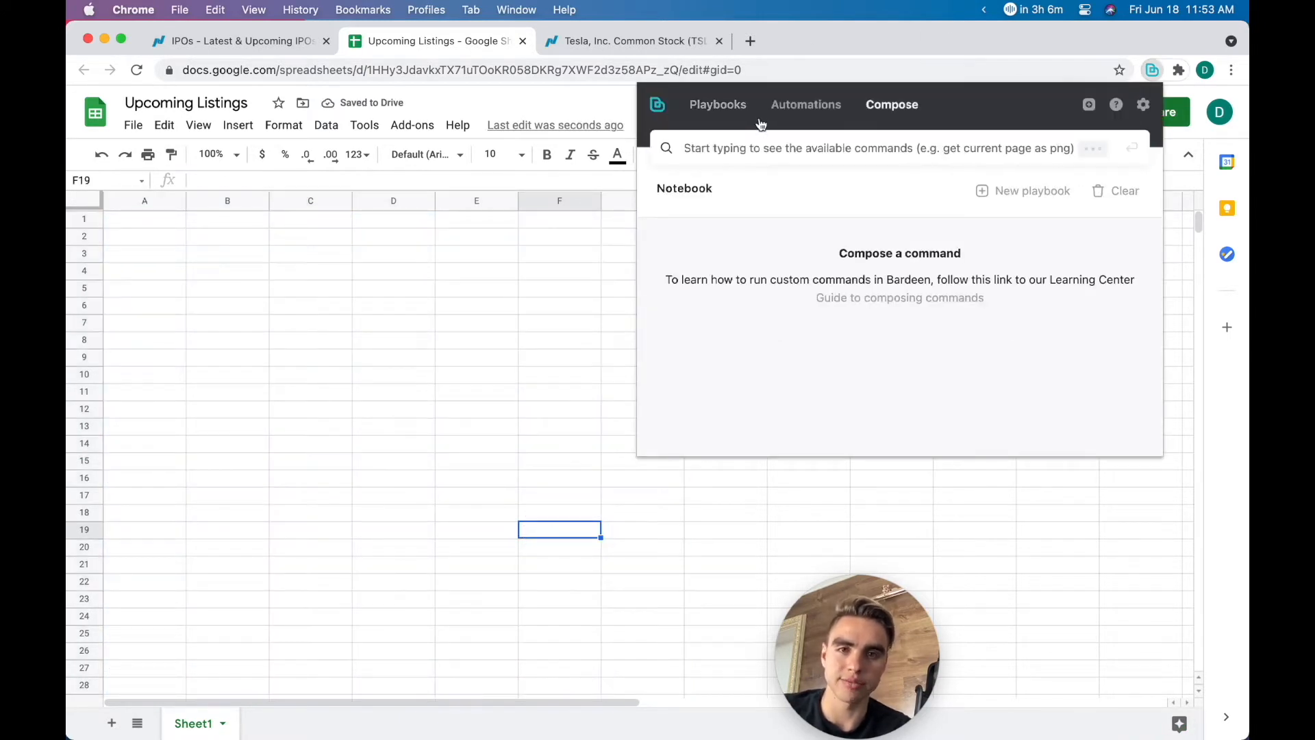
{"action": "left_click", "coordinate": [727, 109]}
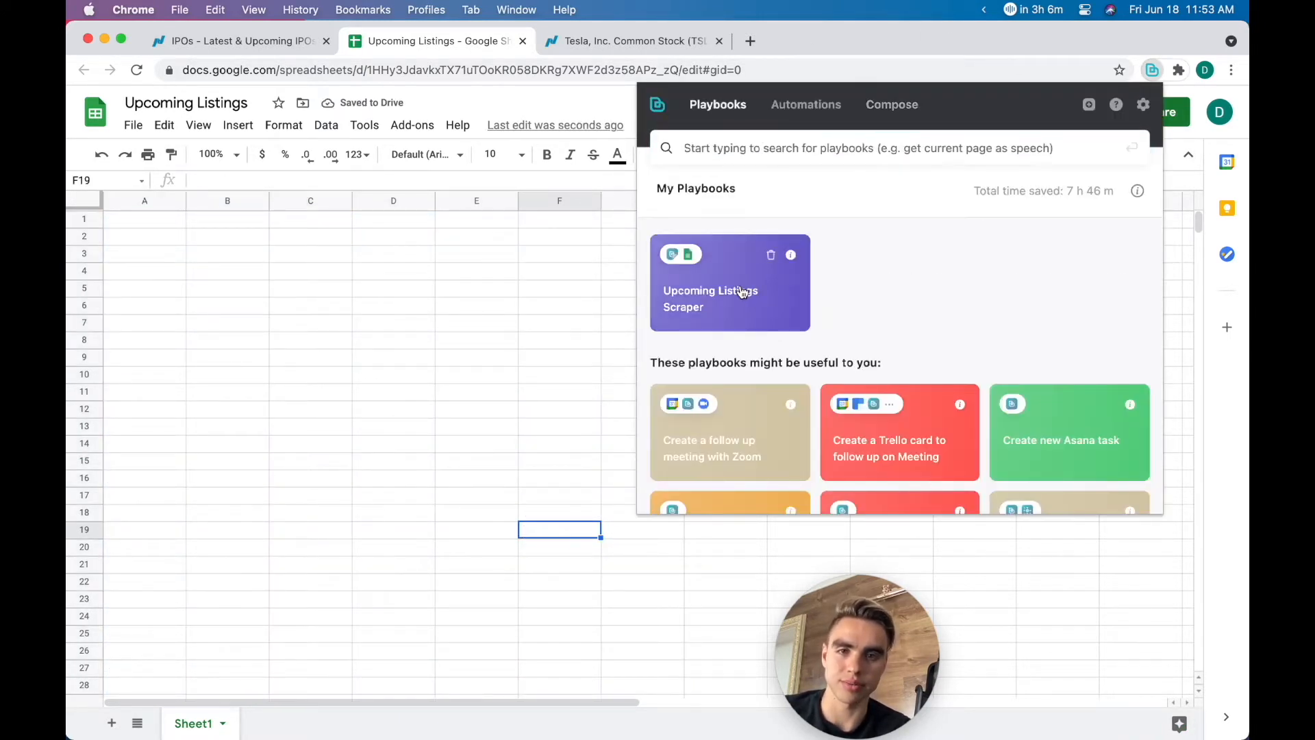
{"action": "left_click", "coordinate": [743, 293]}
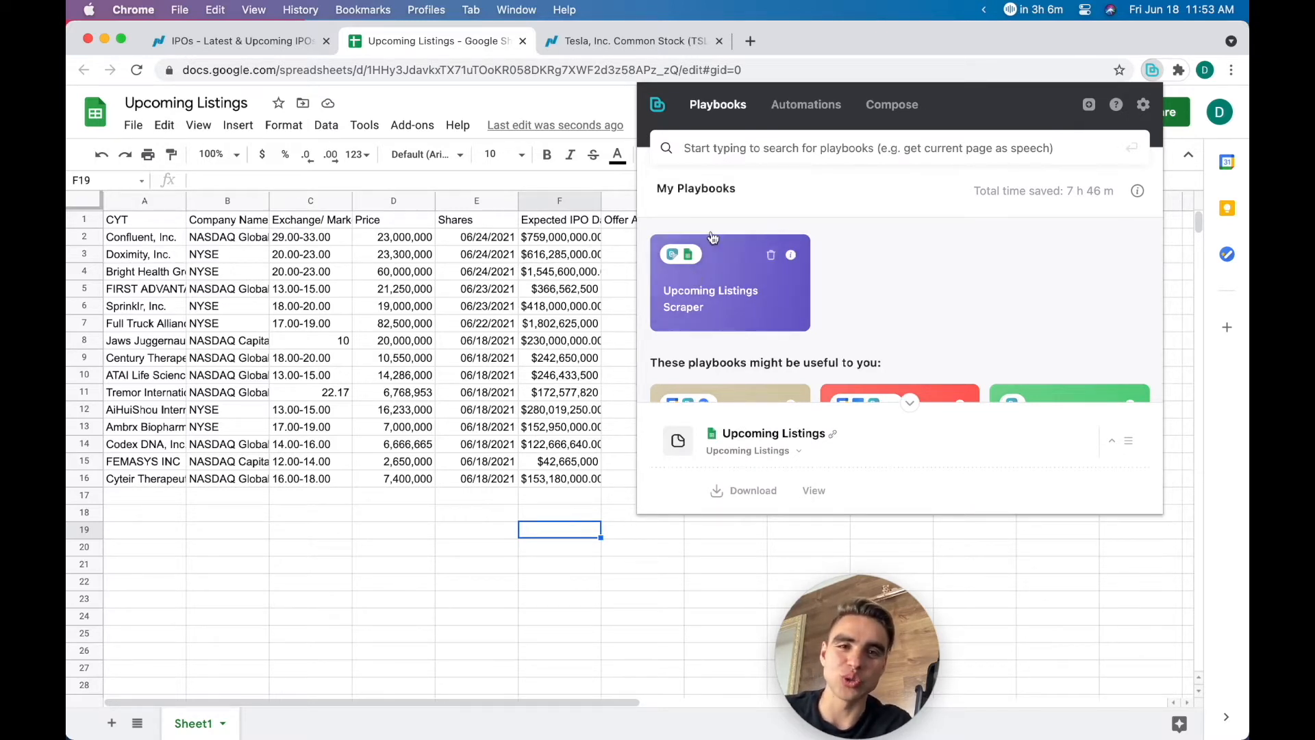
Step: Create an automation that runs the Upcoming Listings Scraper playbook when a duration of 15 secs has passed
{"action": "left_click_drag", "start_coordinate": [791, 116], "coordinate": [791, 117]}
{"action": "left_click", "coordinate": [791, 118]}
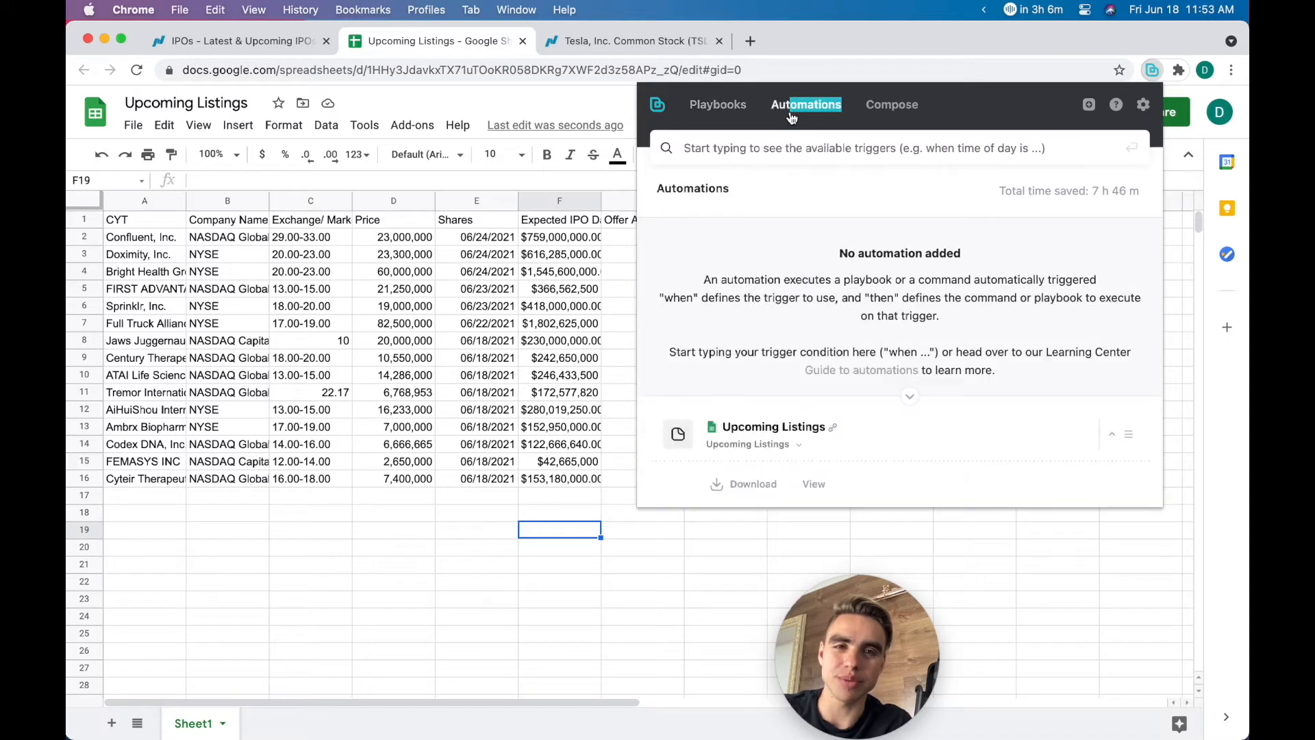
{"action": "left_click", "coordinate": [798, 195]}
{"action": "left_click", "coordinate": [798, 149]}
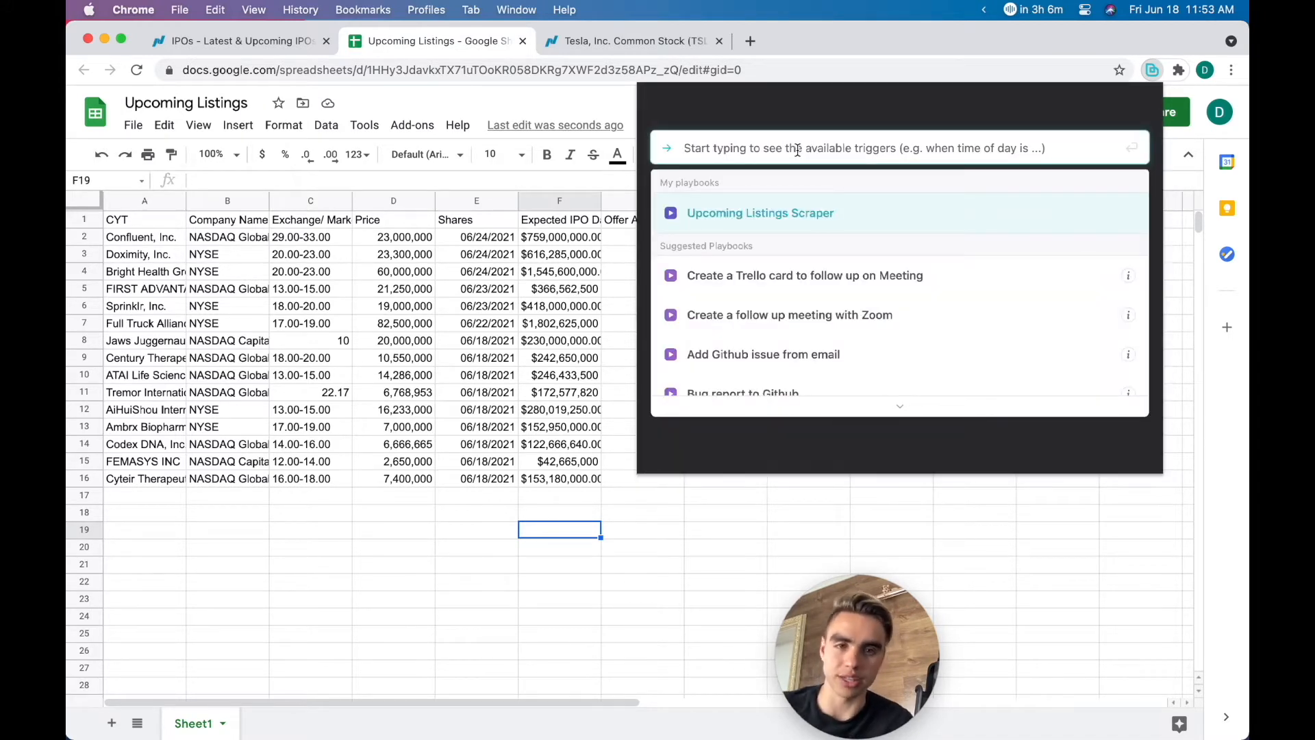
{"action": "type", "text": "when time"}
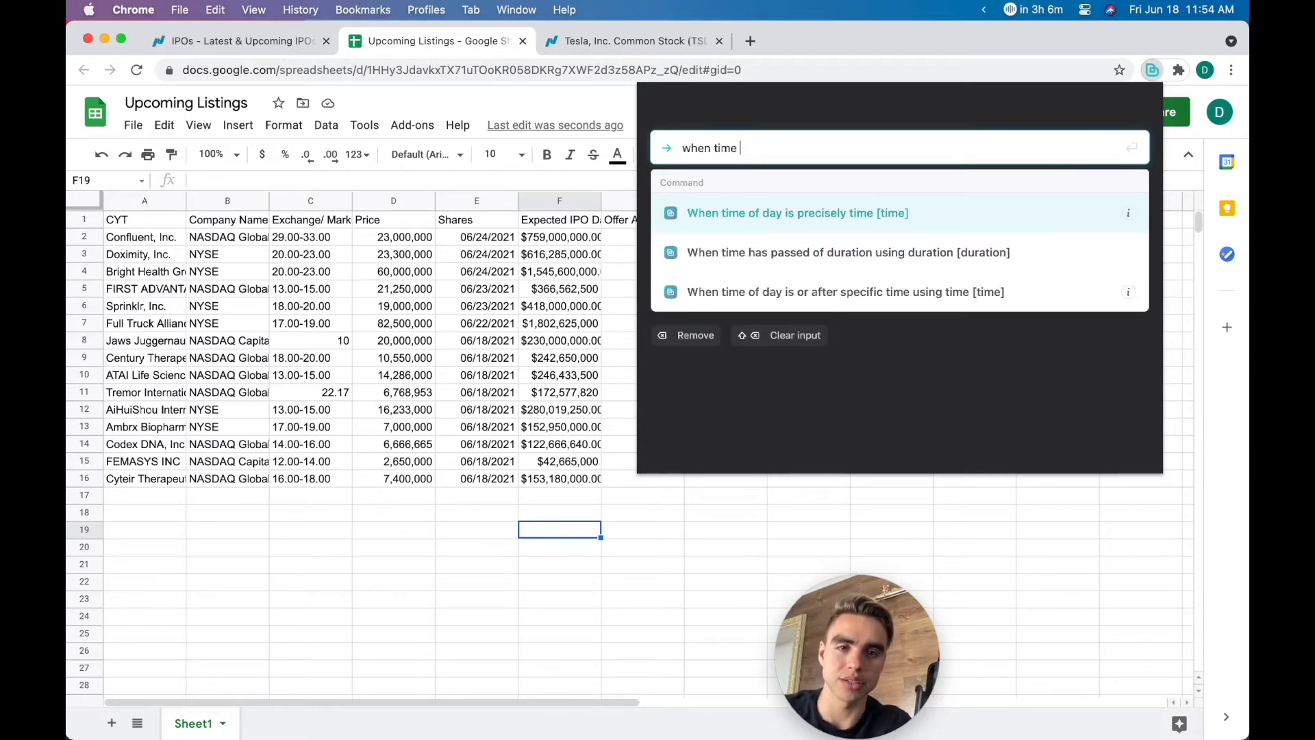
{"action": "key", "text": "Down"}
{"action": "key", "text": "Return"}
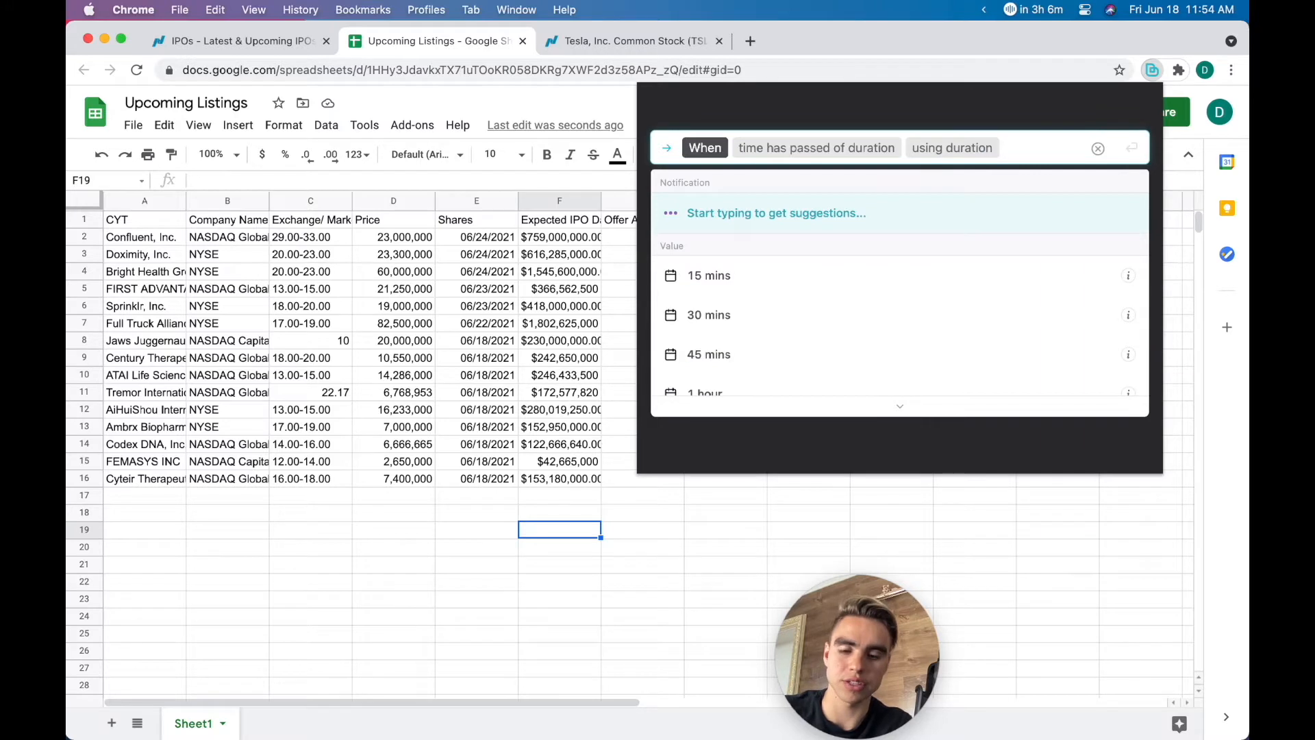
{"action": "type", "text": "15 second"}
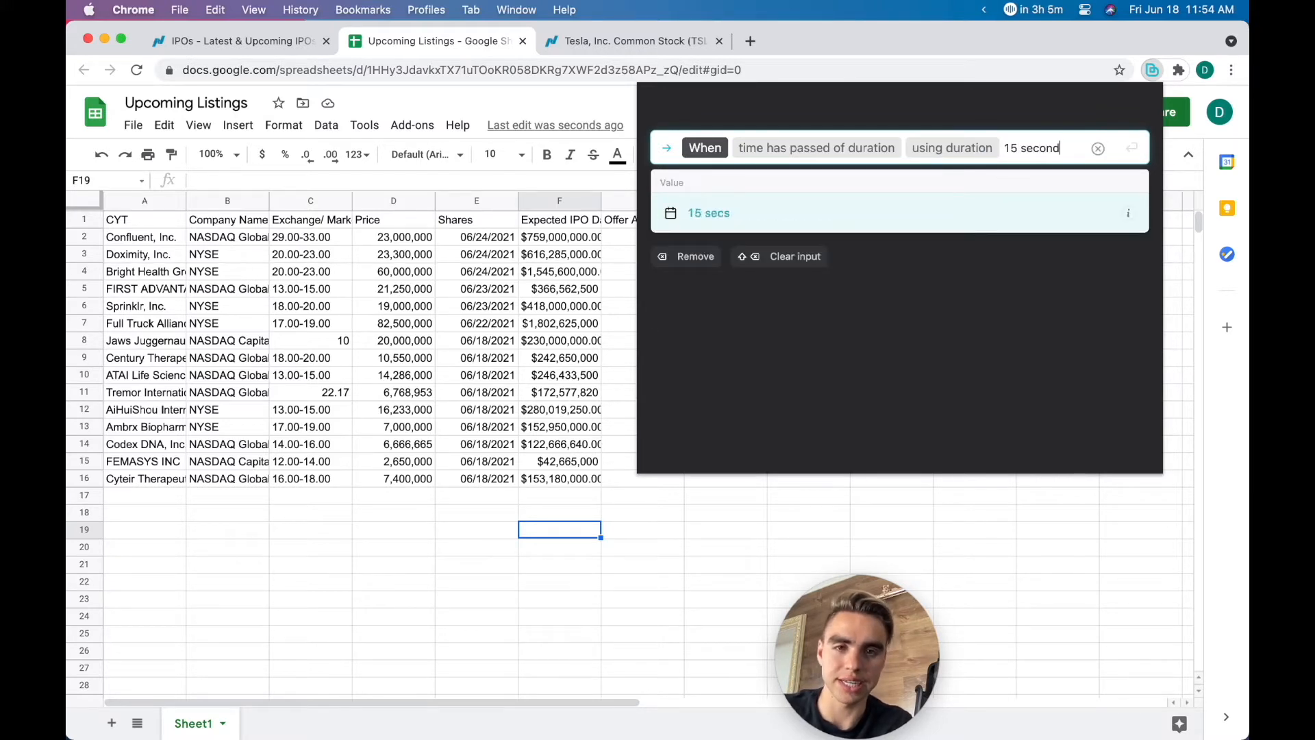
{"action": "key", "text": "Return"}
{"action": "key", "text": "Return"}
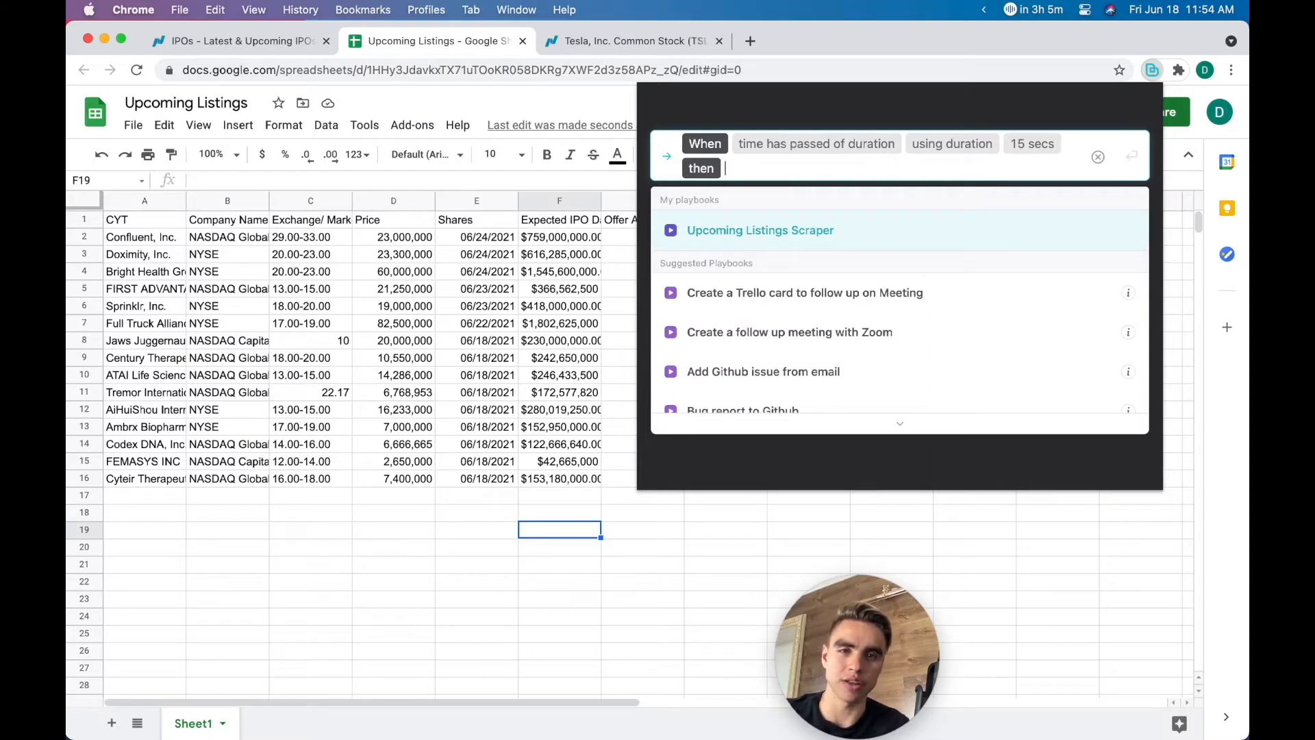
{"action": "key", "text": "Return"}
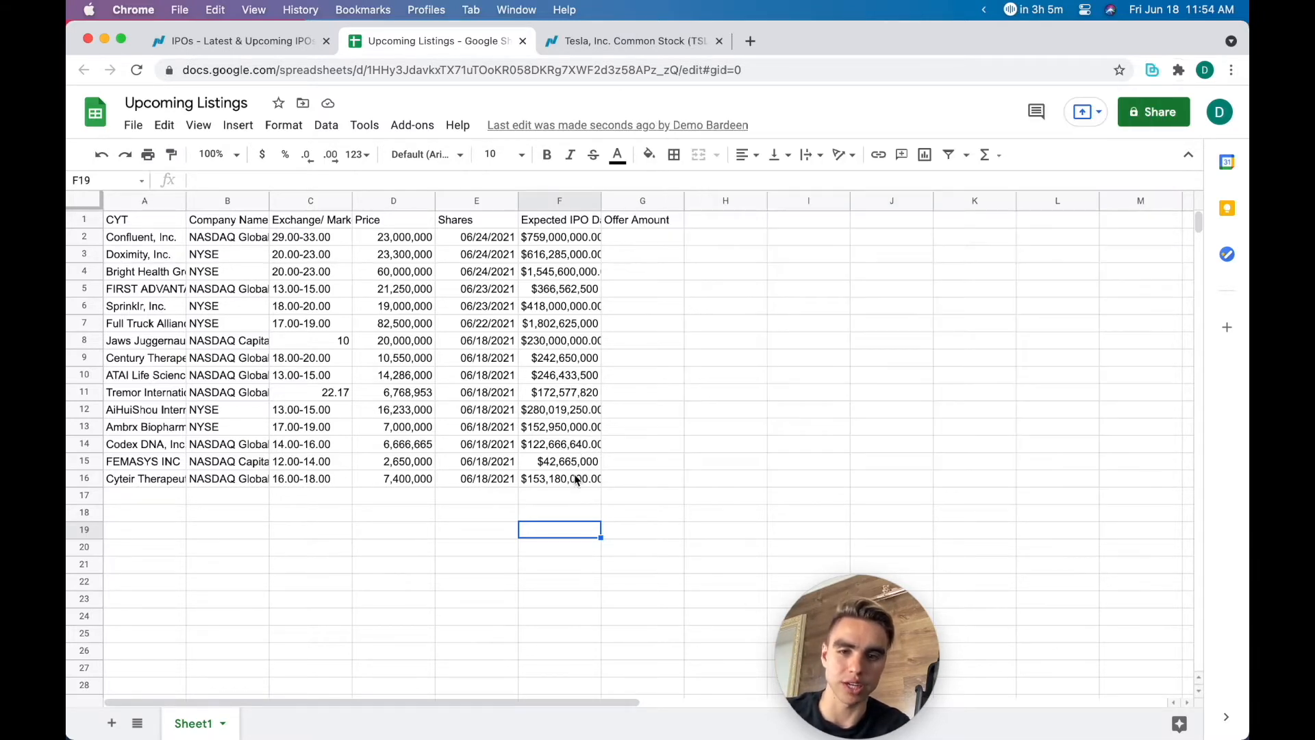
Step: Empty the Upcoming Listings sheet again to test whether the 15-second automation refills it
{"action": "left_click", "coordinate": [575, 478]}
{"action": "key", "text": "super+a"}
{"action": "key", "text": "BackSpace"}
{"action": "left_click", "coordinate": [508, 478]}
Step: Open the details of the 15-second automation and review its list of invocations
{"action": "key", "text": "alt+b"}
{"action": "left_click", "coordinate": [879, 219]}
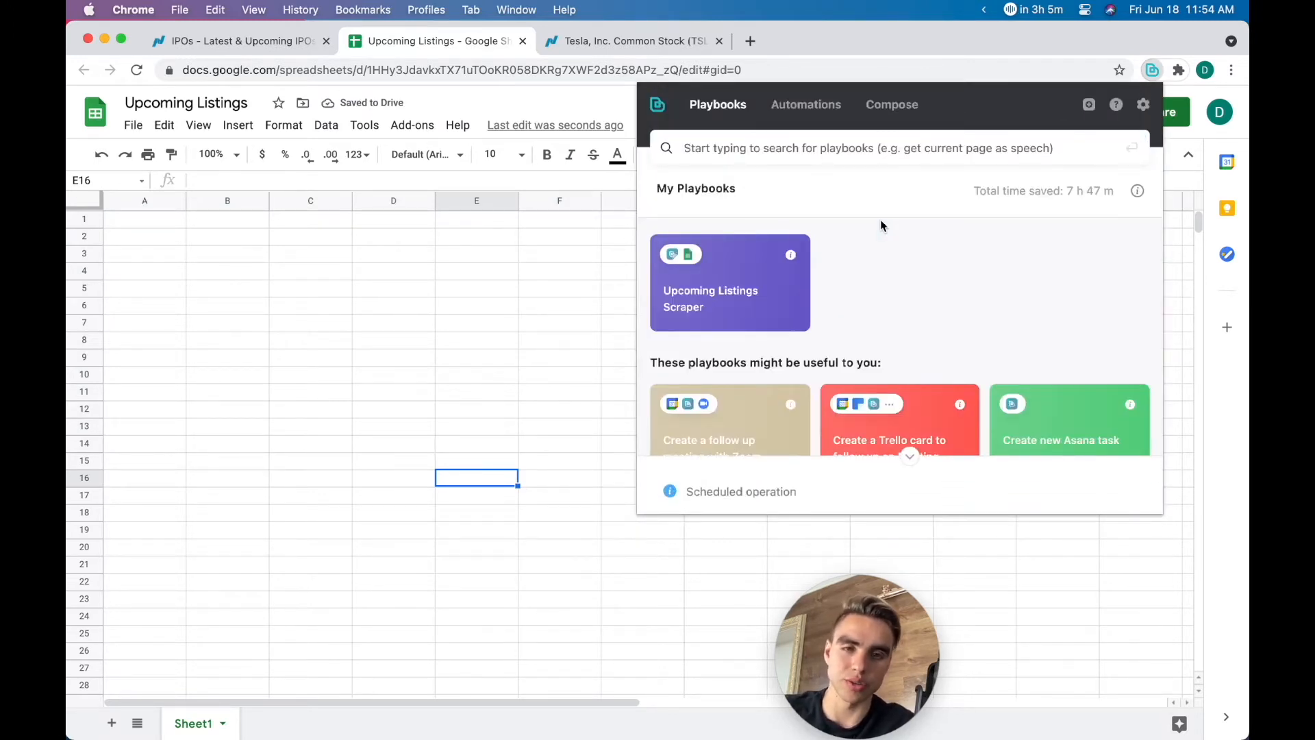
{"action": "left_click", "coordinate": [824, 113]}
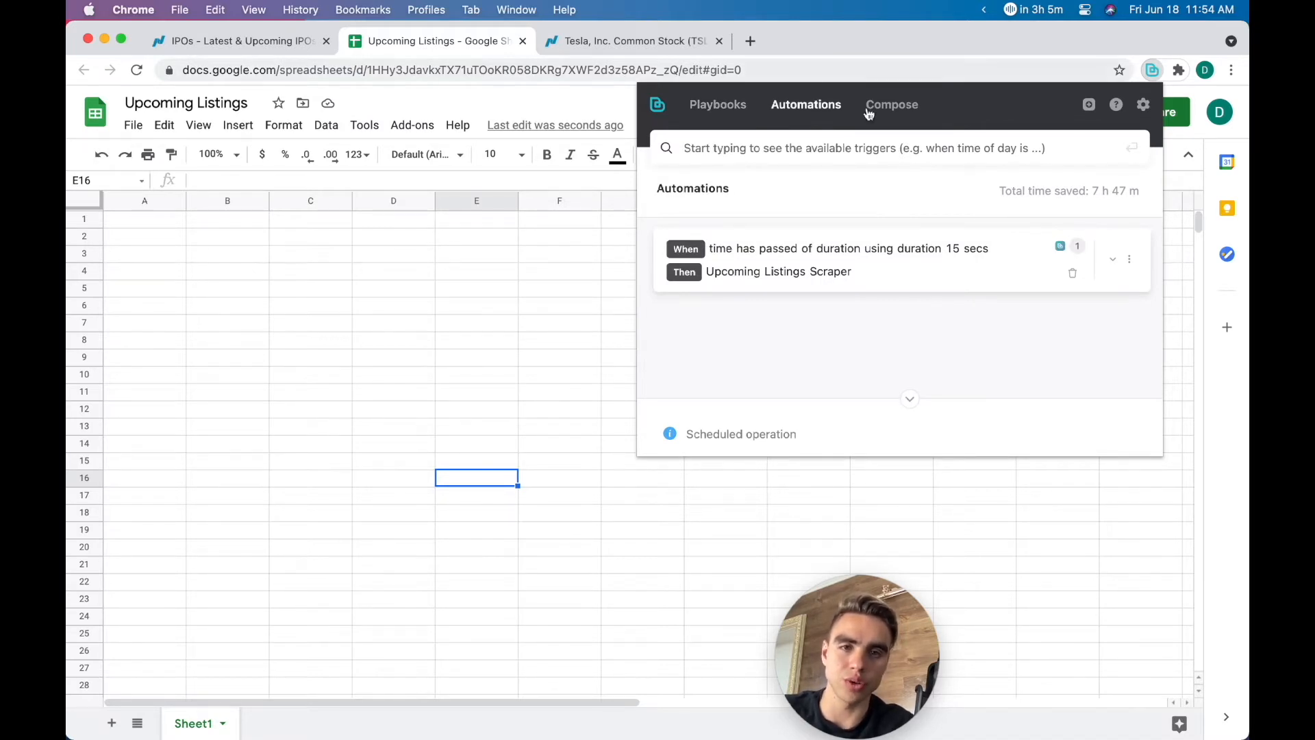
{"action": "left_click", "coordinate": [992, 272]}
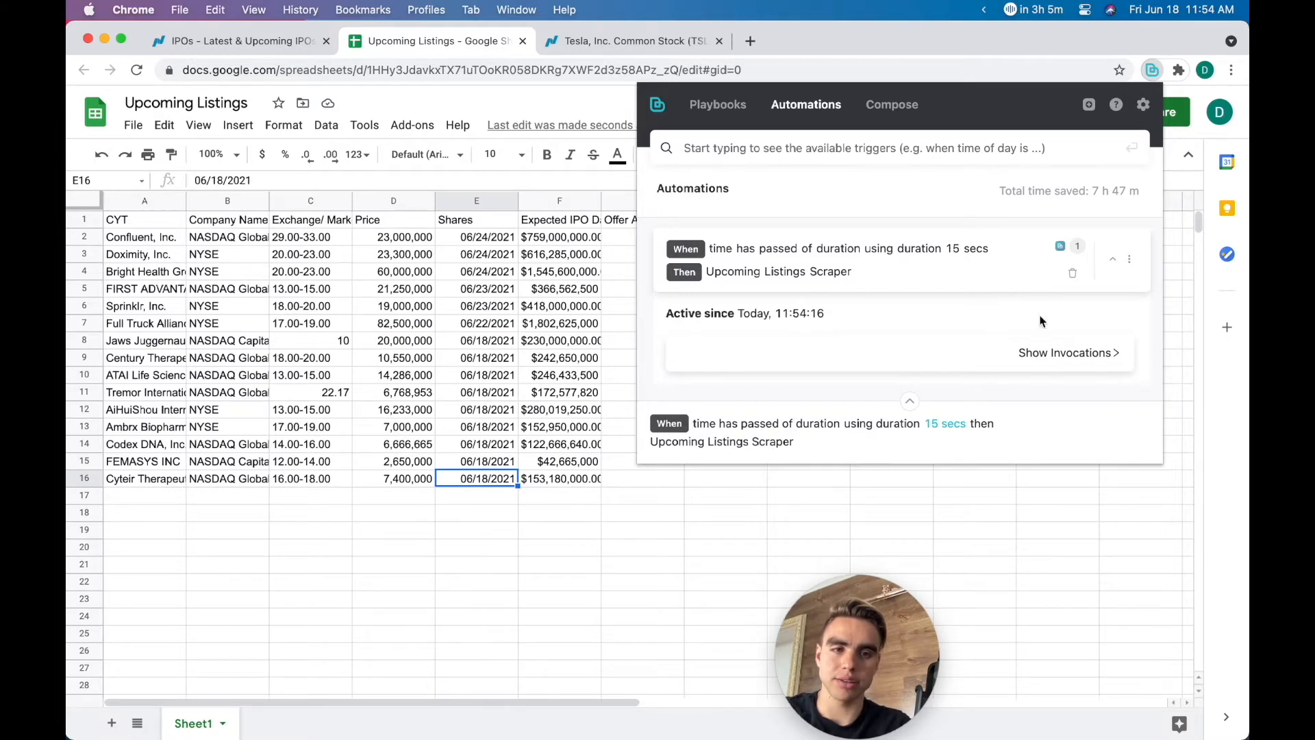
{"action": "left_click", "coordinate": [1053, 352]}
{"action": "scroll", "coordinate": [1045, 343], "scroll_direction": "down", "scroll_amount": 2}
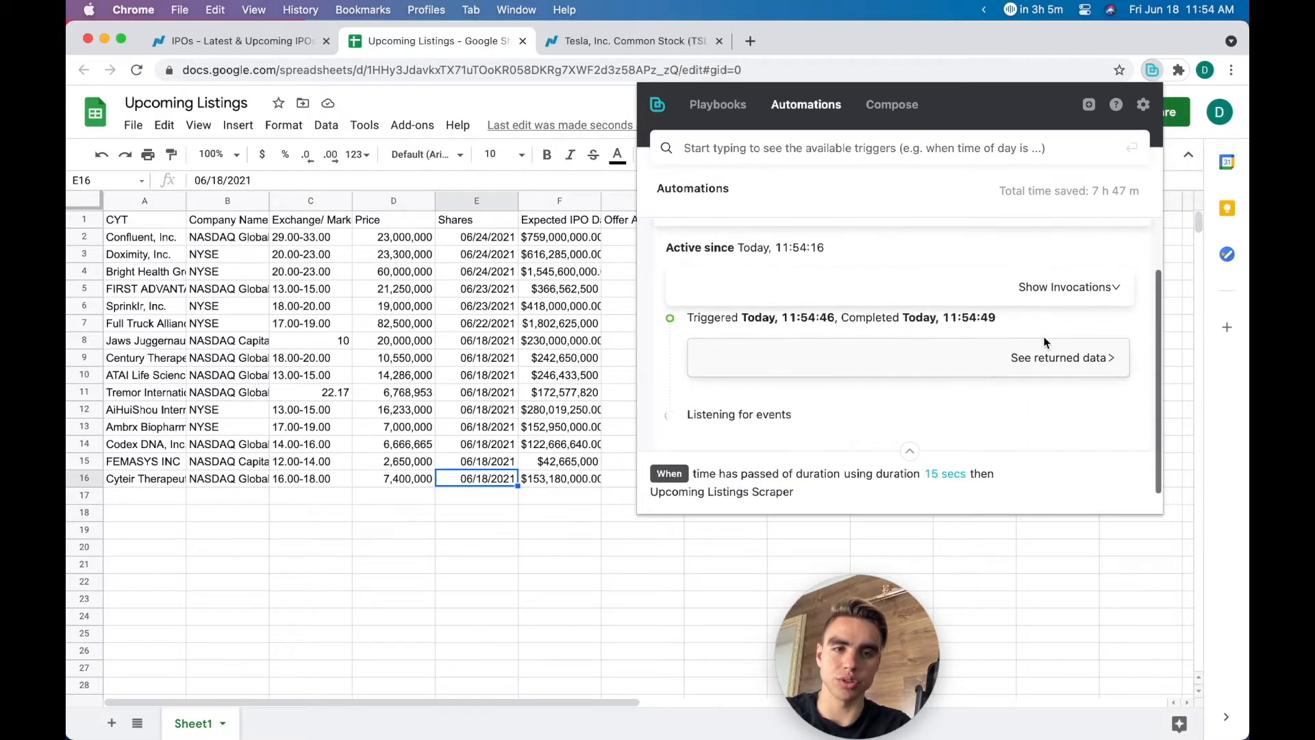
Step: Remove the 15-second automation for the Upcoming Listings Scraper
{"action": "scroll", "coordinate": [1044, 342], "scroll_direction": "up", "scroll_amount": 1}
{"action": "left_click", "coordinate": [1075, 275]}
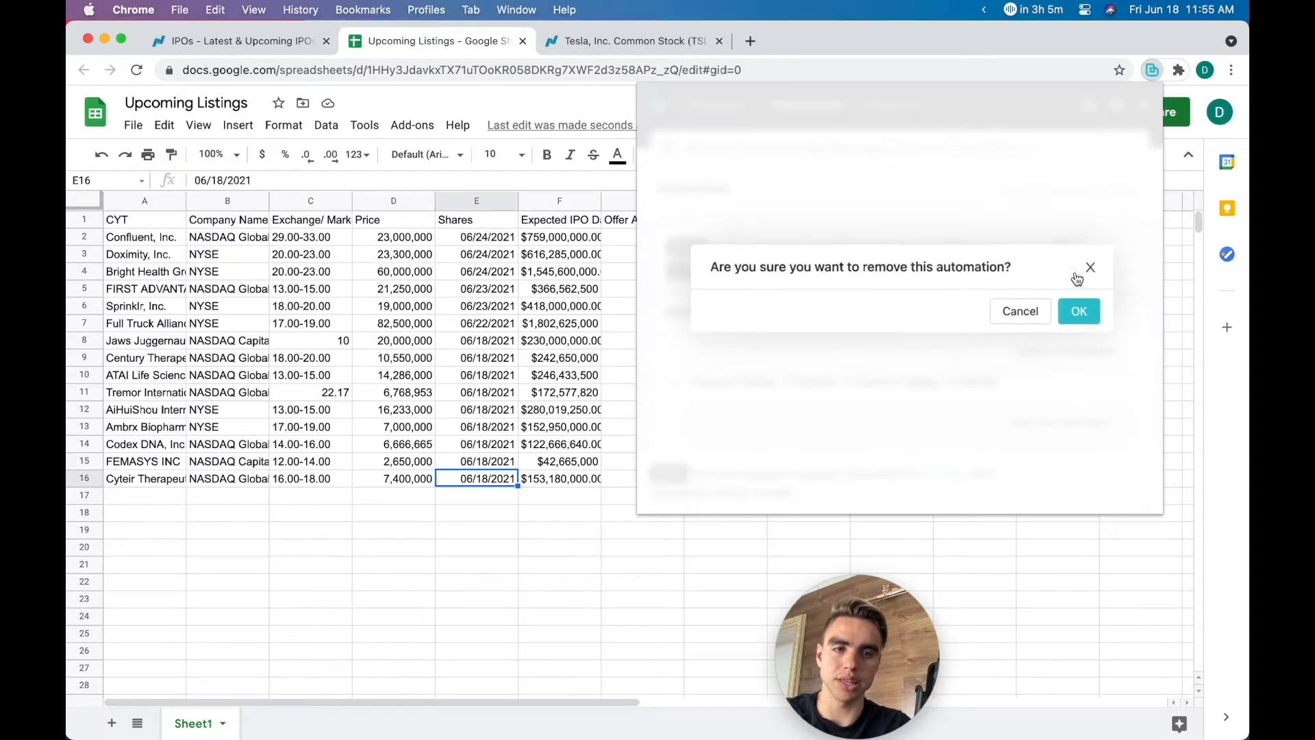
{"action": "left_click", "coordinate": [1078, 308]}
Step: Create an automation that runs the Upcoming Listings Scraper playbook when a duration of 1 day has passed
{"action": "left_click", "coordinate": [858, 156]}
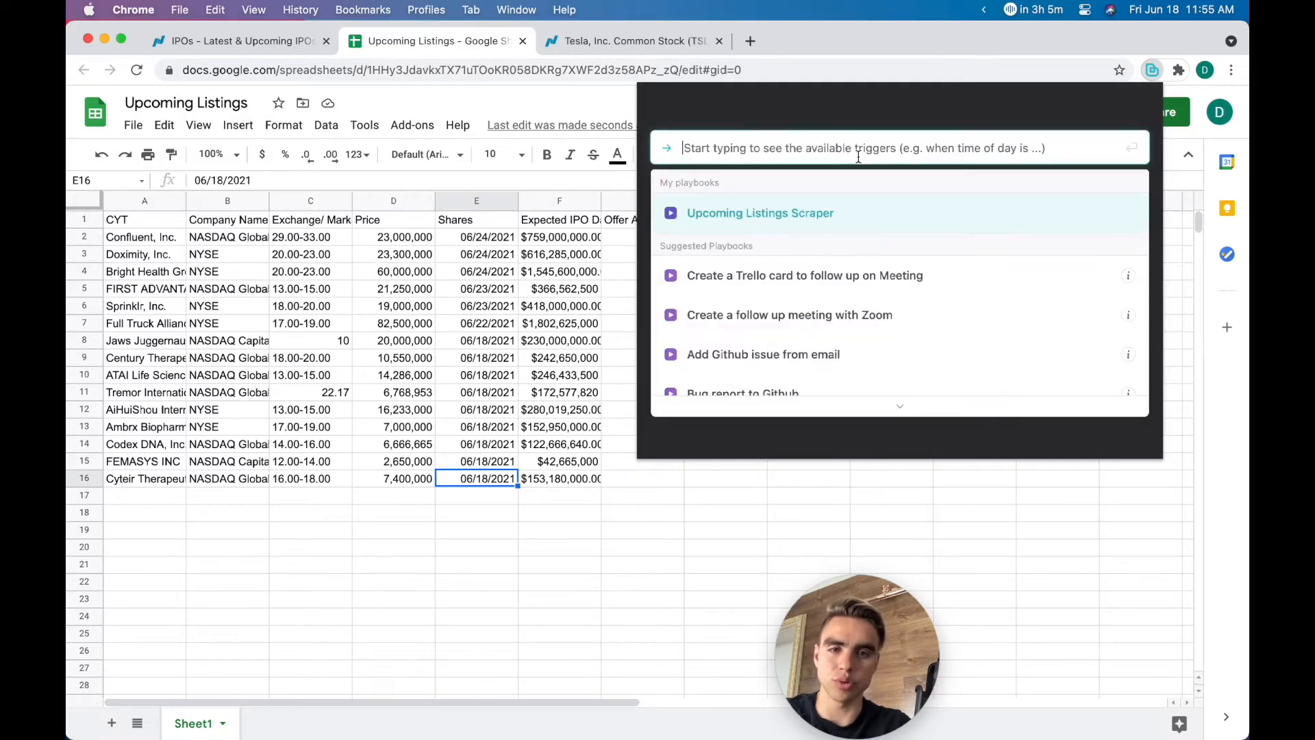
{"action": "type", "text": "when "}
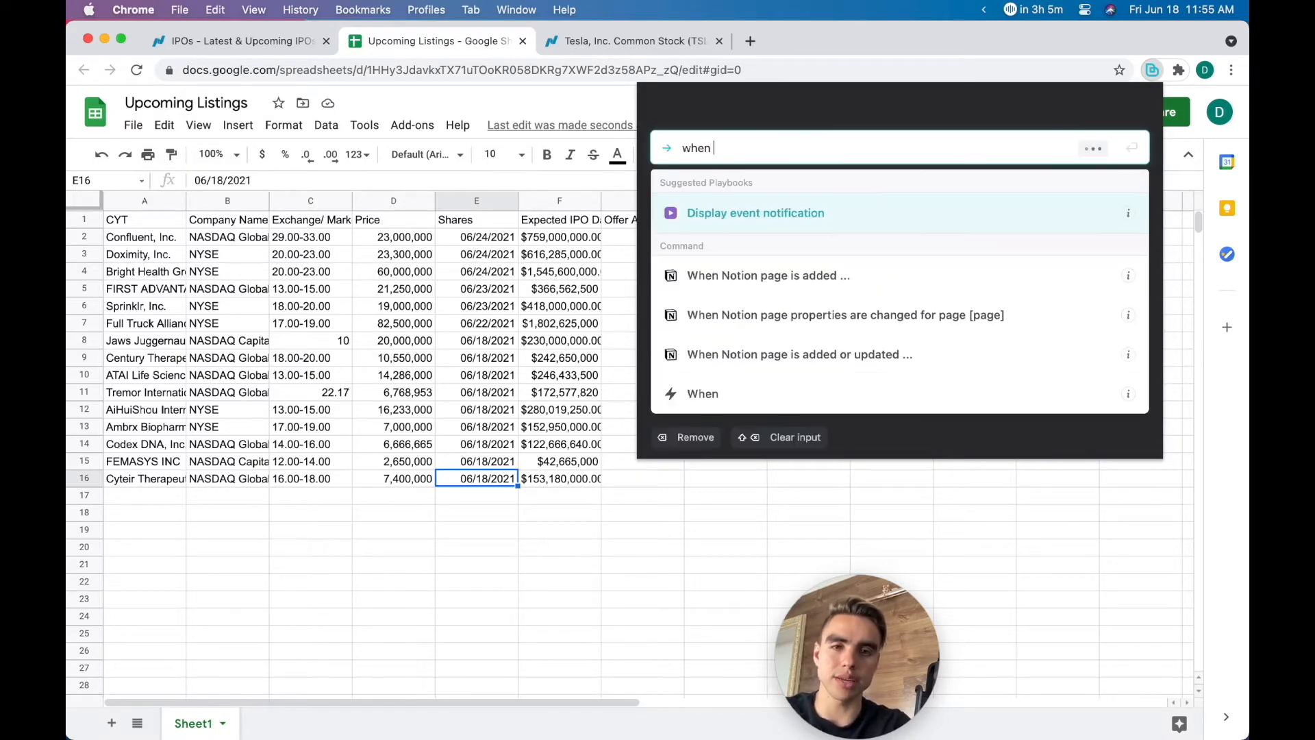
{"action": "type", "text": "time"}
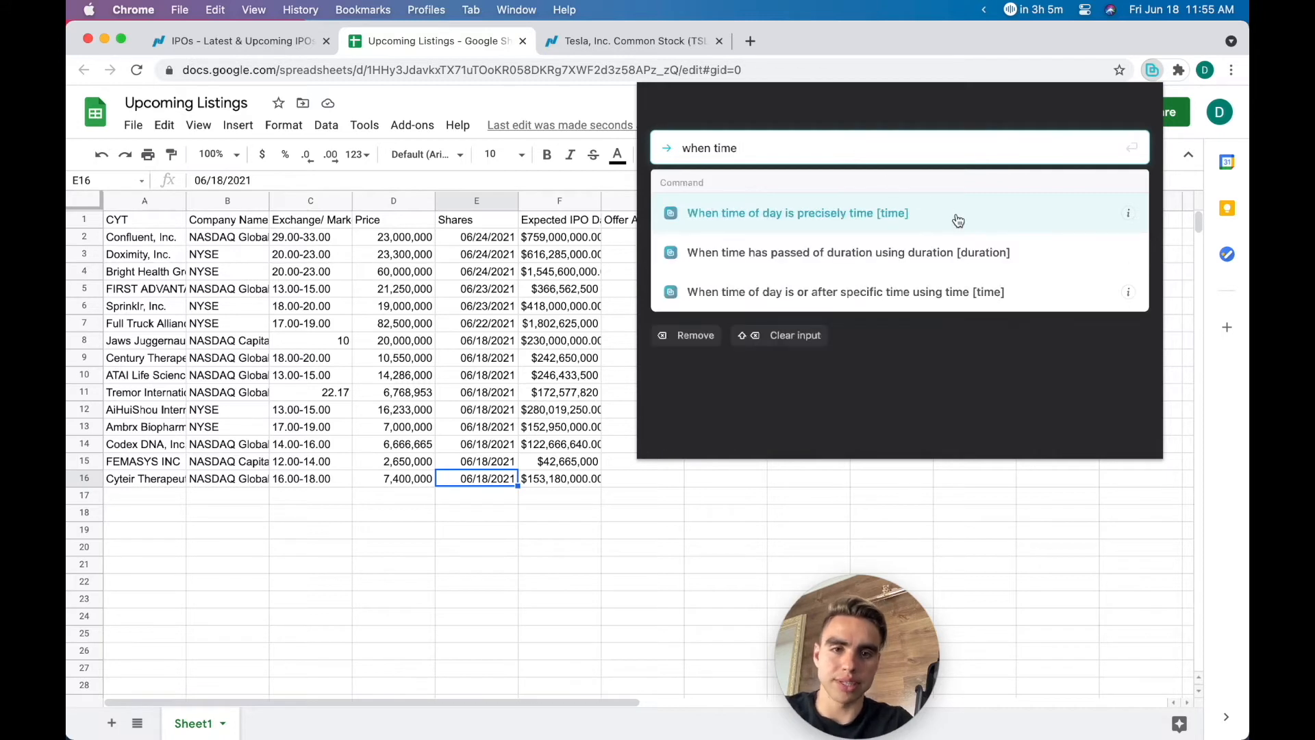
{"action": "left_click", "coordinate": [954, 251]}
{"action": "type", "text": "1 day"}
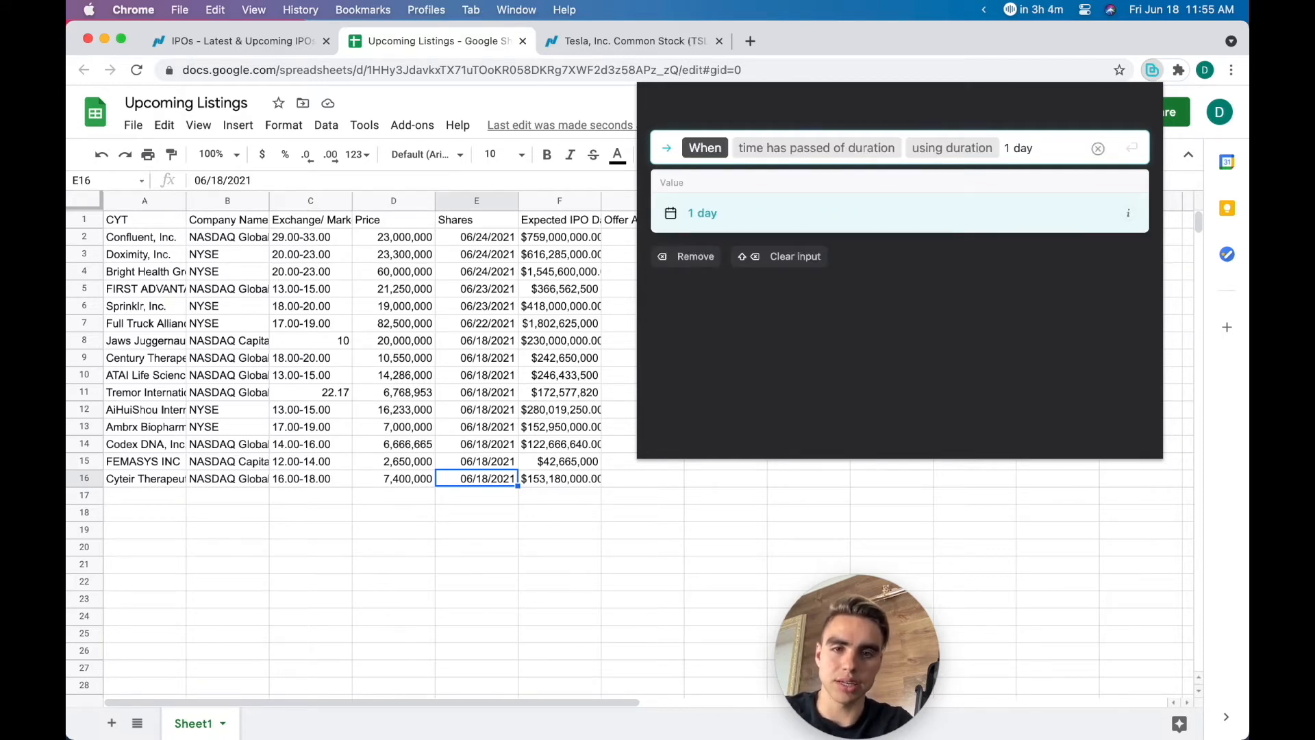
{"action": "key", "text": "Return"}
{"action": "key", "text": "Return"}
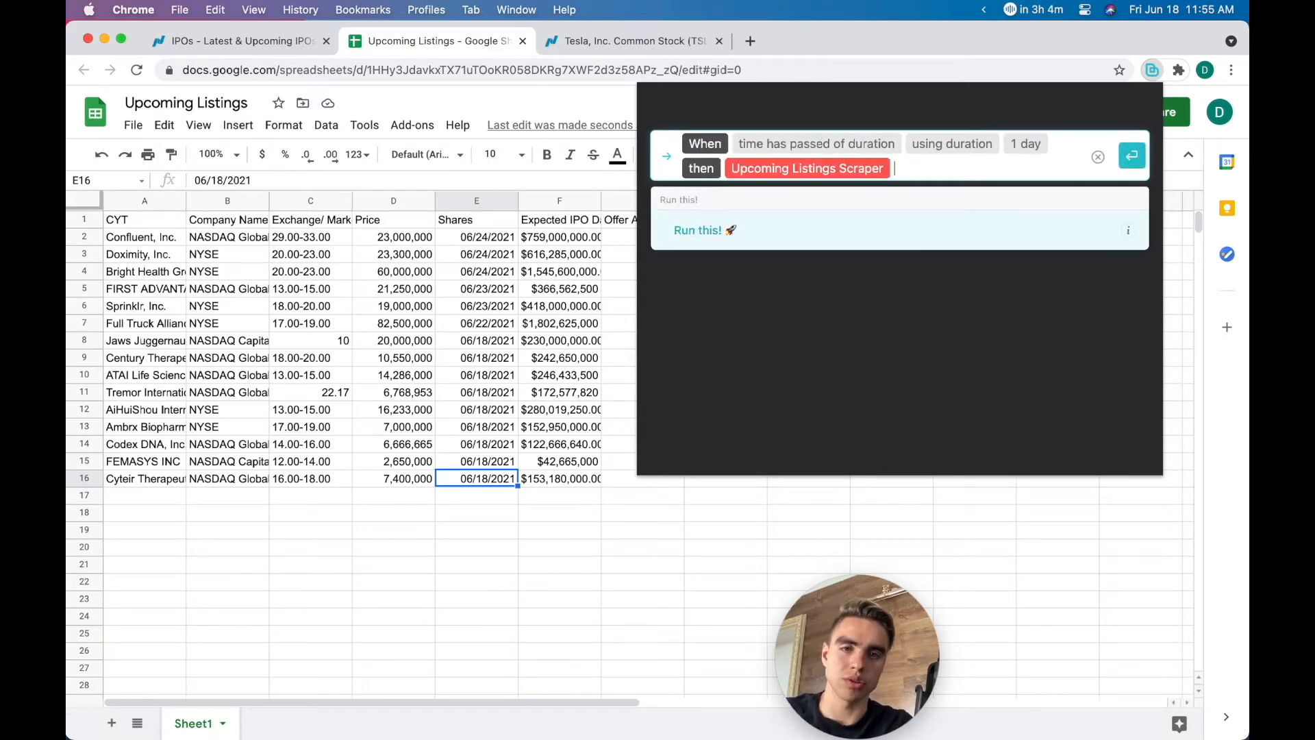
{"action": "key", "text": "Return"}
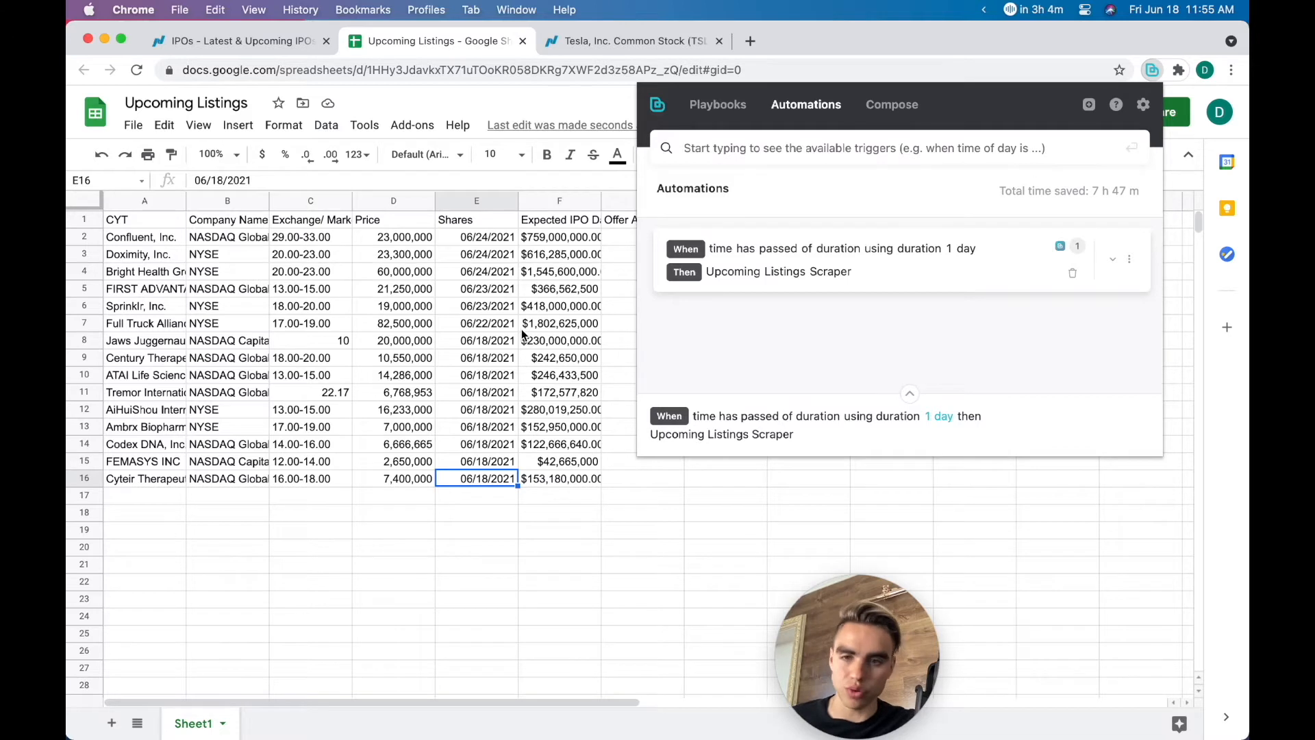
Step: Compare the scraped rows in the Upcoming Listings sheet with the upcoming and priced IPO tables on Nasdaq's IPO page
{"action": "left_click", "coordinate": [566, 473]}
{"action": "left_click_drag", "start_coordinate": [565, 472], "coordinate": [135, 230]}
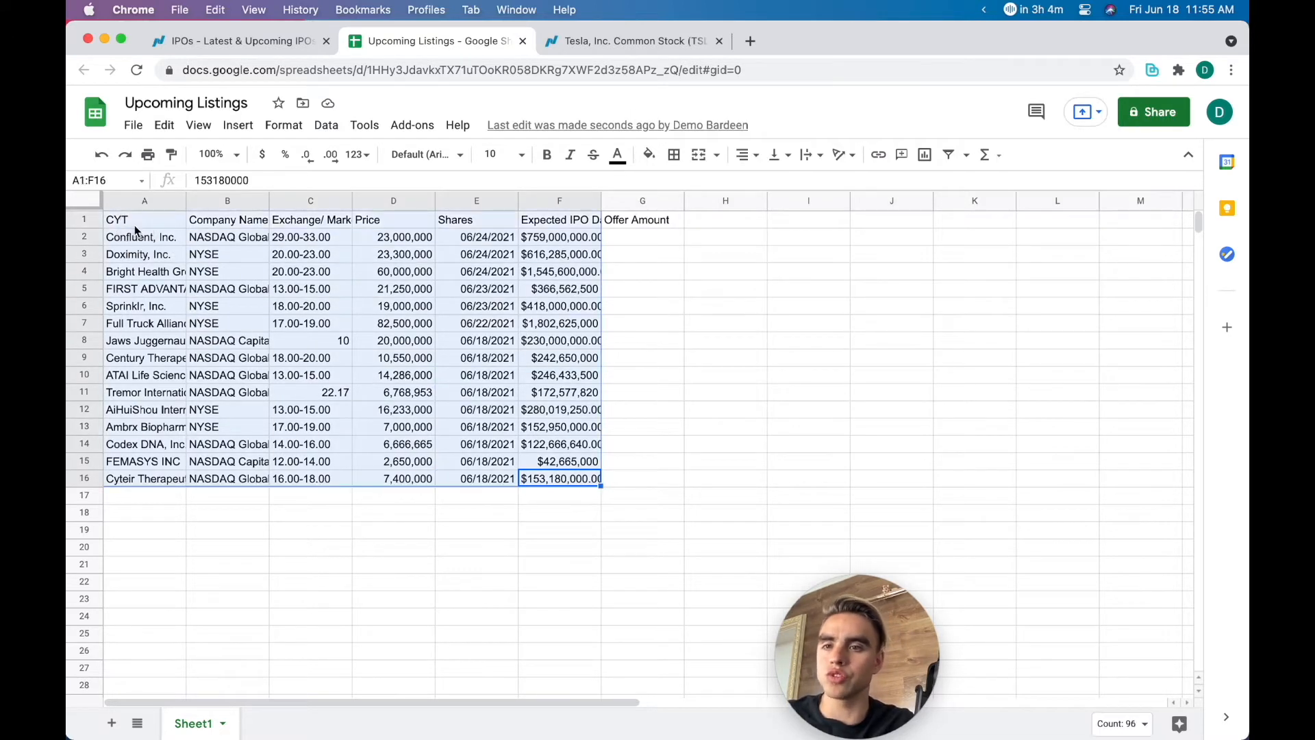
{"action": "left_click", "coordinate": [212, 42]}
{"action": "scroll", "coordinate": [474, 438], "scroll_direction": "down", "scroll_amount": 10}
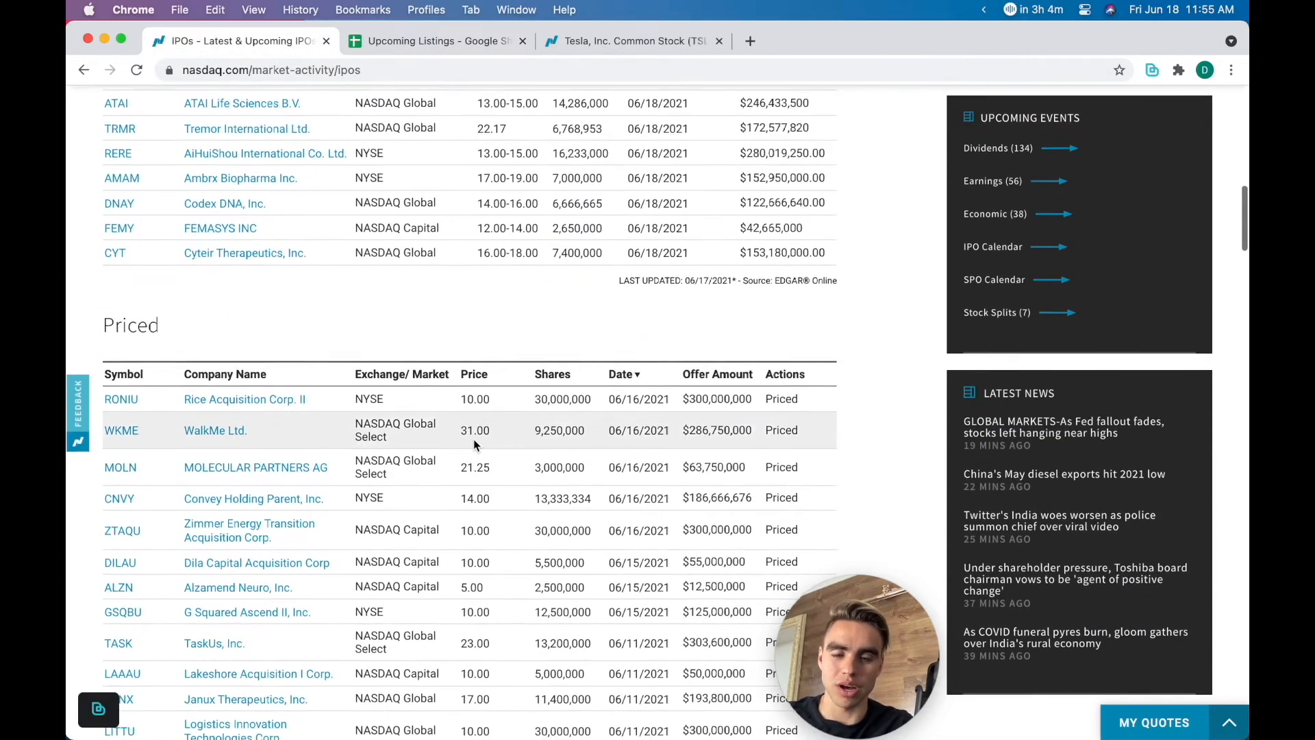
{"action": "scroll", "coordinate": [474, 439], "scroll_direction": "down", "scroll_amount": 2}
{"action": "left_click", "coordinate": [411, 41]}
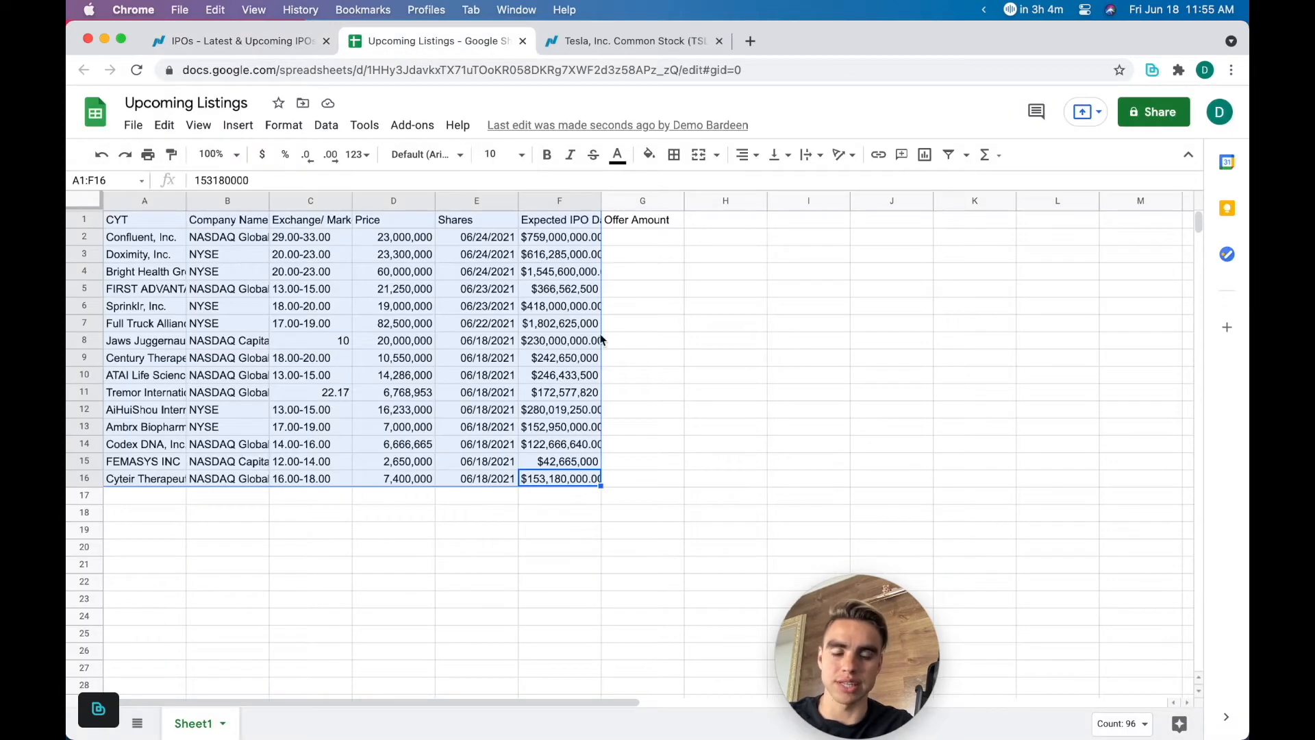
{"action": "left_click_drag", "start_coordinate": [646, 238], "coordinate": [950, 492]}
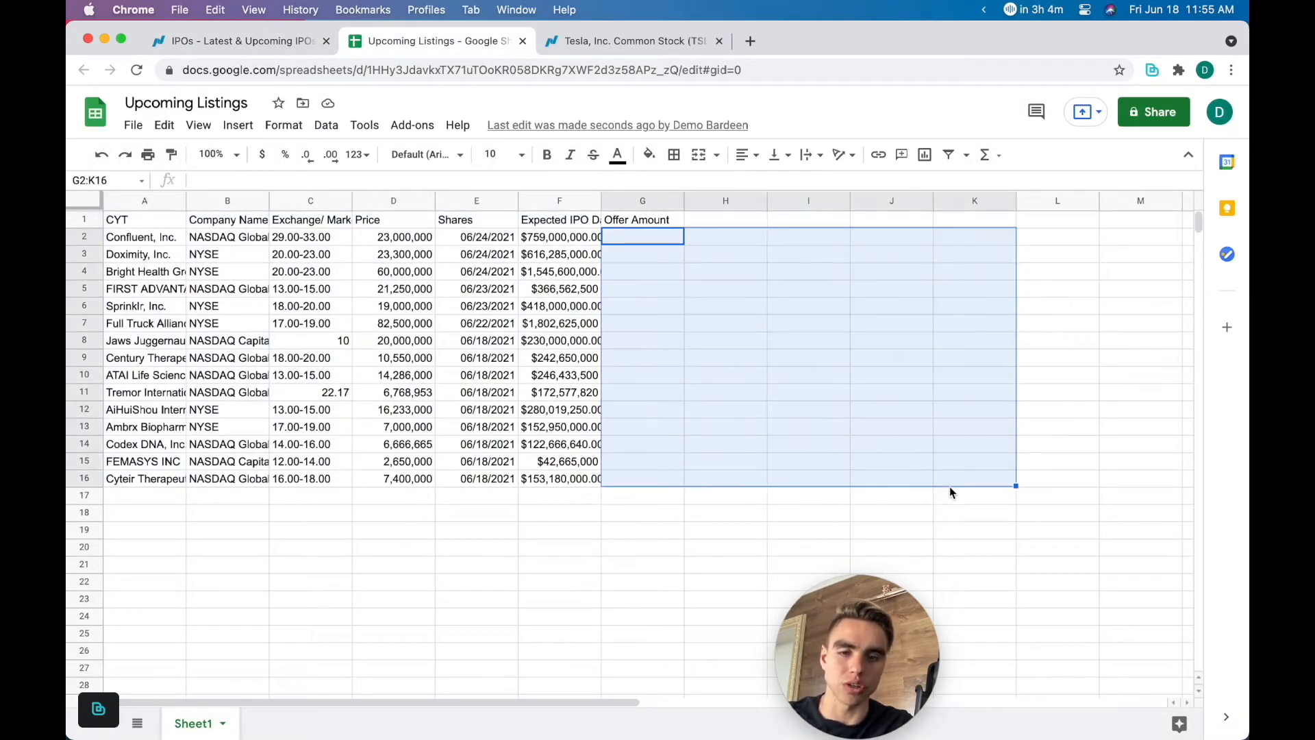
{"action": "left_click", "coordinate": [654, 544]}
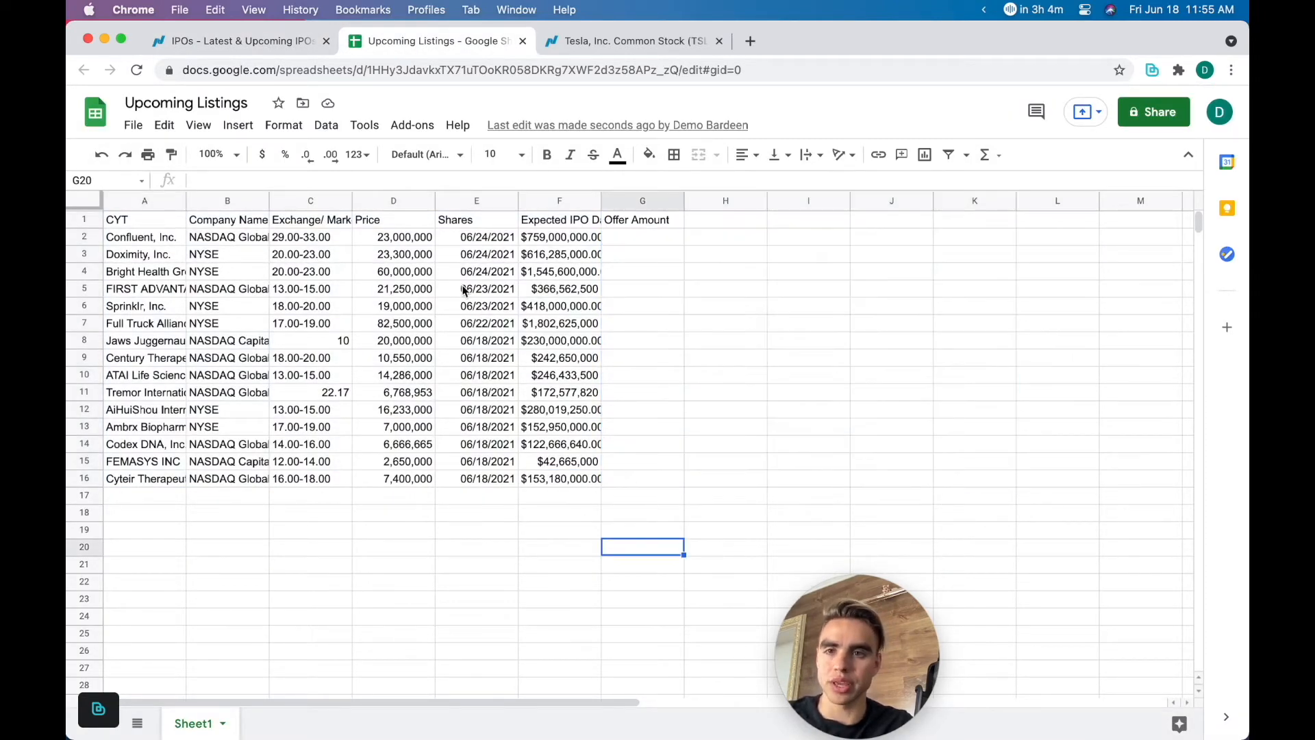
{"action": "left_click", "coordinate": [295, 42]}
{"action": "scroll", "coordinate": [372, 231], "scroll_direction": "up", "scroll_amount": 6}
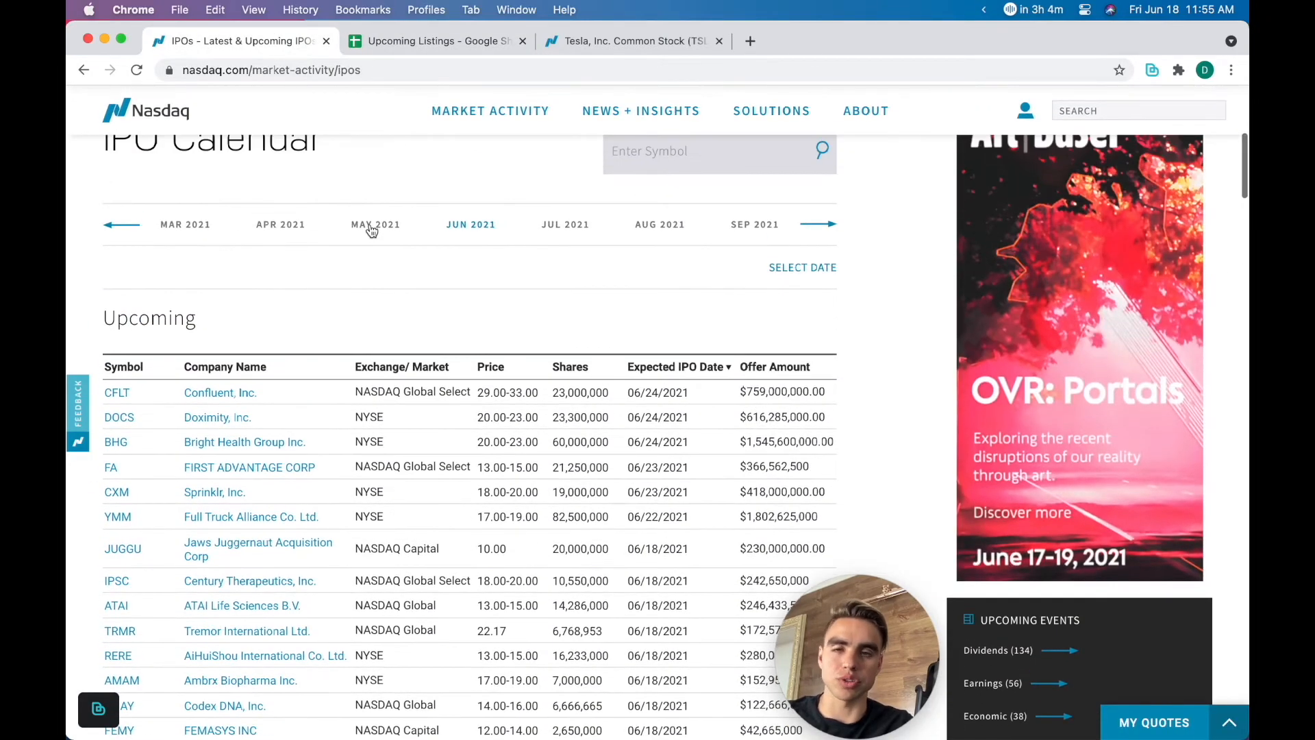
Step: Create a new Bardeen scraper model of the Individual Scraper kind on the Tesla stock page
{"action": "left_click", "coordinate": [579, 42]}
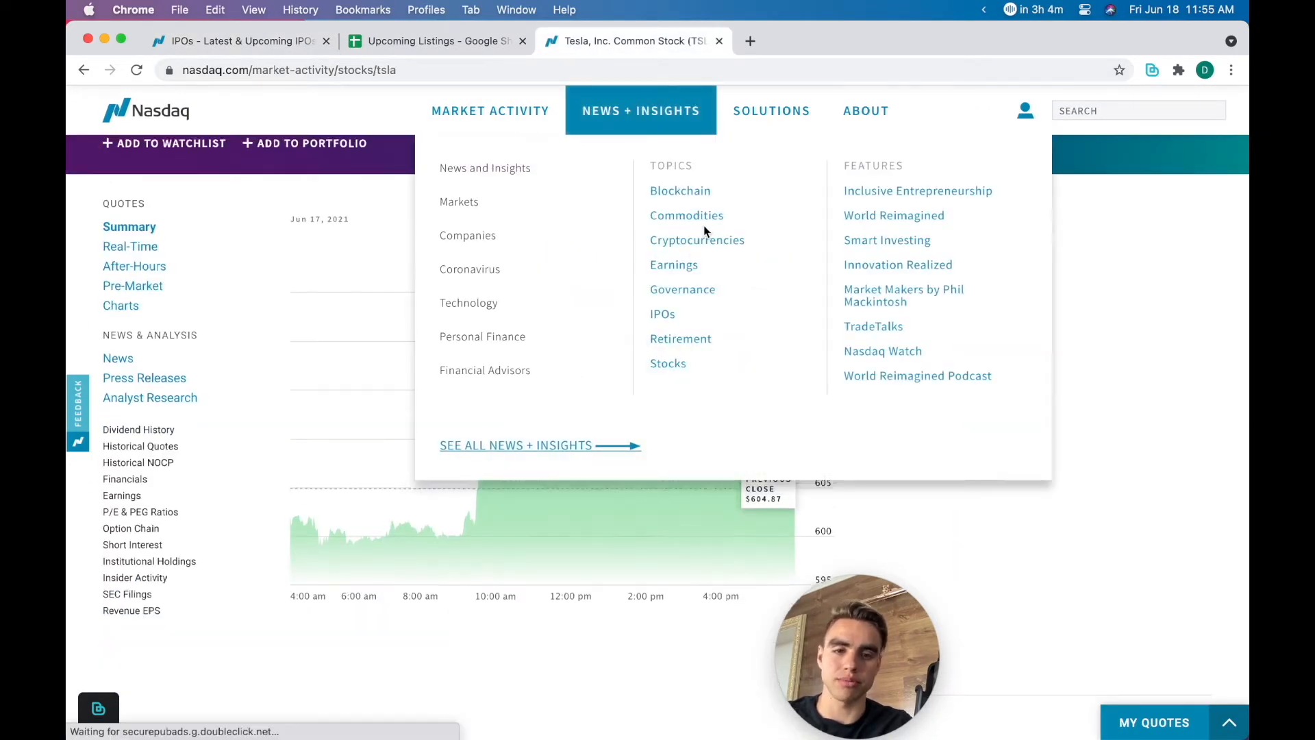
{"action": "scroll", "coordinate": [315, 267], "scroll_direction": "up", "scroll_amount": 4}
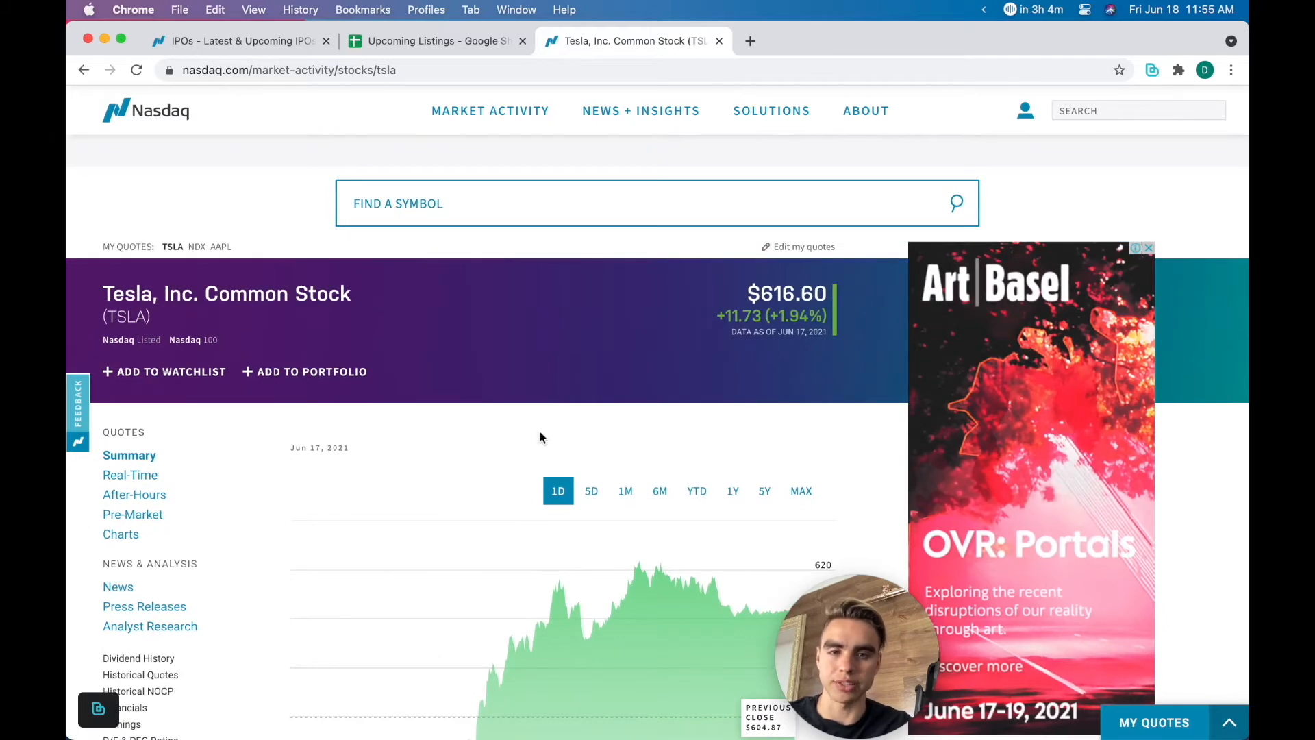
{"action": "scroll", "coordinate": [540, 437], "scroll_direction": "down", "scroll_amount": 2}
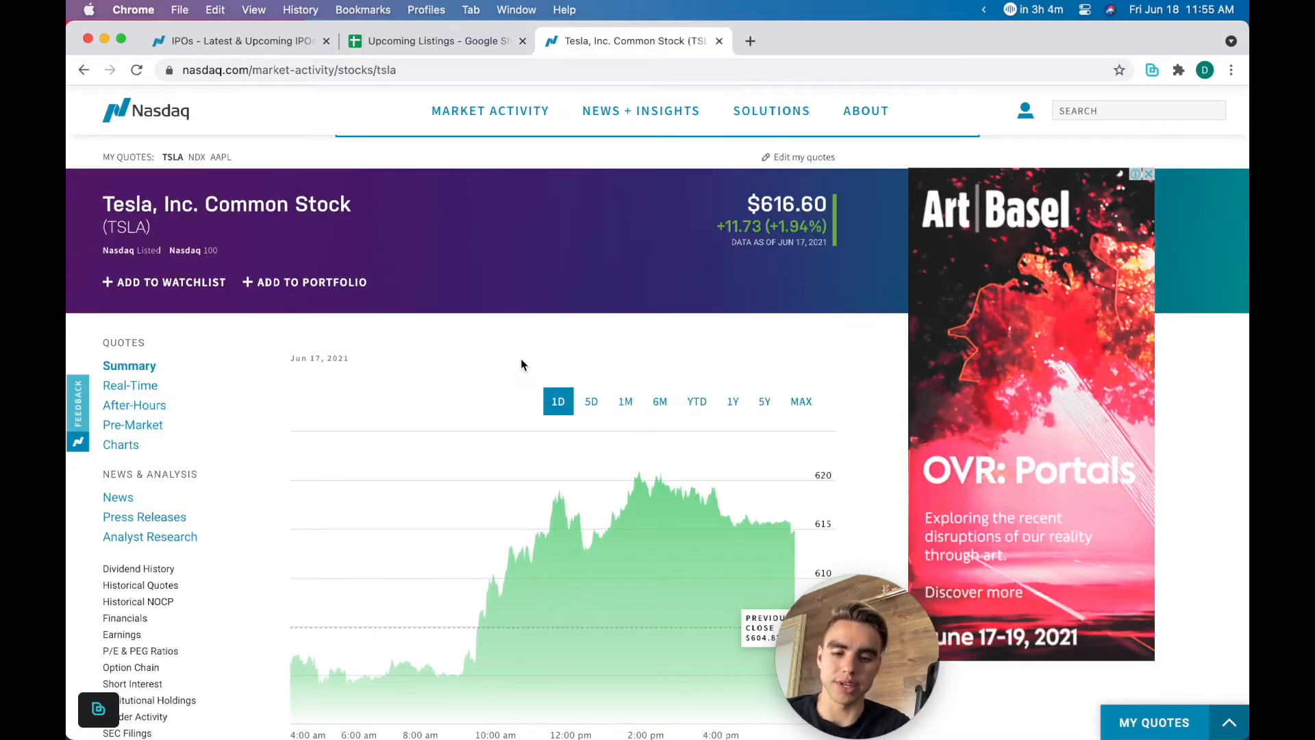
{"action": "key", "text": "alt+b"}
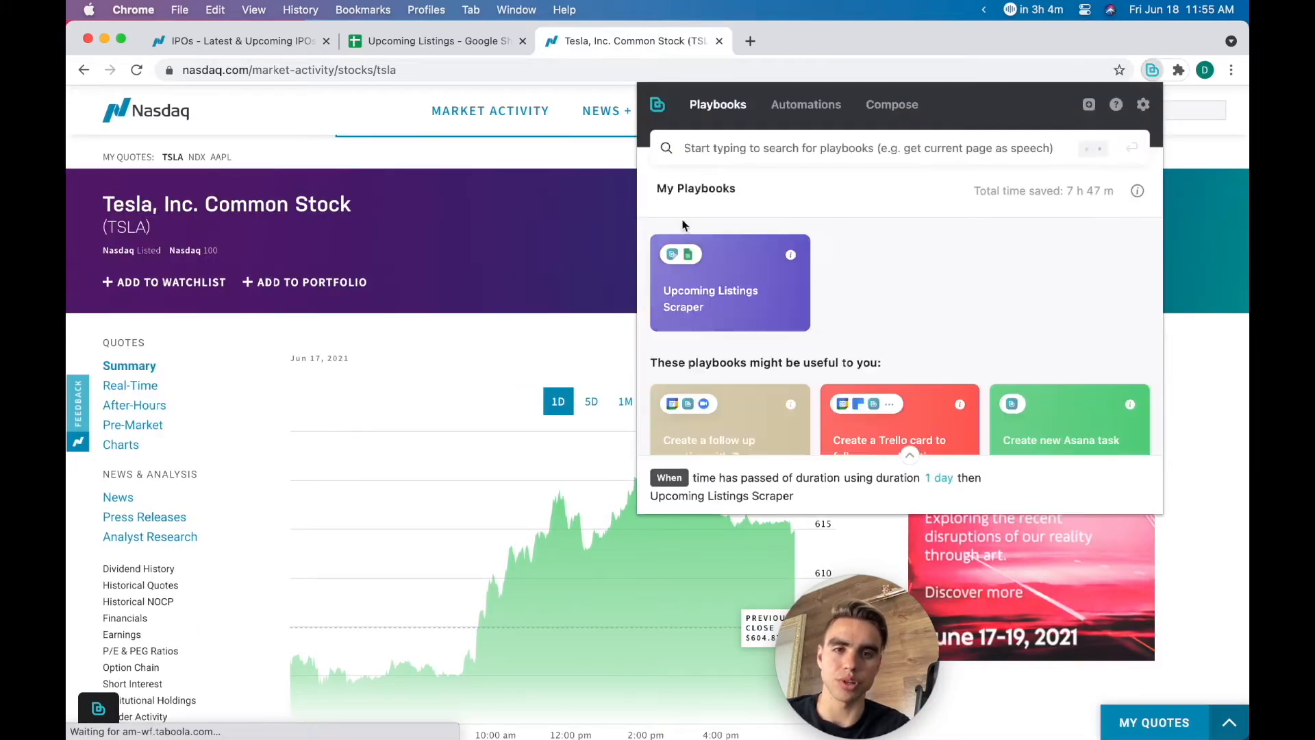
{"action": "left_click", "coordinate": [882, 112]}
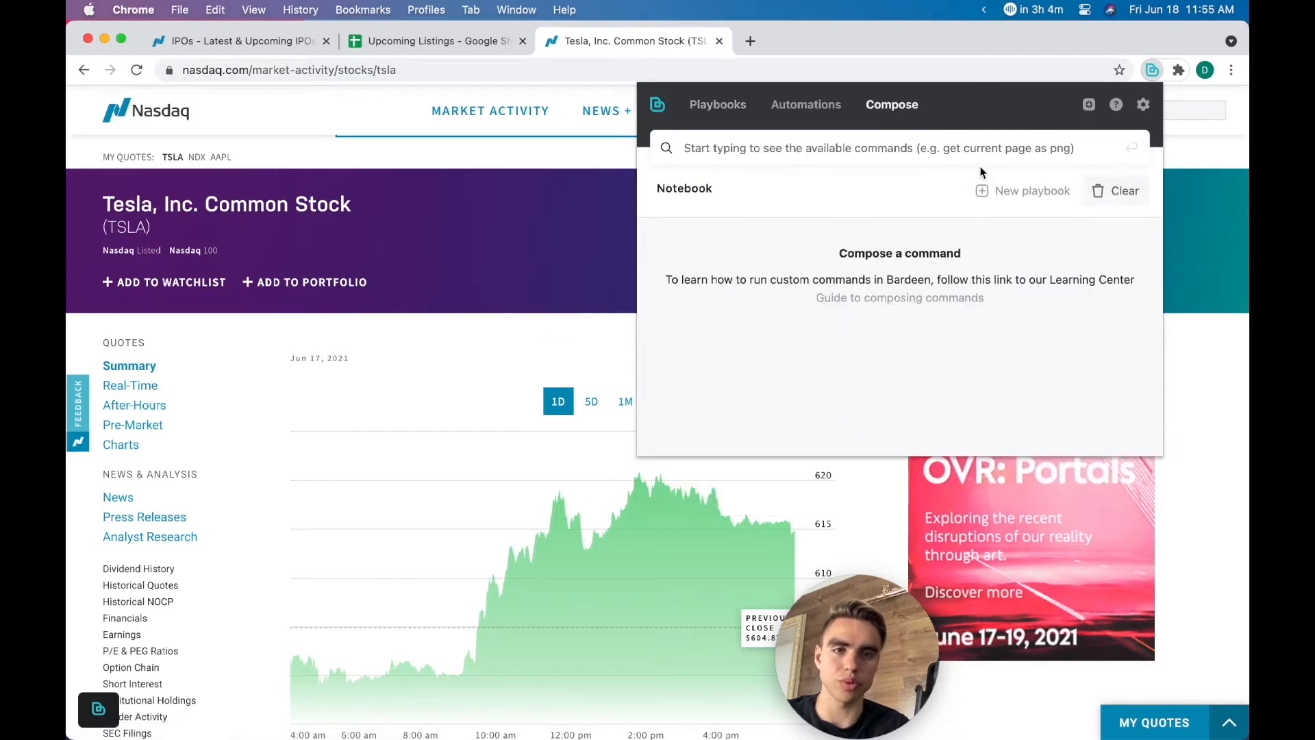
{"action": "left_click", "coordinate": [897, 148]}
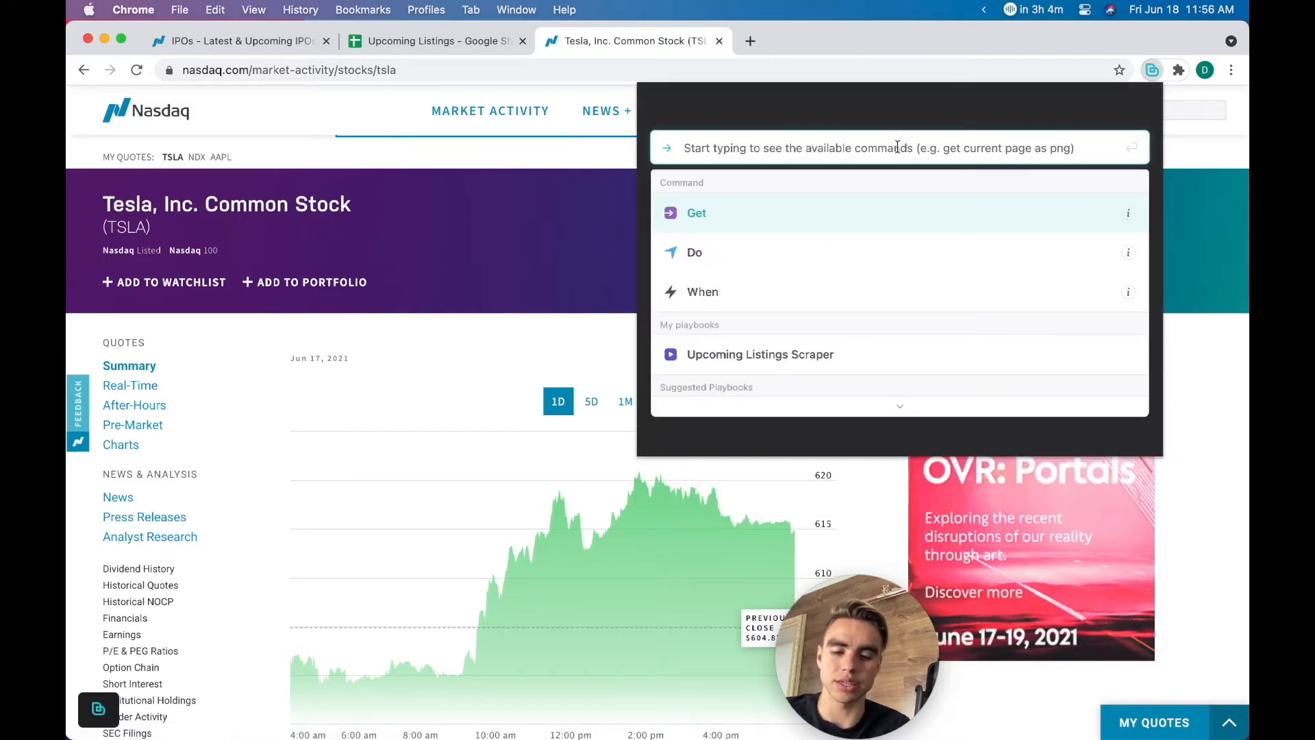
{"action": "type", "text": "new sc"}
{"action": "key", "text": "Return"}
{"action": "key", "text": "Return"}
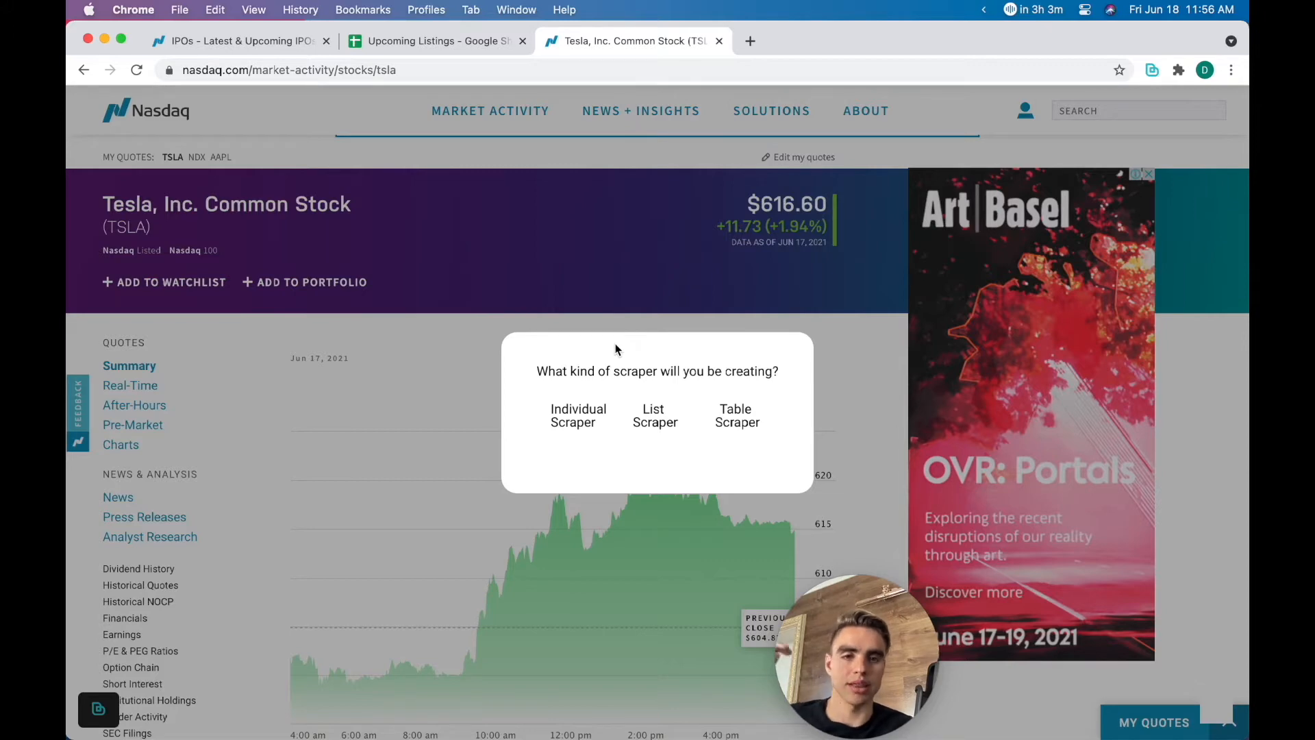
{"action": "left_click", "coordinate": [574, 416]}
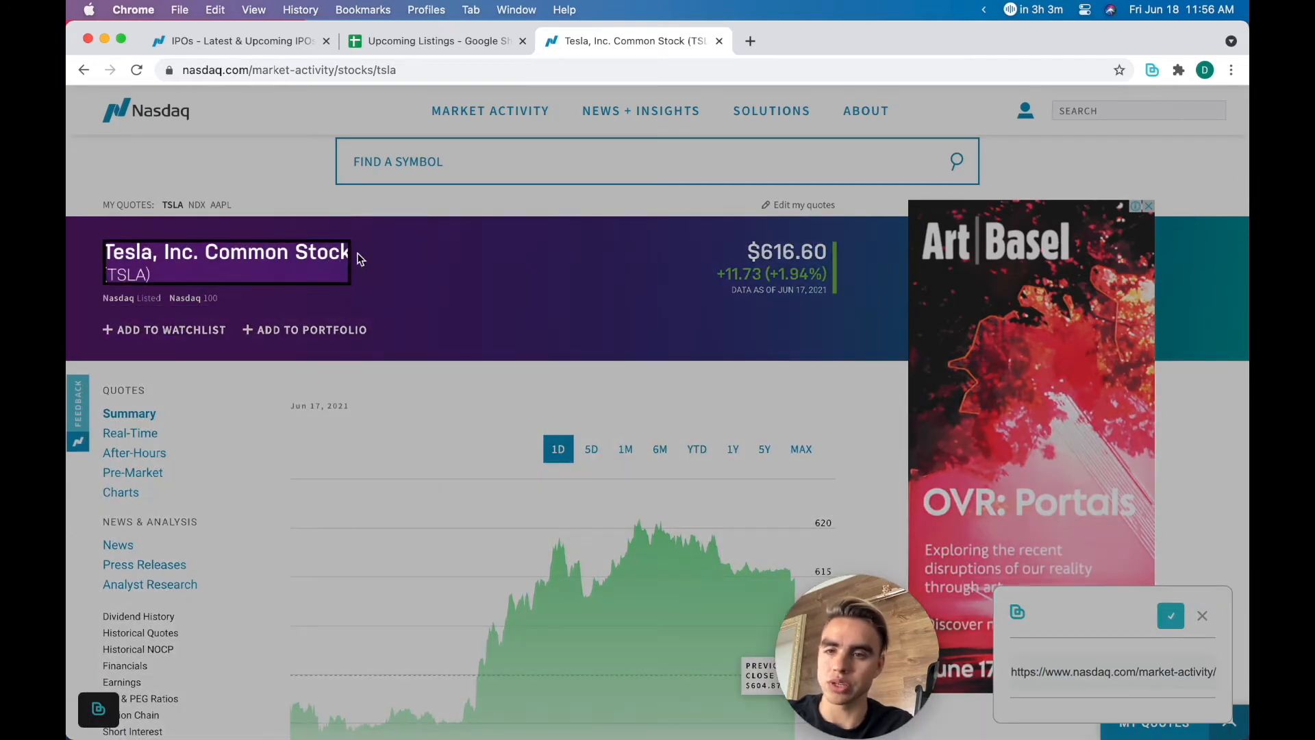
Step: Add text fields to the scraper named Ticker for the stock symbol and Price for the current share price
{"action": "left_click", "coordinate": [131, 276]}
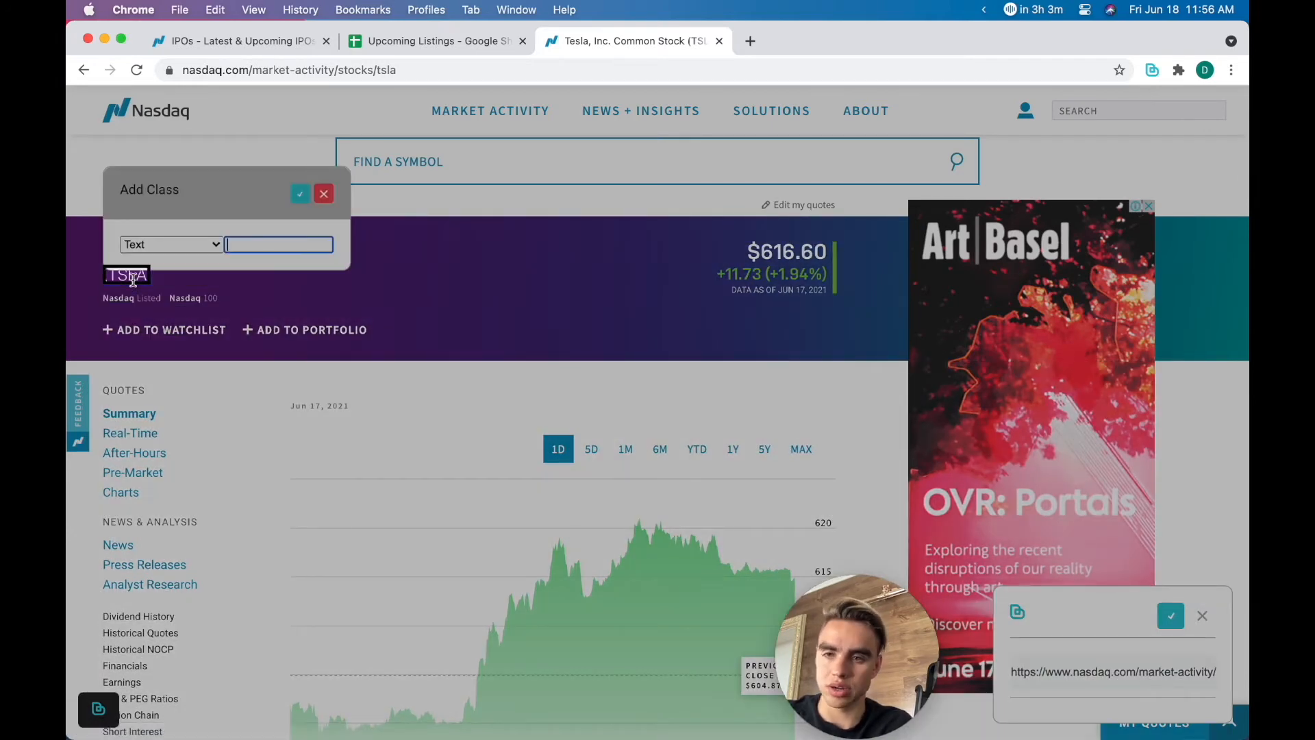
{"action": "type", "text": "Ticker"}
{"action": "left_click", "coordinate": [302, 195]}
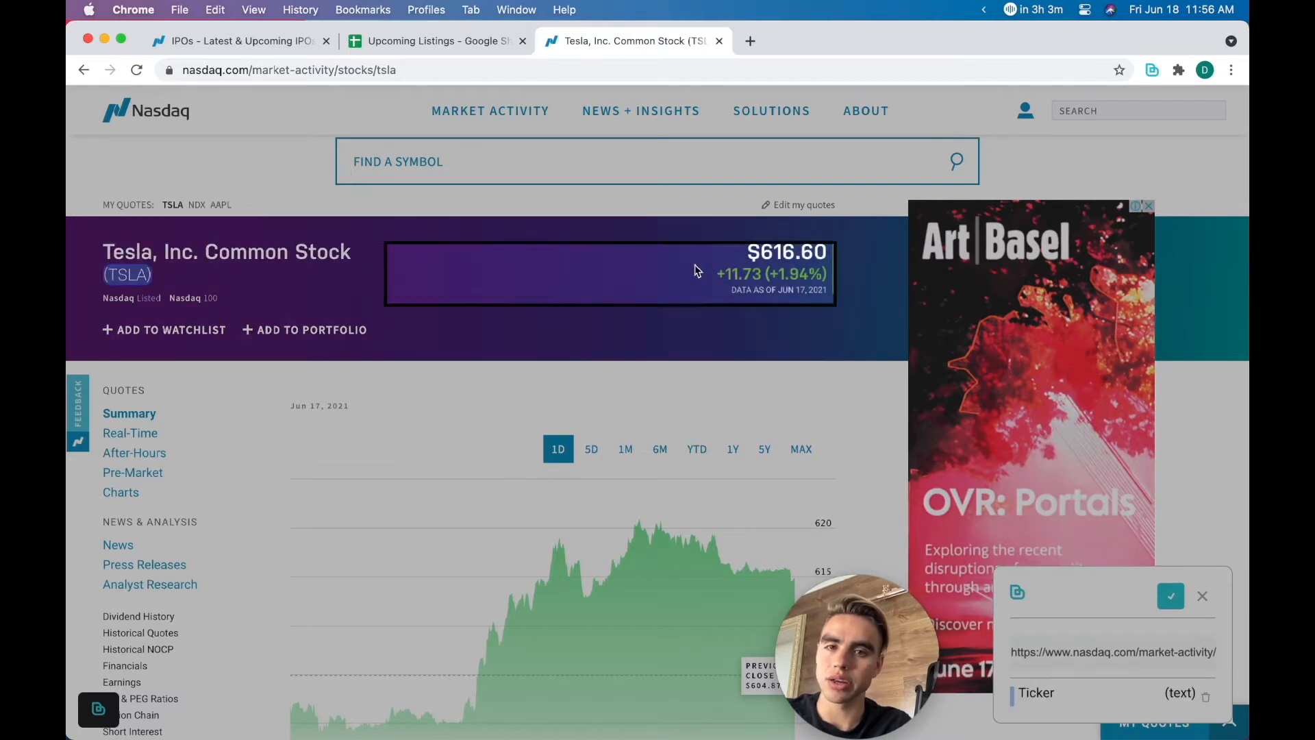
{"action": "left_click", "coordinate": [754, 254]}
{"action": "type", "text": "Price"}
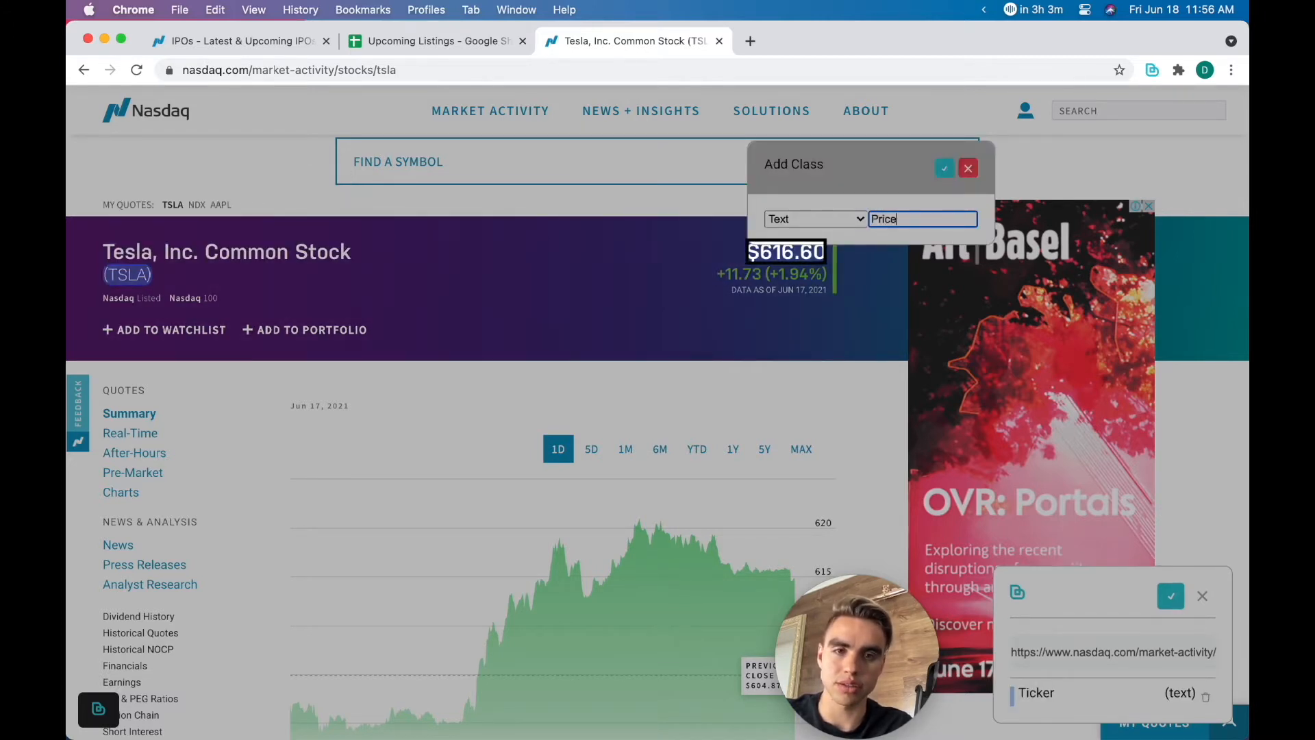
{"action": "left_click", "coordinate": [945, 168]}
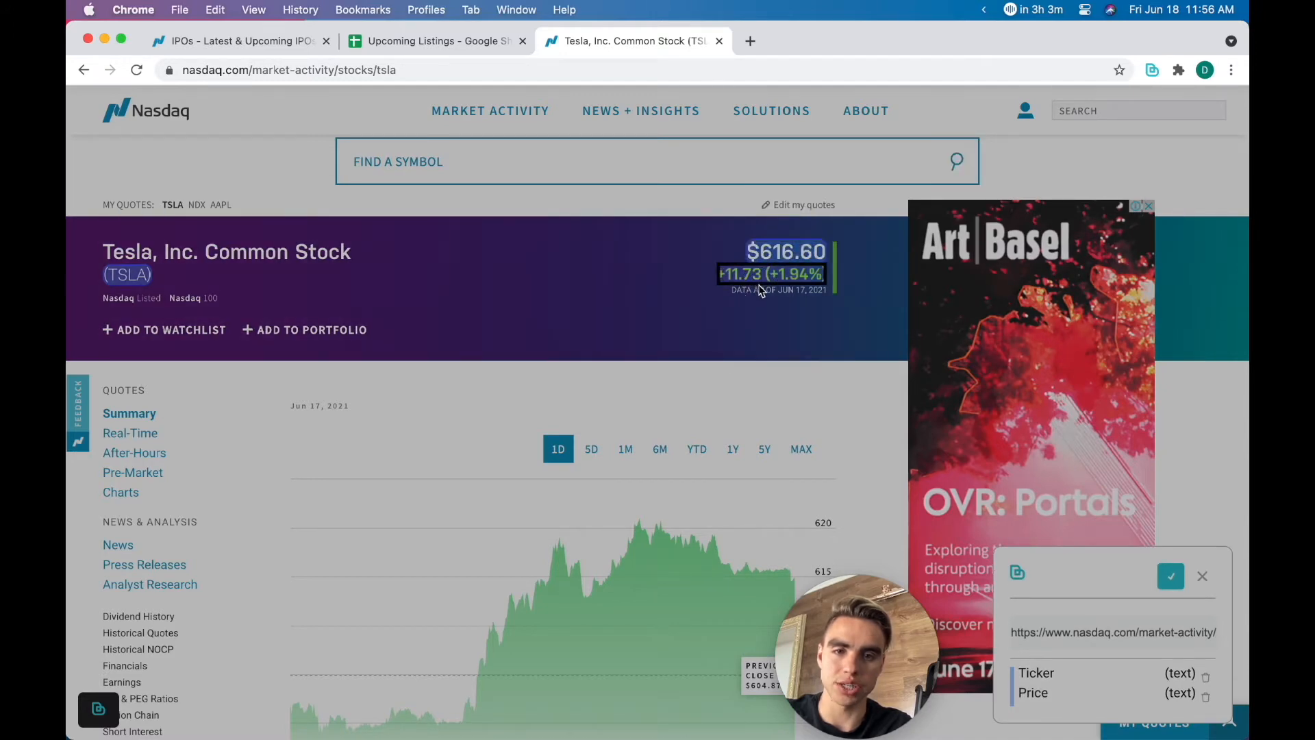
Step: Add text fields named Change for the price change and When Update for the data date below it
{"action": "left_click", "coordinate": [761, 291]}
{"action": "type", "text": "Chagn"}
{"action": "type", "text": "e"}
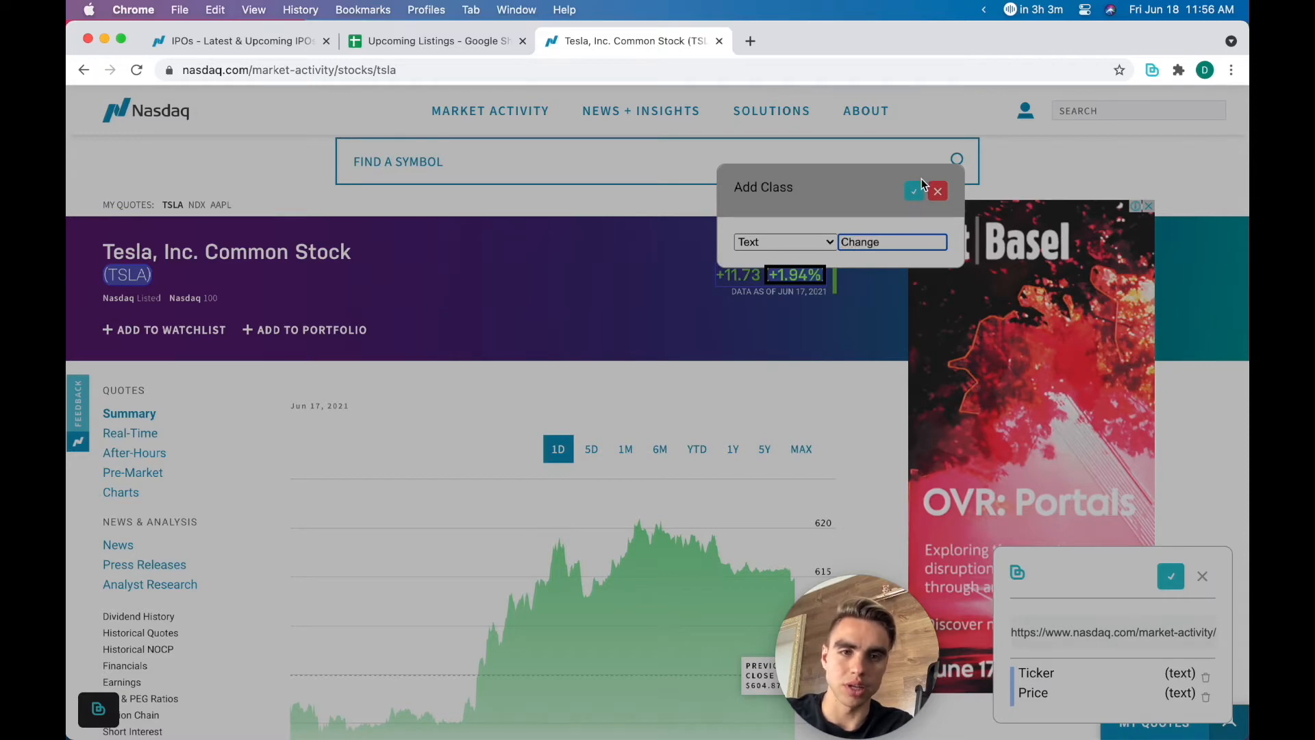
{"action": "left_click", "coordinate": [915, 190]}
{"action": "left_click", "coordinate": [758, 294]}
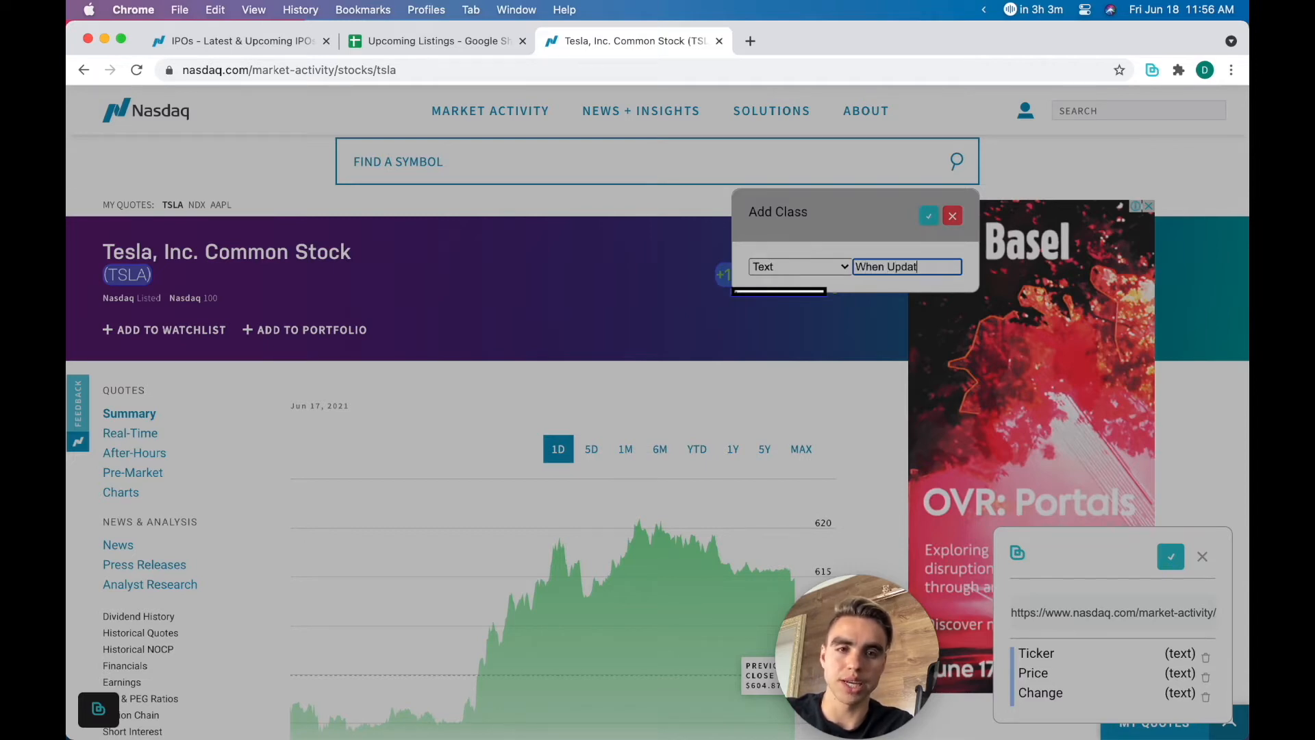
{"action": "left_click", "coordinate": [929, 215]}
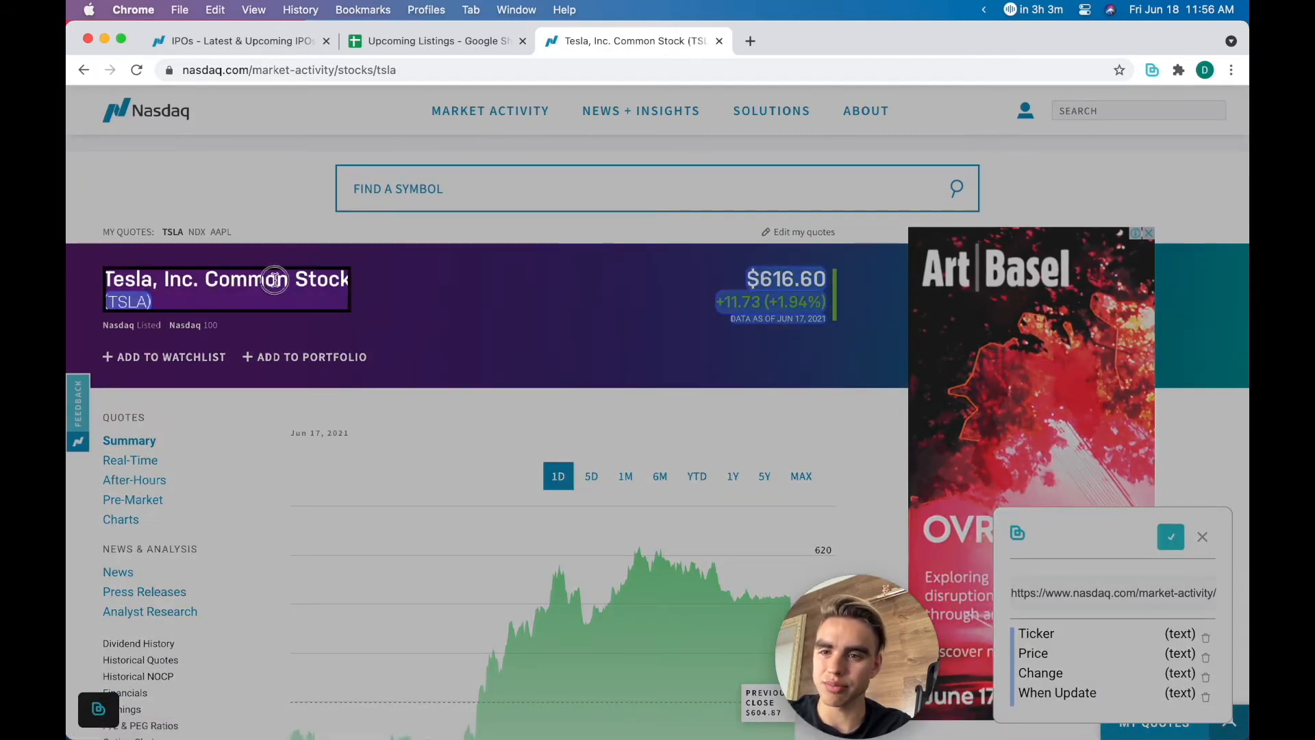
Step: Add text fields named Name for the company title and H/L for the Today's High/Low value in Key Data
{"action": "left_click", "coordinate": [274, 279]}
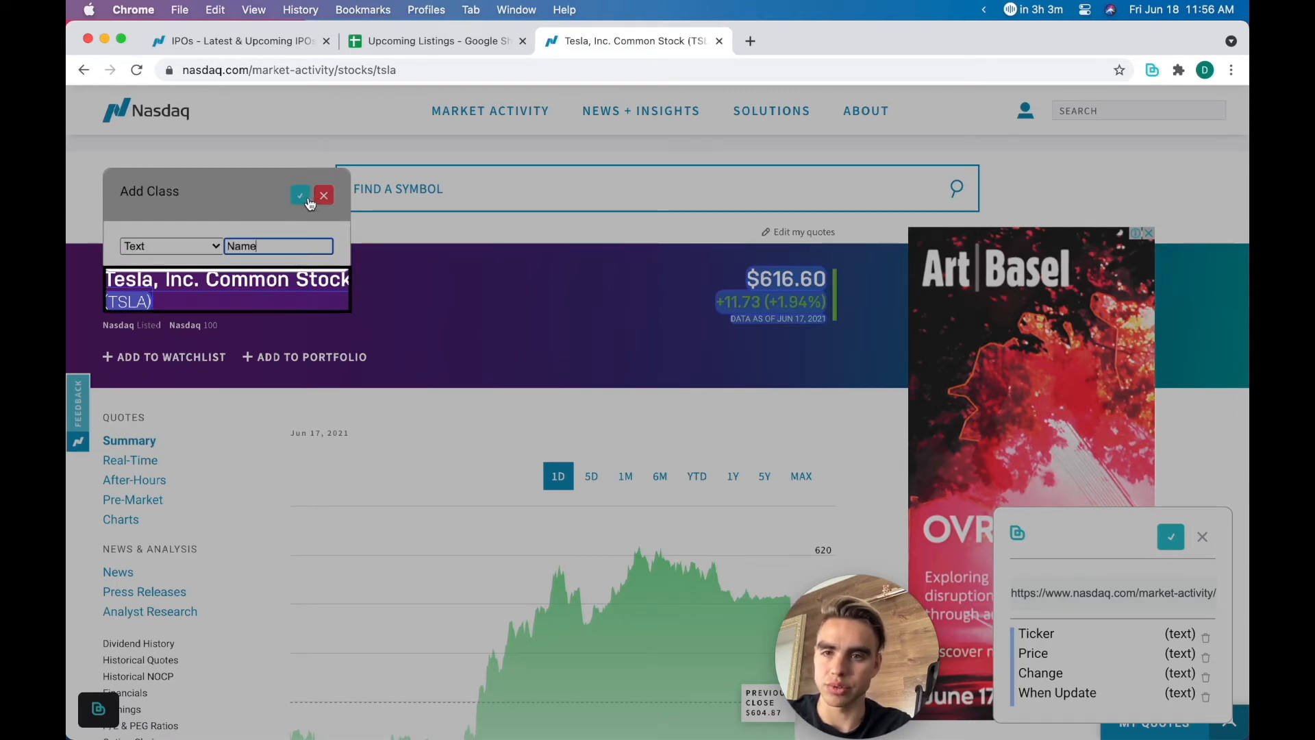
{"action": "left_click", "coordinate": [308, 199]}
{"action": "scroll", "coordinate": [511, 499], "scroll_direction": "down", "scroll_amount": 10}
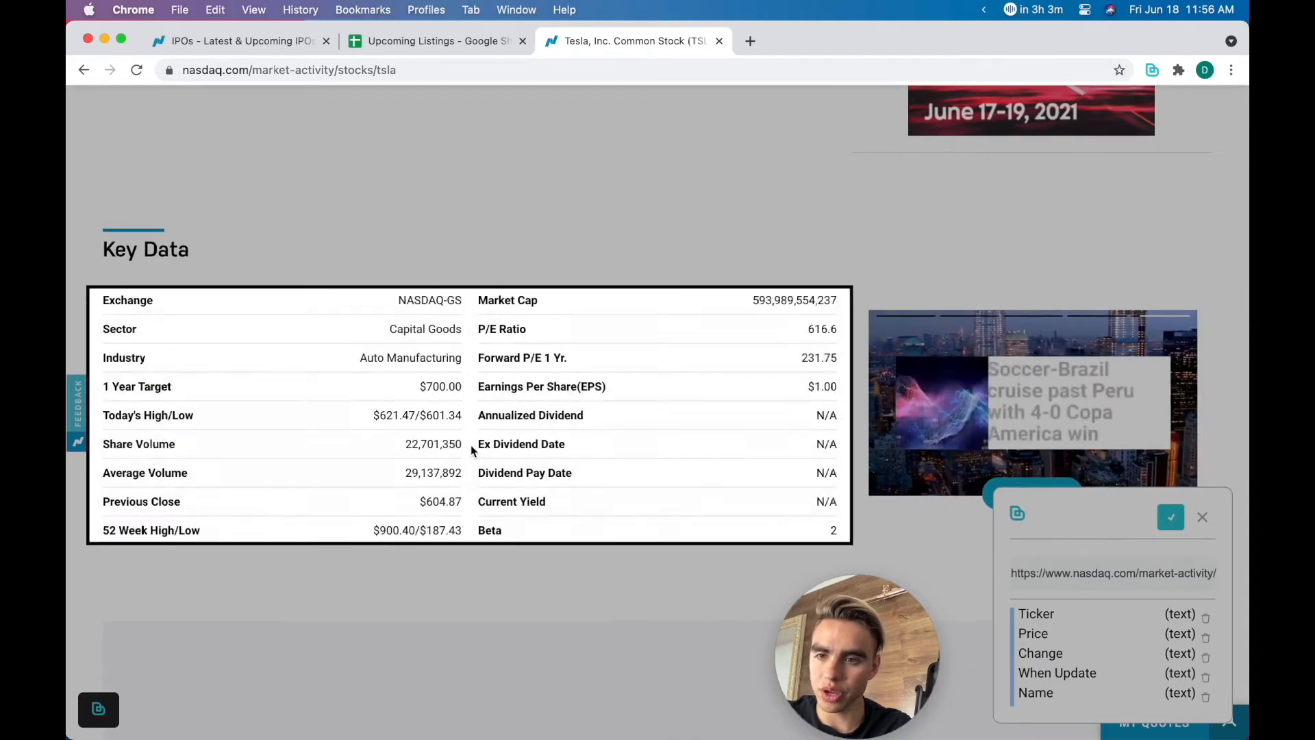
{"action": "scroll", "coordinate": [480, 438], "scroll_direction": "down", "scroll_amount": 1}
{"action": "left_click", "coordinate": [401, 396]}
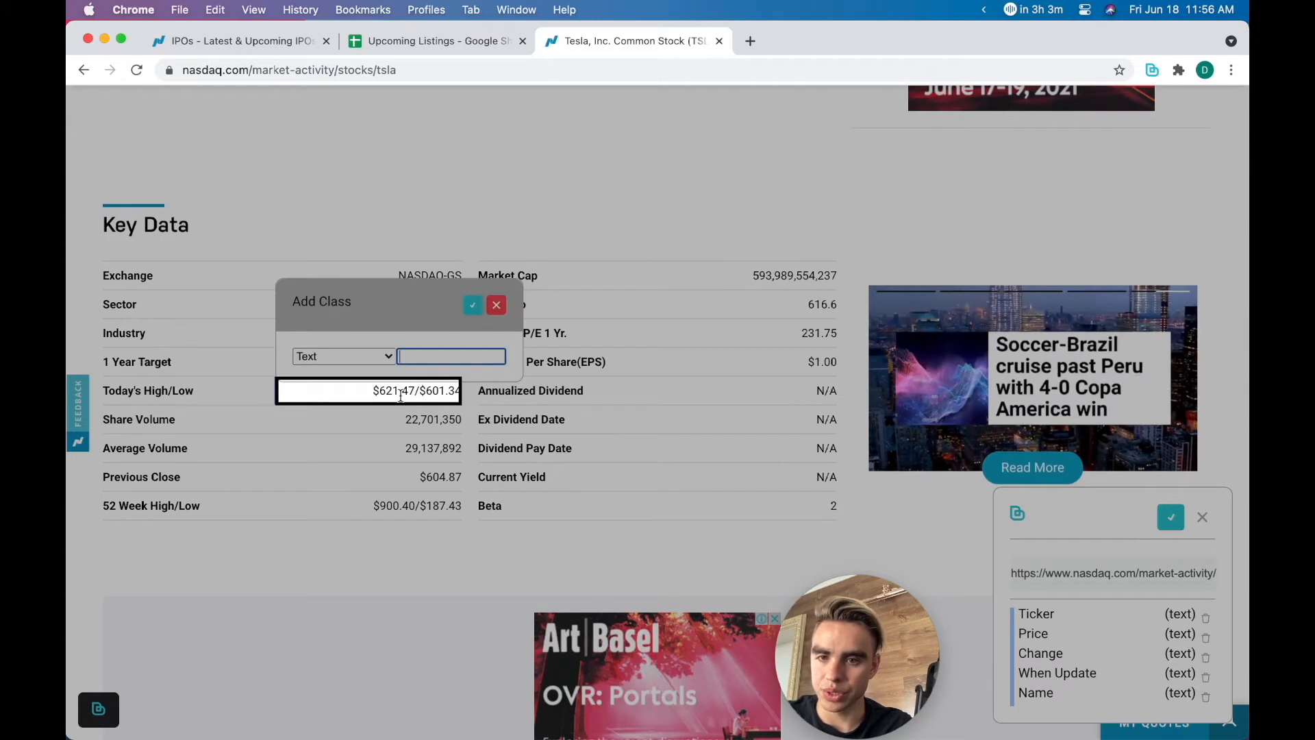
{"action": "type", "text": "H/L"}
{"action": "left_click", "coordinate": [473, 305]}
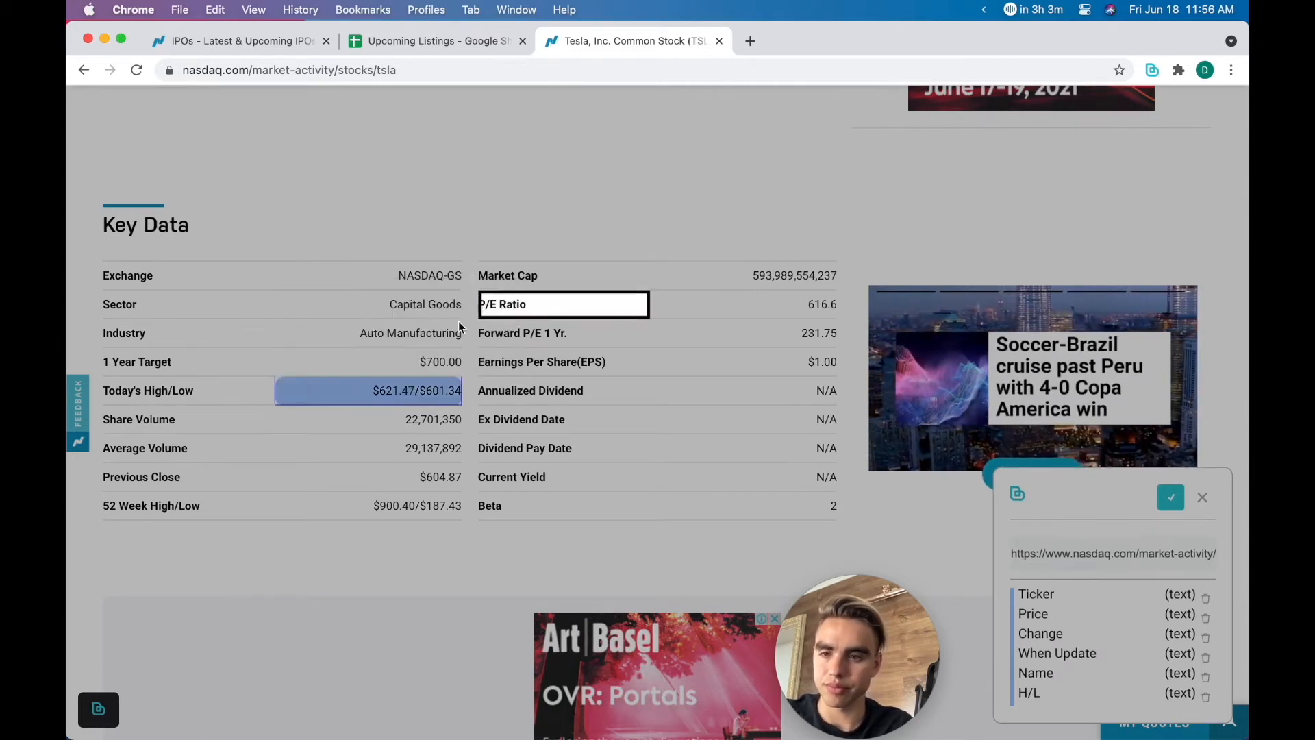
Step: Add text fields named Volume for the Average Volume value and Close for the Previous Close value
{"action": "left_click", "coordinate": [407, 446]}
{"action": "type", "text": "Bolu"}
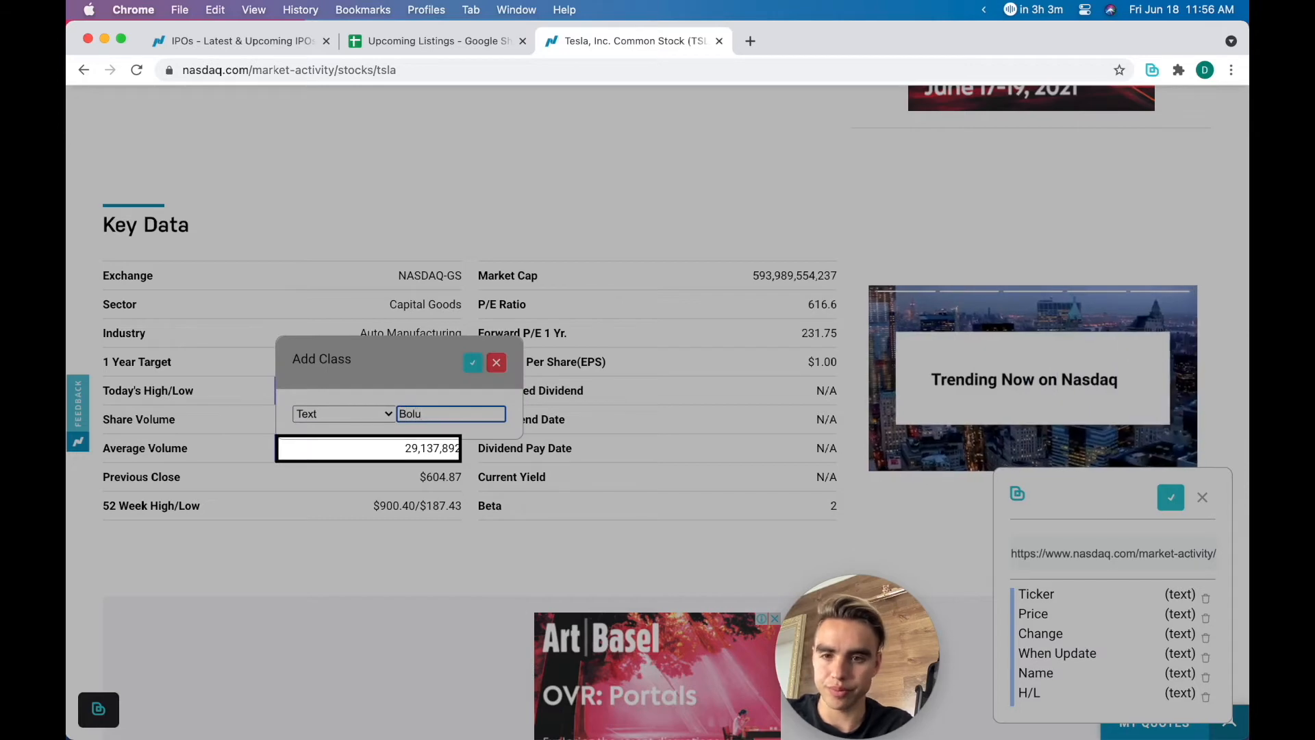
{"action": "type", "text": "me"}
{"action": "key", "text": "Return"}
{"action": "left_click", "coordinate": [407, 476]}
{"action": "type", "text": "Close"}
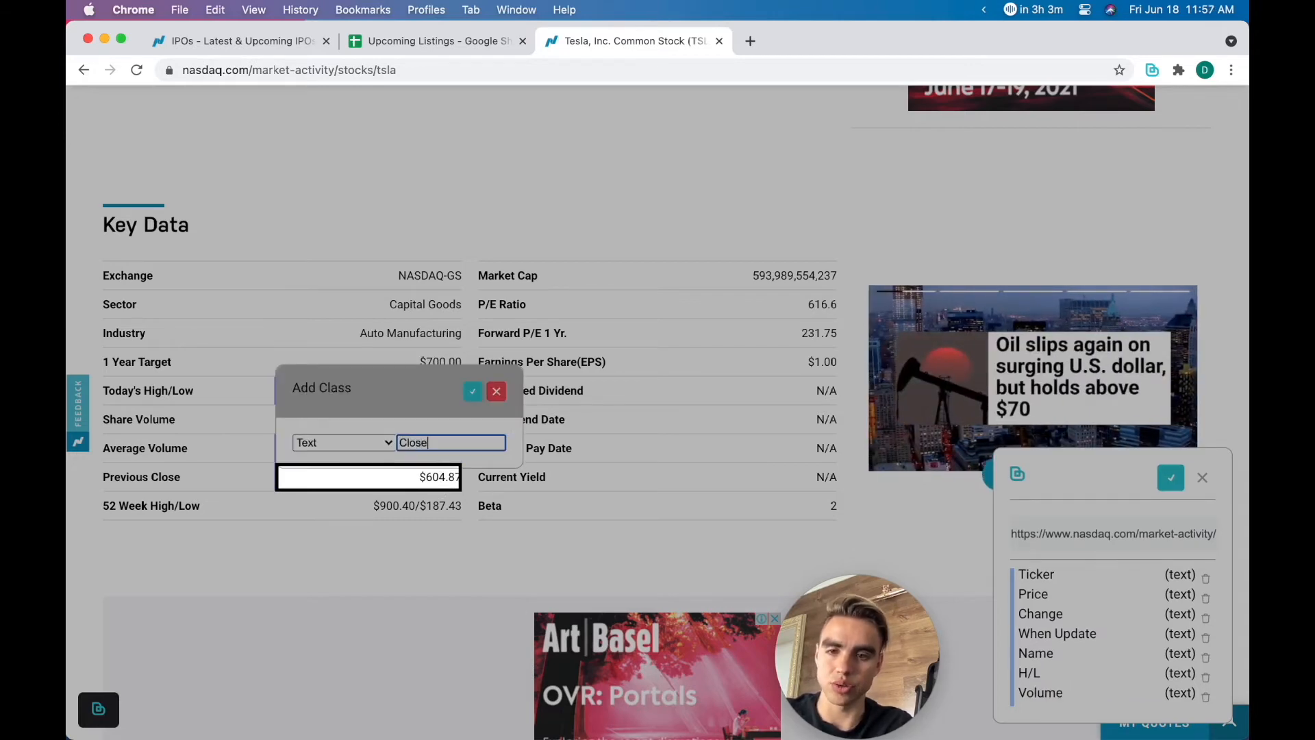
{"action": "key", "text": "Return"}
Step: Name the scraper model Company Scraper (Nasdaq) and save it
{"action": "scroll", "coordinate": [757, 391], "scroll_direction": "down", "scroll_amount": 3}
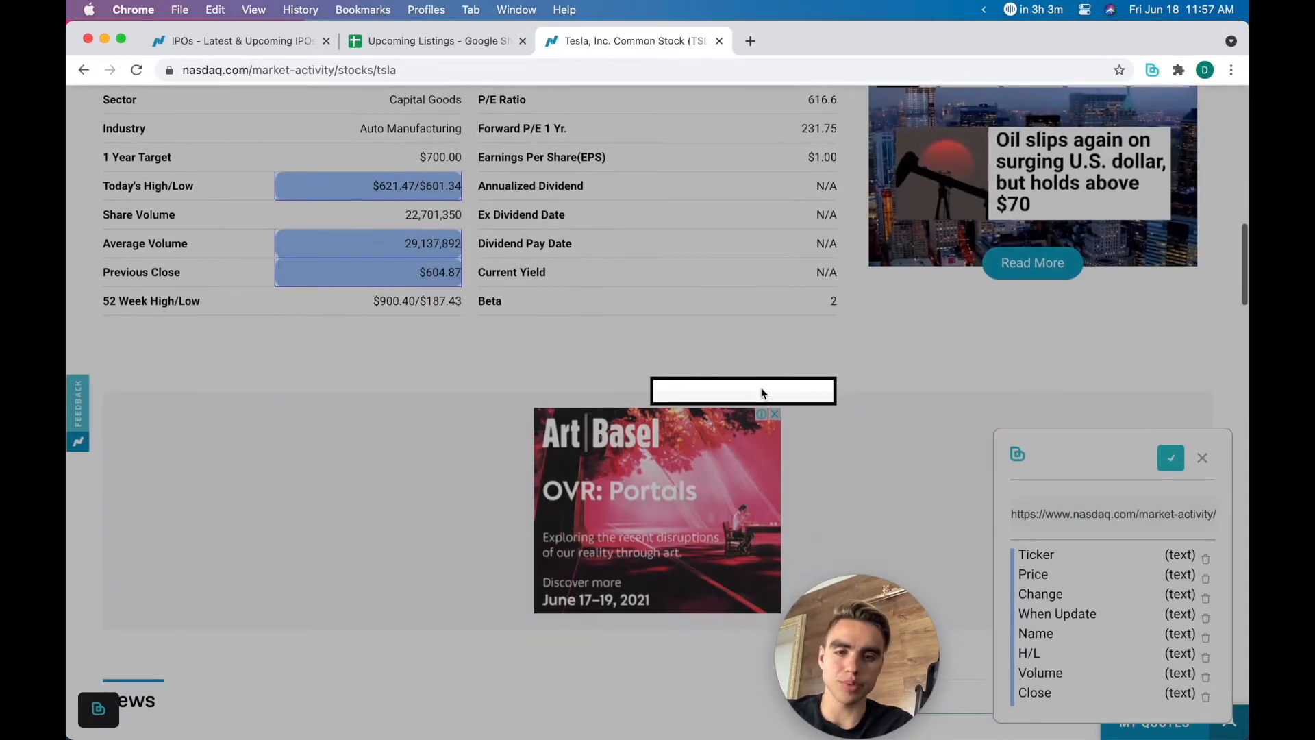
{"action": "scroll", "coordinate": [763, 392], "scroll_direction": "down", "scroll_amount": 5}
{"action": "scroll", "coordinate": [762, 392], "scroll_direction": "up", "scroll_amount": 5}
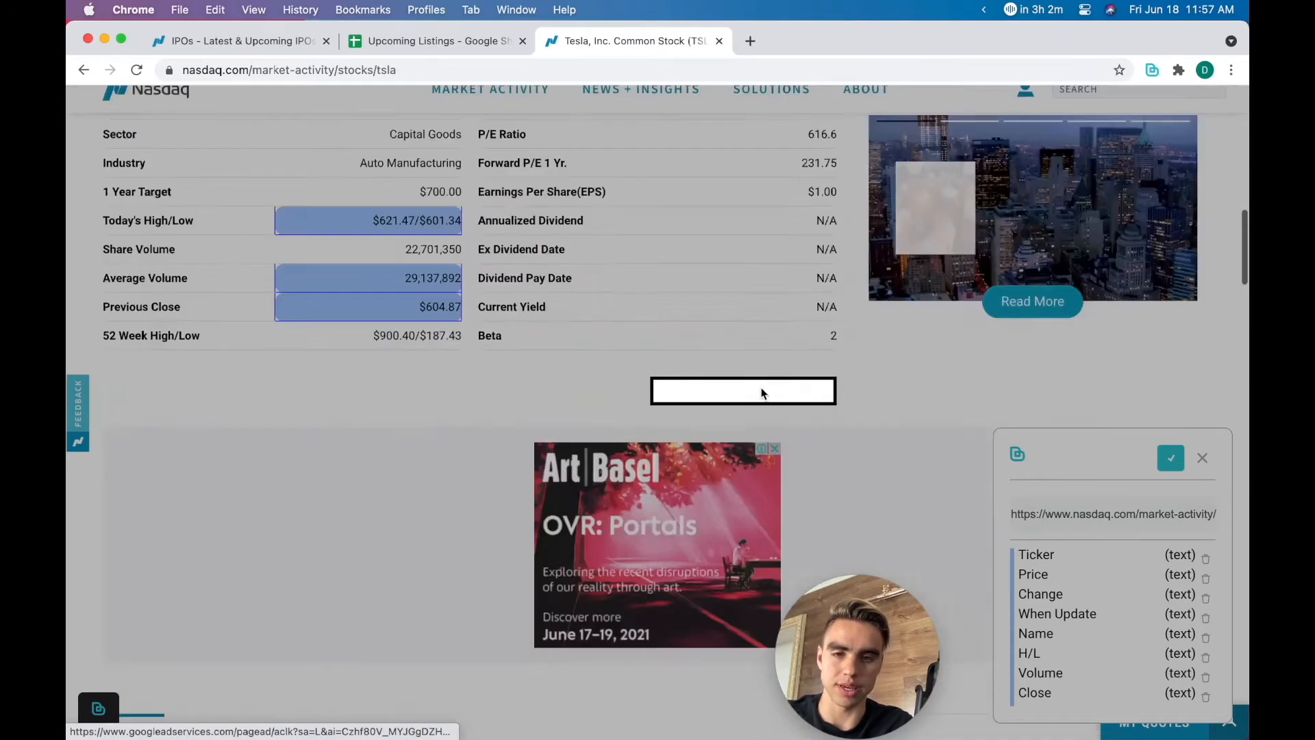
{"action": "scroll", "coordinate": [763, 393], "scroll_direction": "up", "scroll_amount": 4}
{"action": "scroll", "coordinate": [763, 392], "scroll_direction": "down", "scroll_amount": 2}
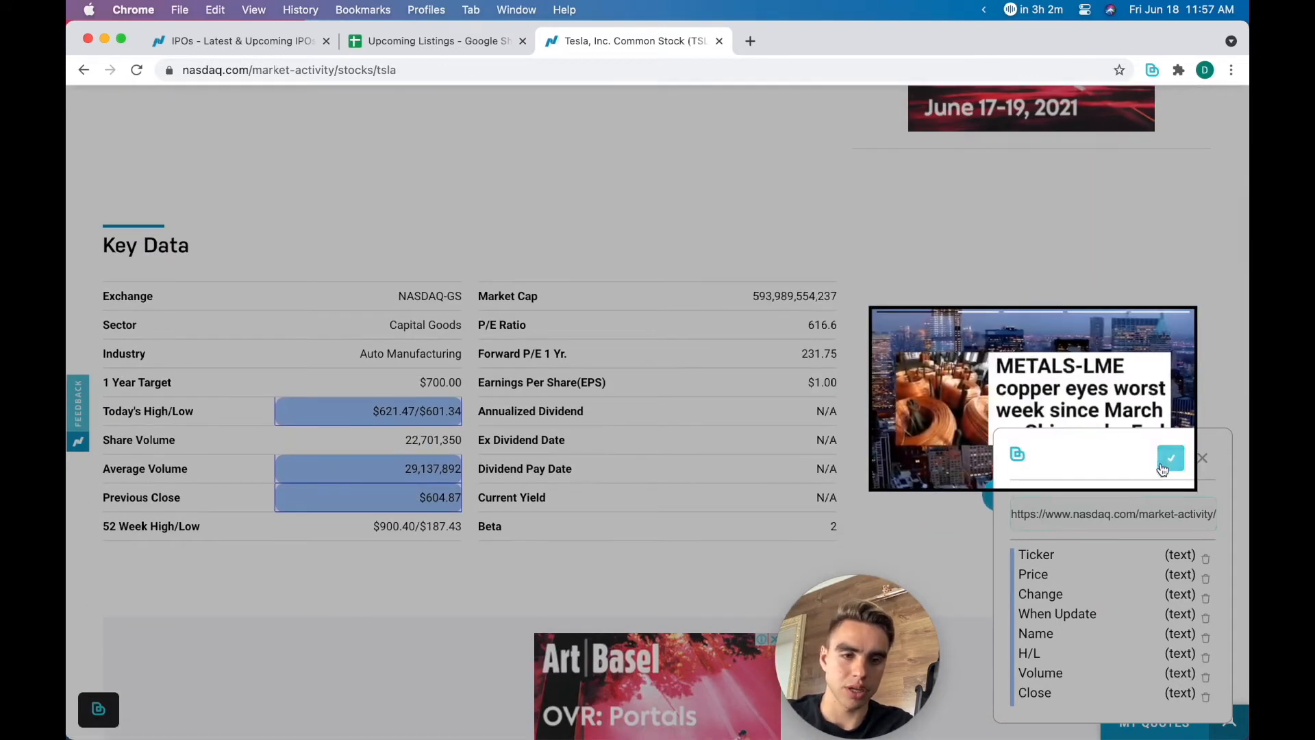
{"action": "triple_click", "coordinate": [1144, 515]}
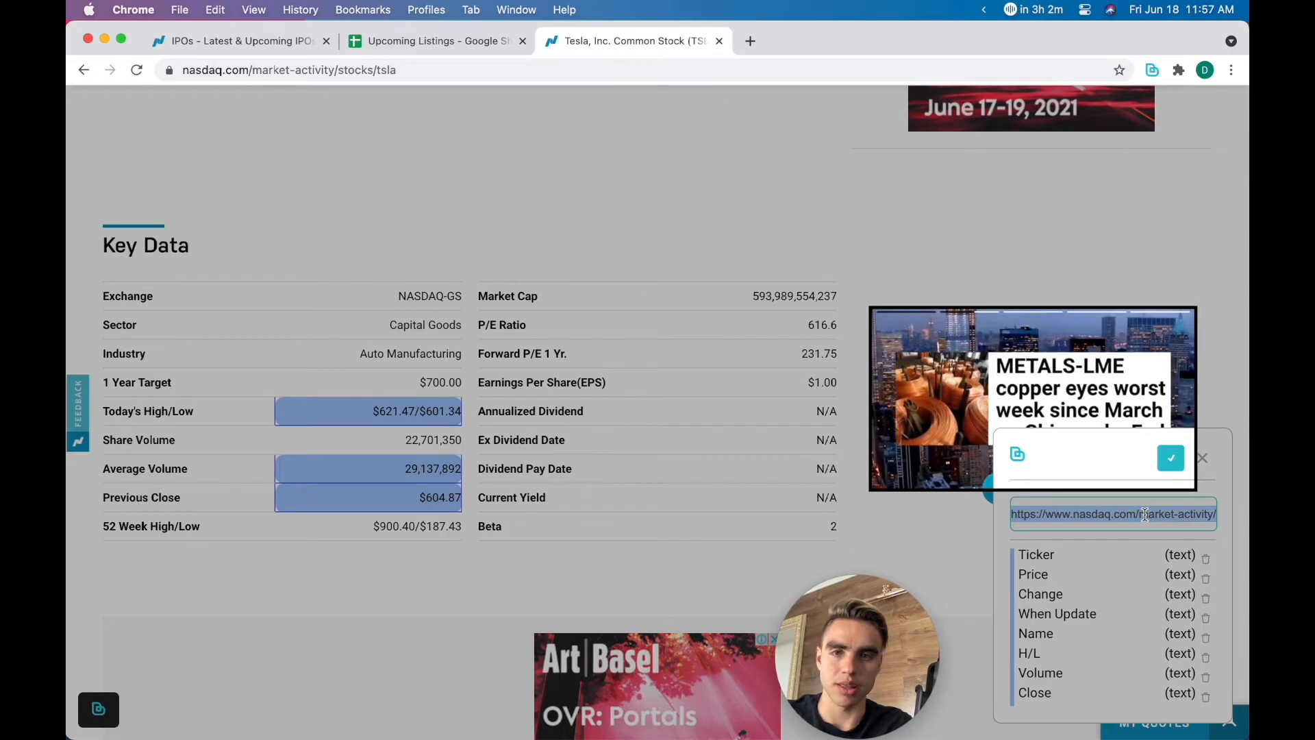
{"action": "type", "text": "Company Scraper (Na"}
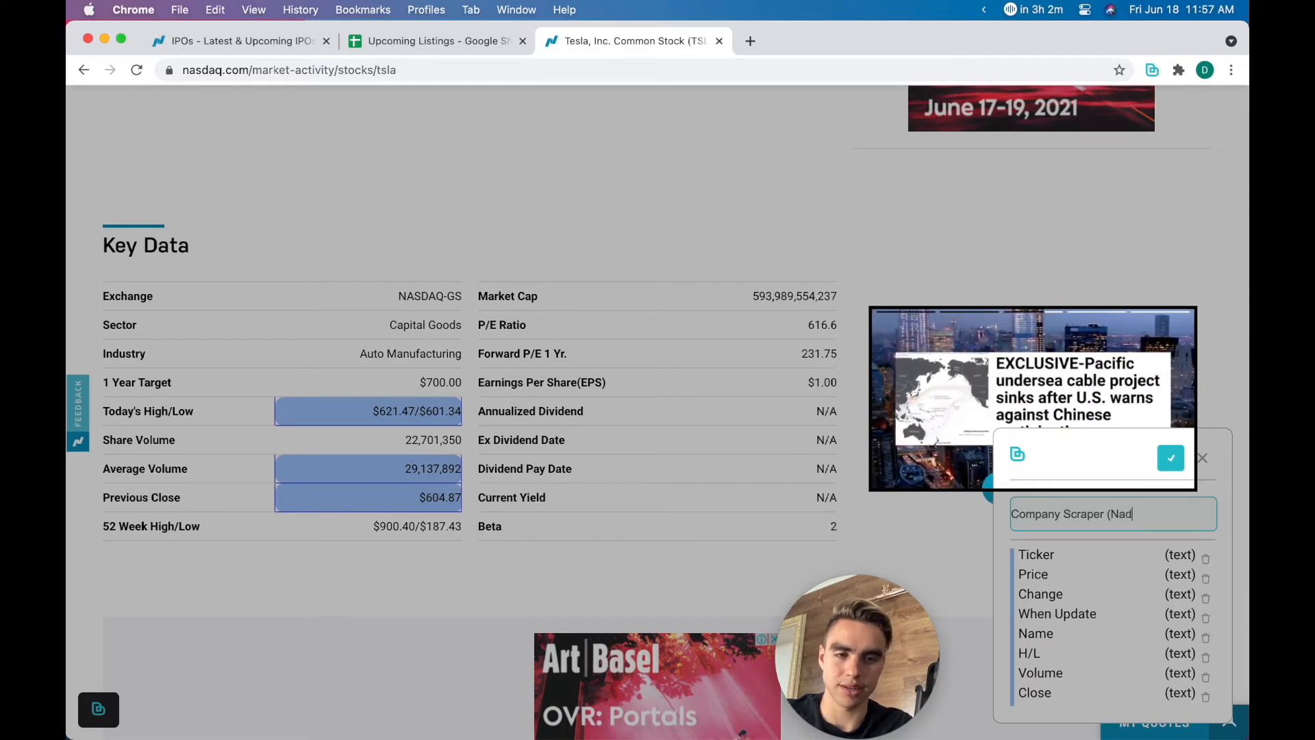
{"action": "type", "text": "sdaq)"}
{"action": "left_click", "coordinate": [1167, 462]}
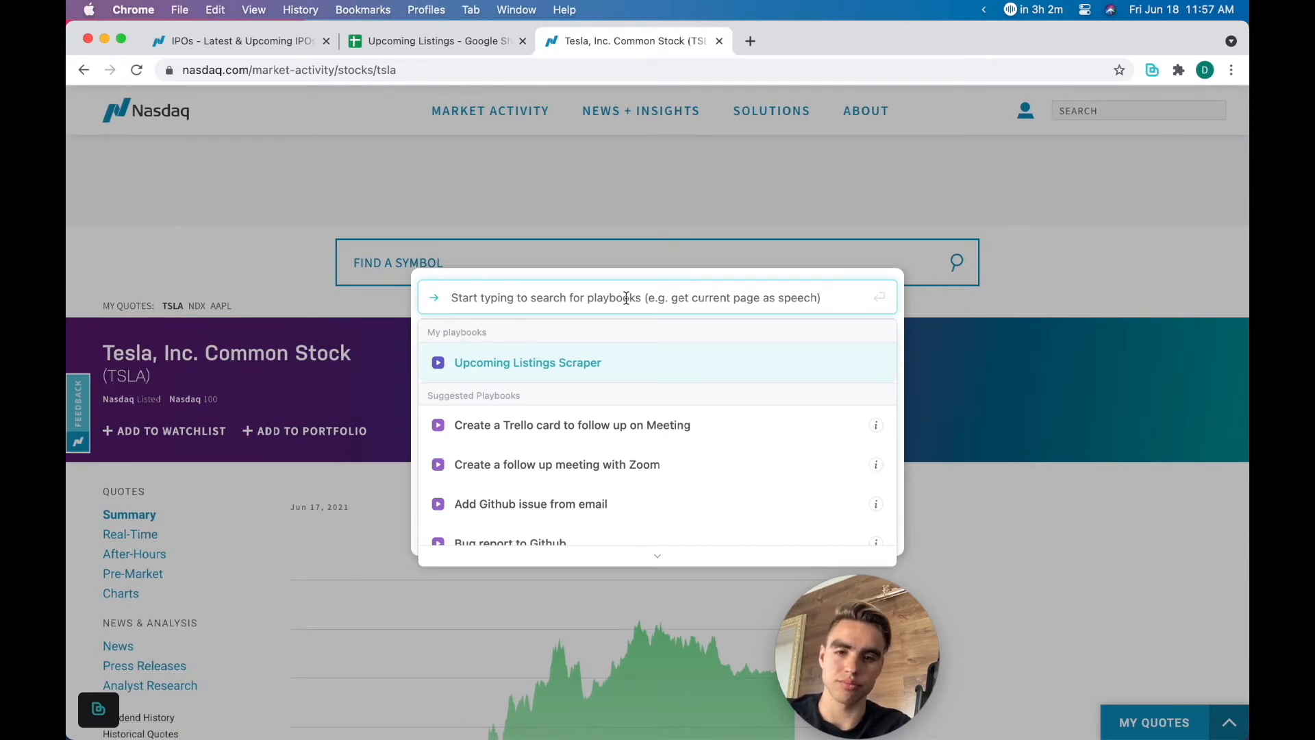
Step: Get data with the Company Scraper (Nasdaq) model on the Tesla stock page and look through the resulting record
{"action": "type", "text": "get data"}
{"action": "key", "text": "Return"}
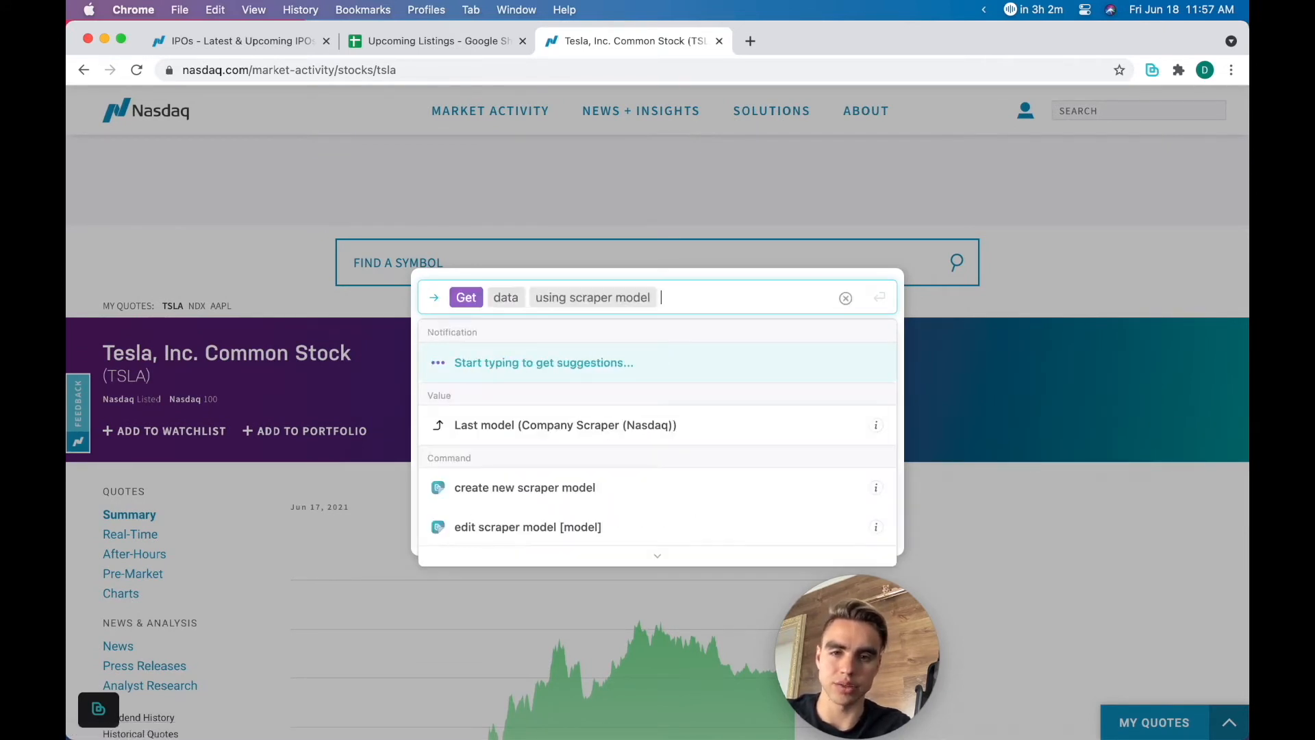
{"action": "type", "text": "company scra"}
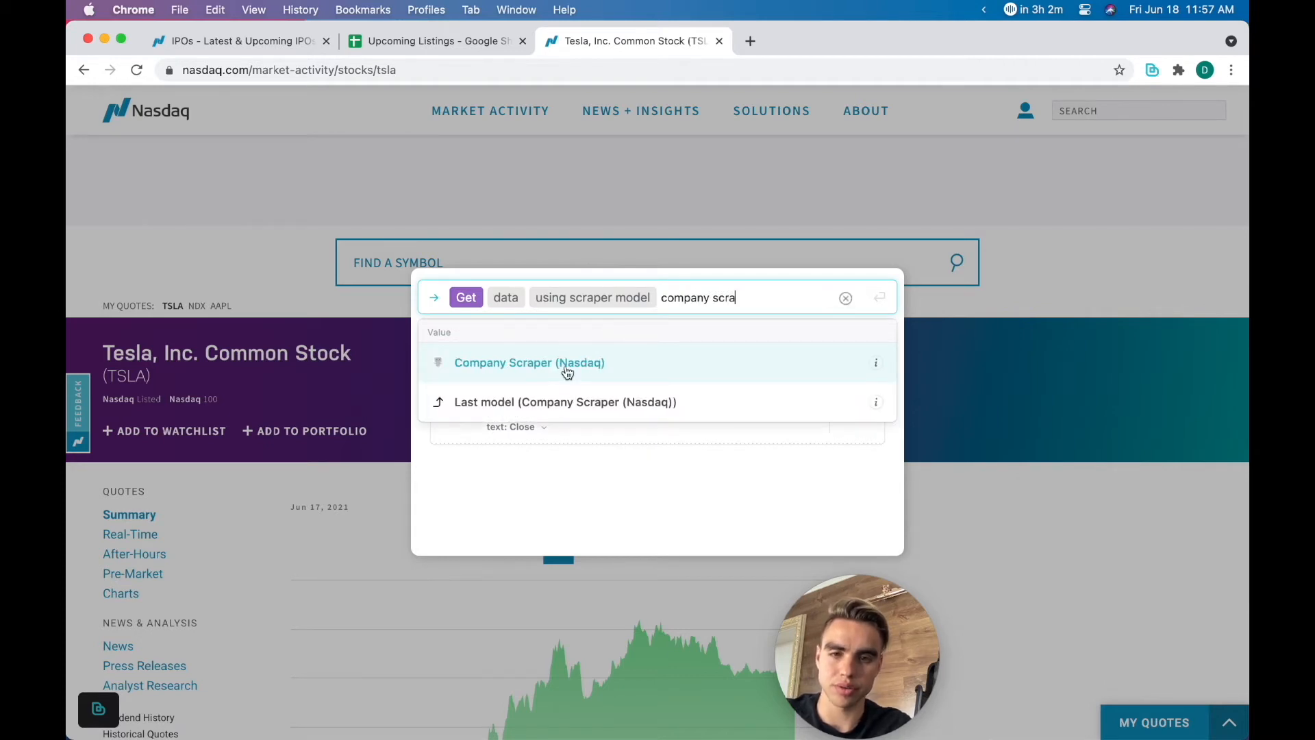
{"action": "left_click", "coordinate": [625, 367]}
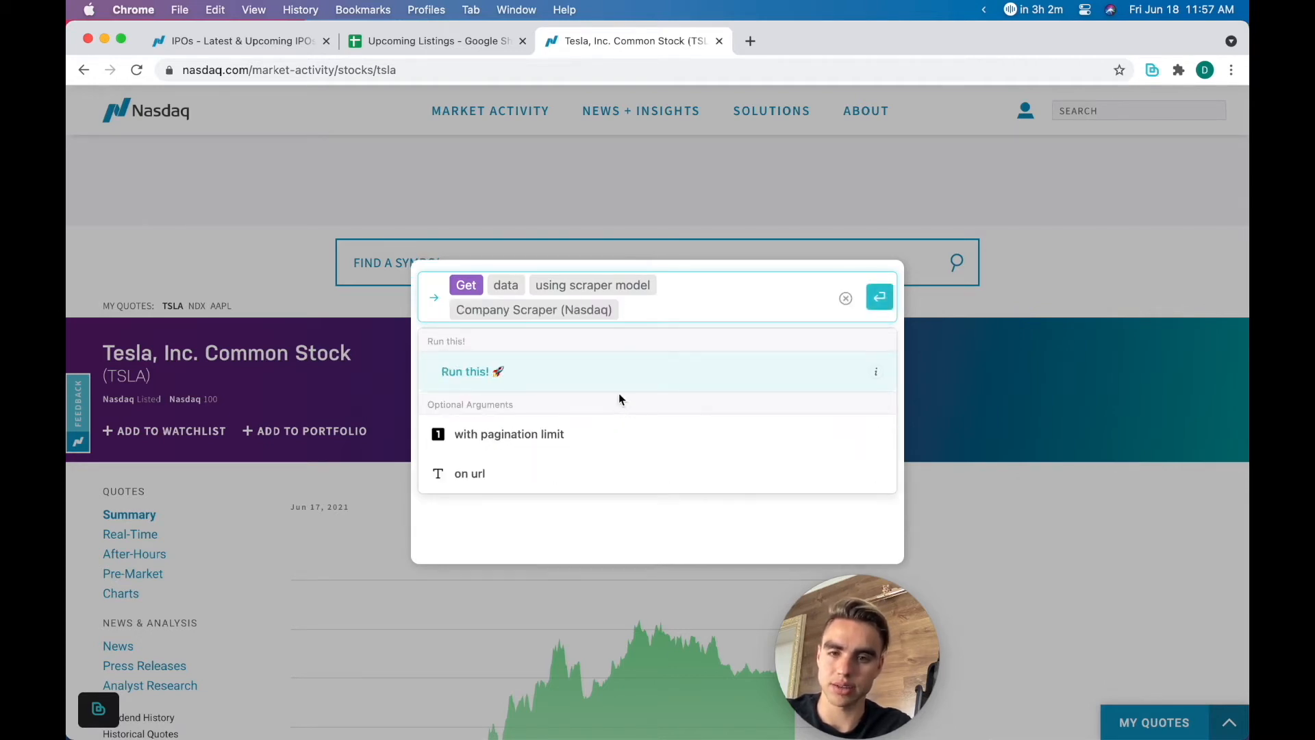
{"action": "left_click", "coordinate": [606, 375]}
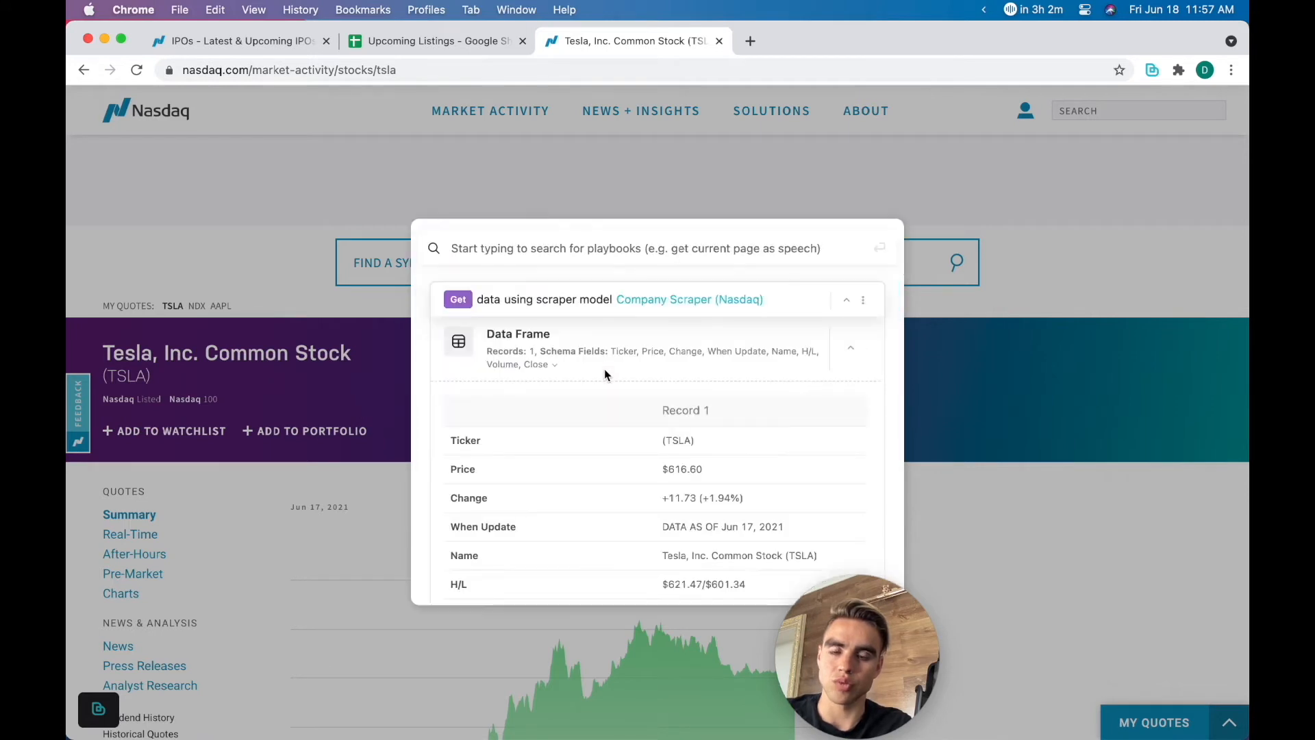
{"action": "scroll", "coordinate": [685, 451], "scroll_direction": "down", "scroll_amount": 2}
{"action": "scroll", "coordinate": [685, 451], "scroll_direction": "up", "scroll_amount": 2}
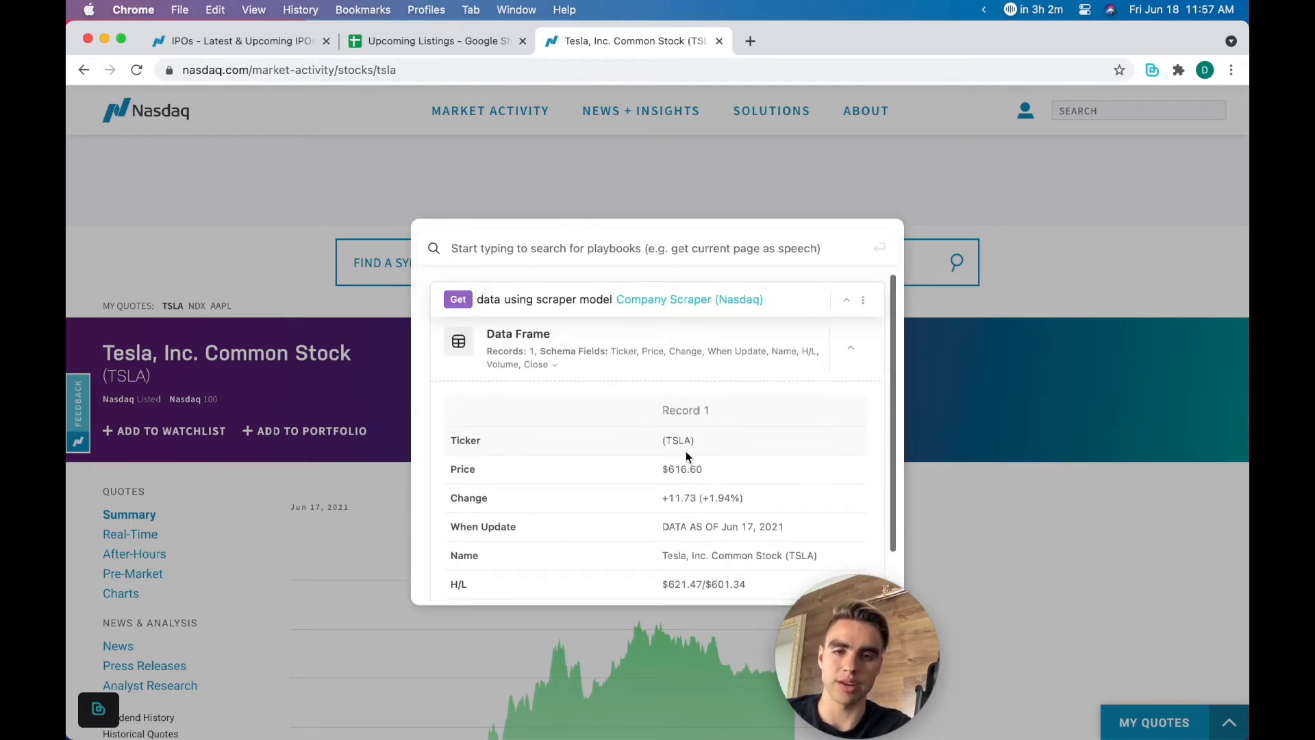
Step: Run the command that creates a new Google Sheet with the name Nasdaq Companies
{"action": "left_click", "coordinate": [588, 250]}
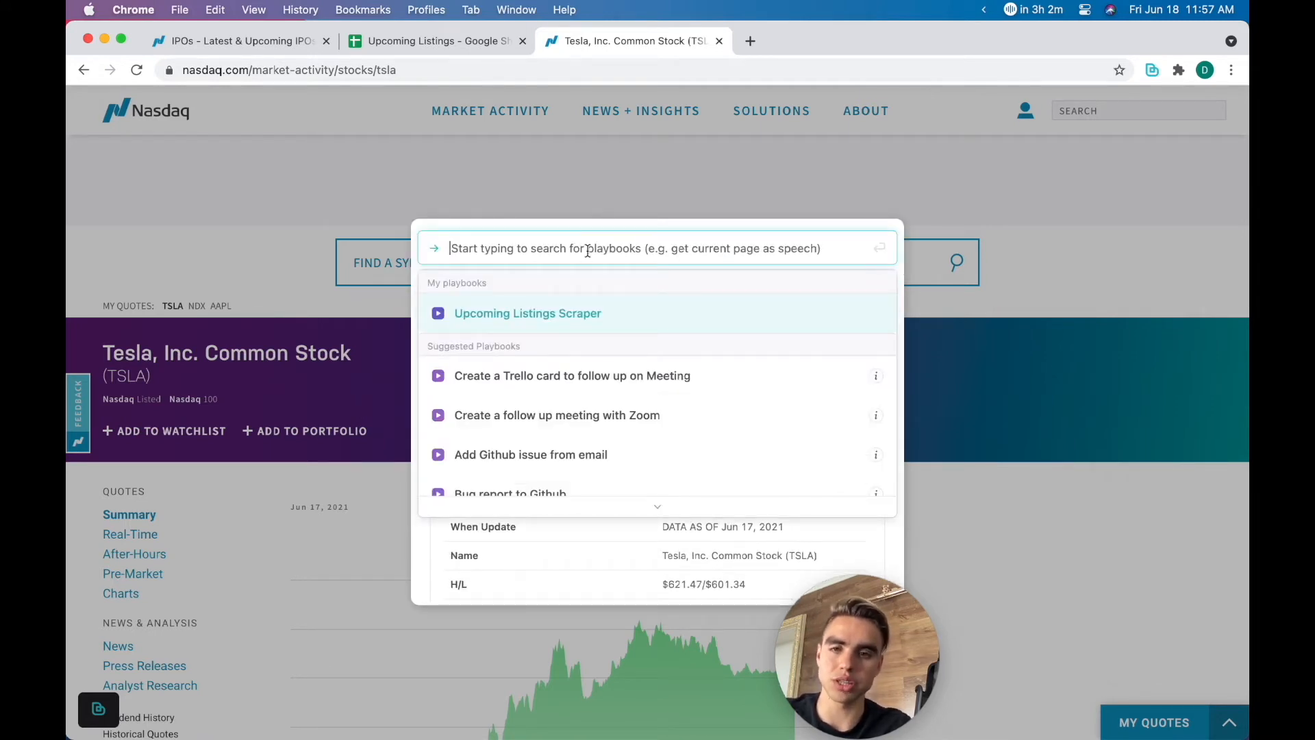
{"action": "type", "text": "create"}
{"action": "key", "text": "Return"}
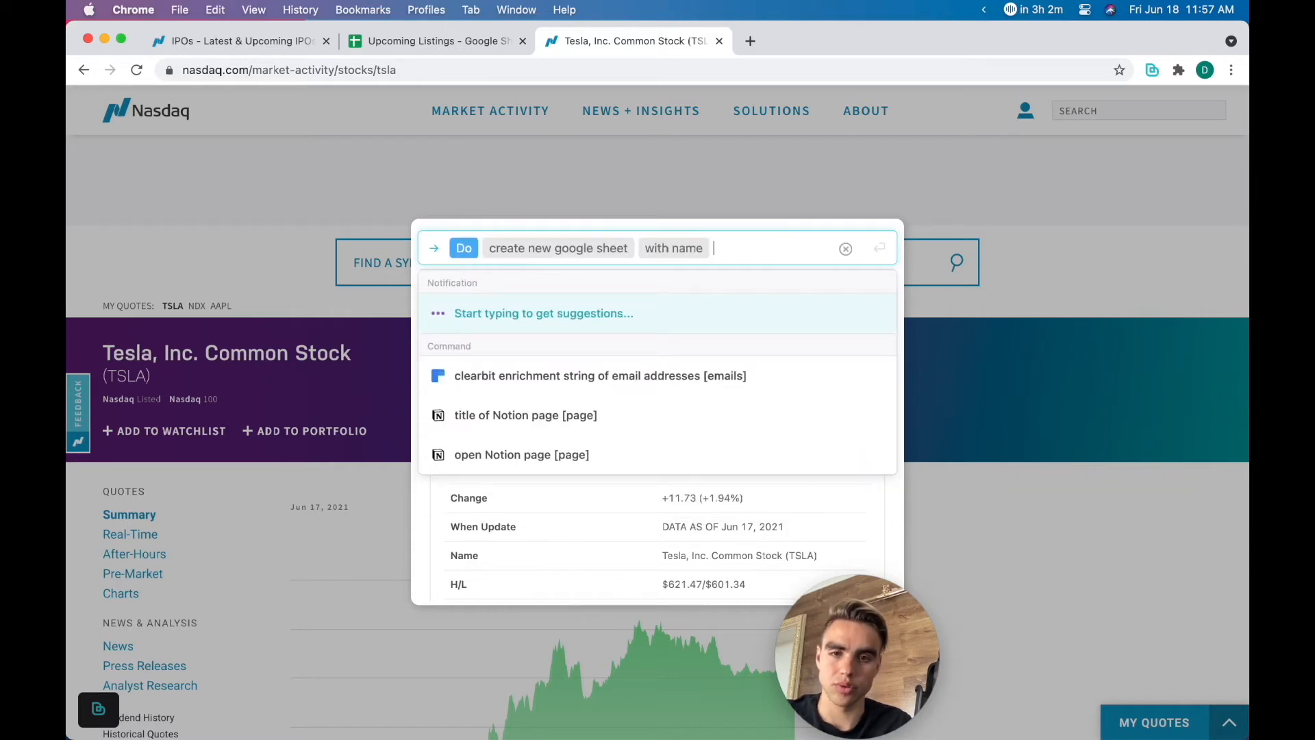
{"action": "type", "text": "Nas"}
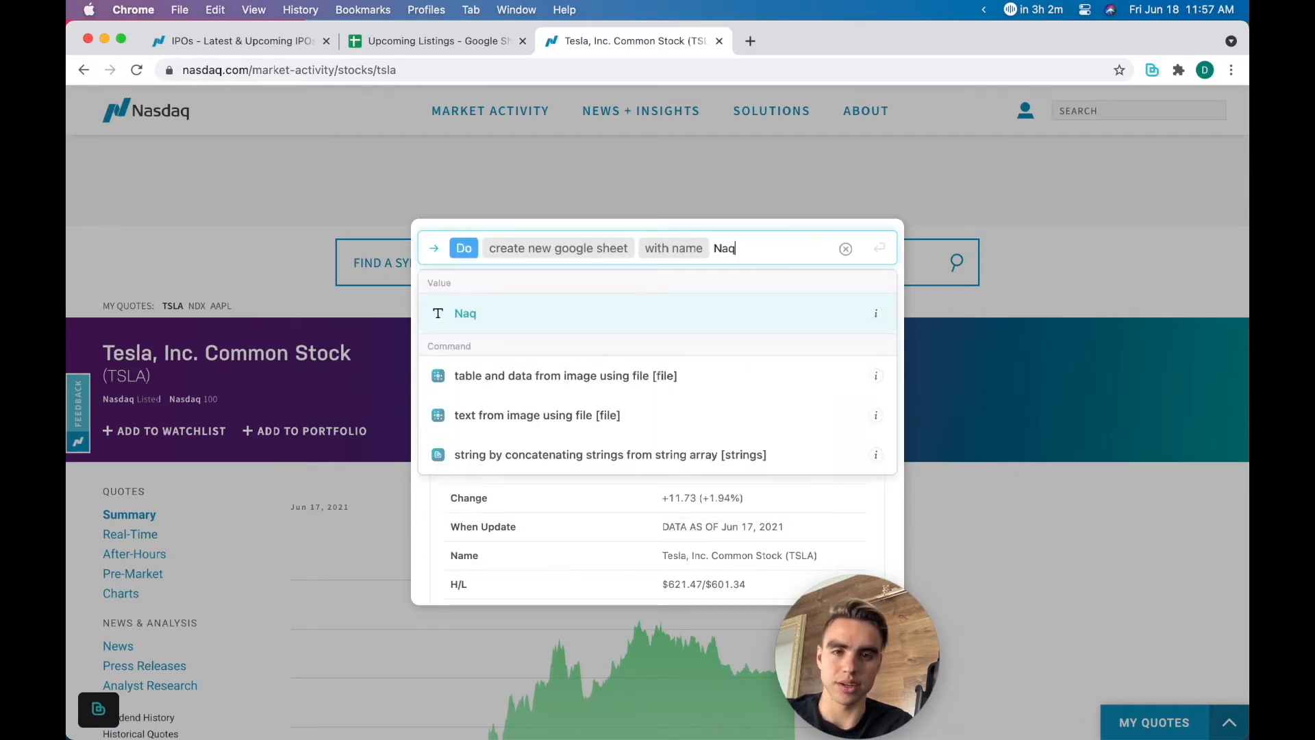
{"action": "type", "text": "daq"}
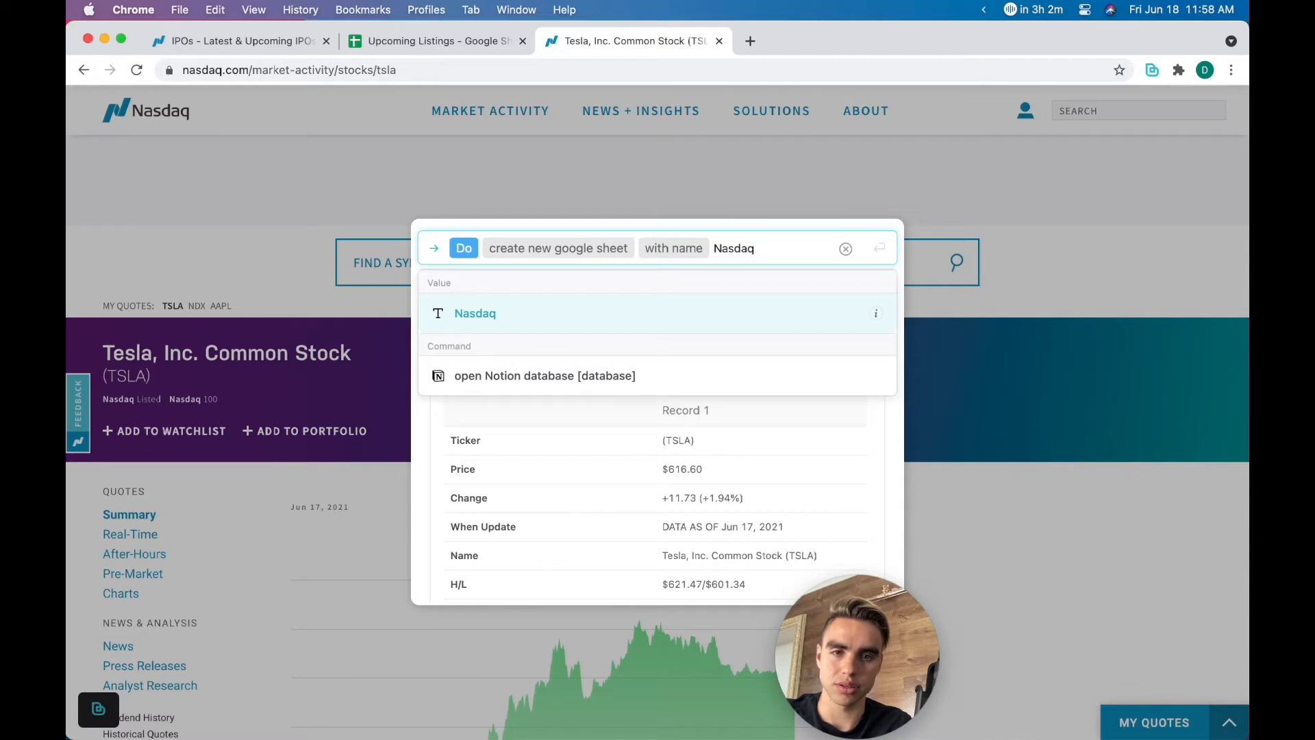
{"action": "type", "text": " Companies"}
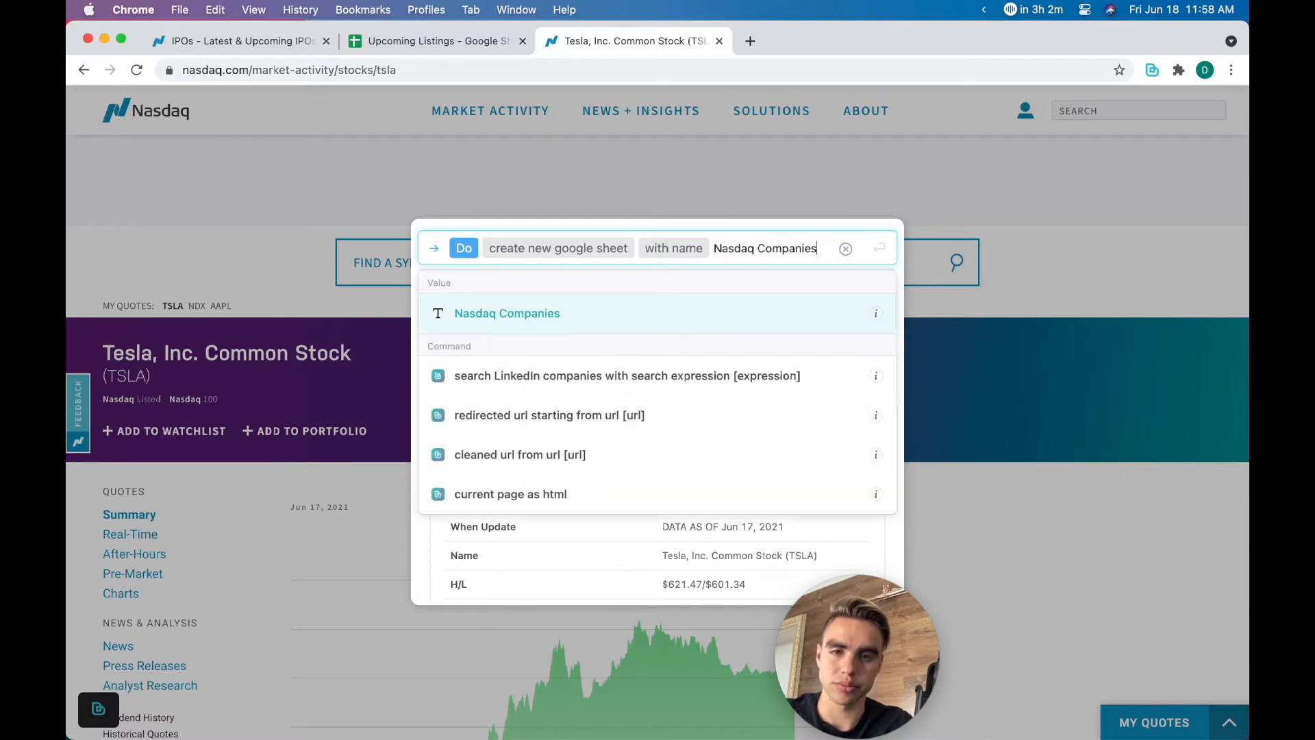
{"action": "key", "text": "Return"}
{"action": "key", "text": "Return"}
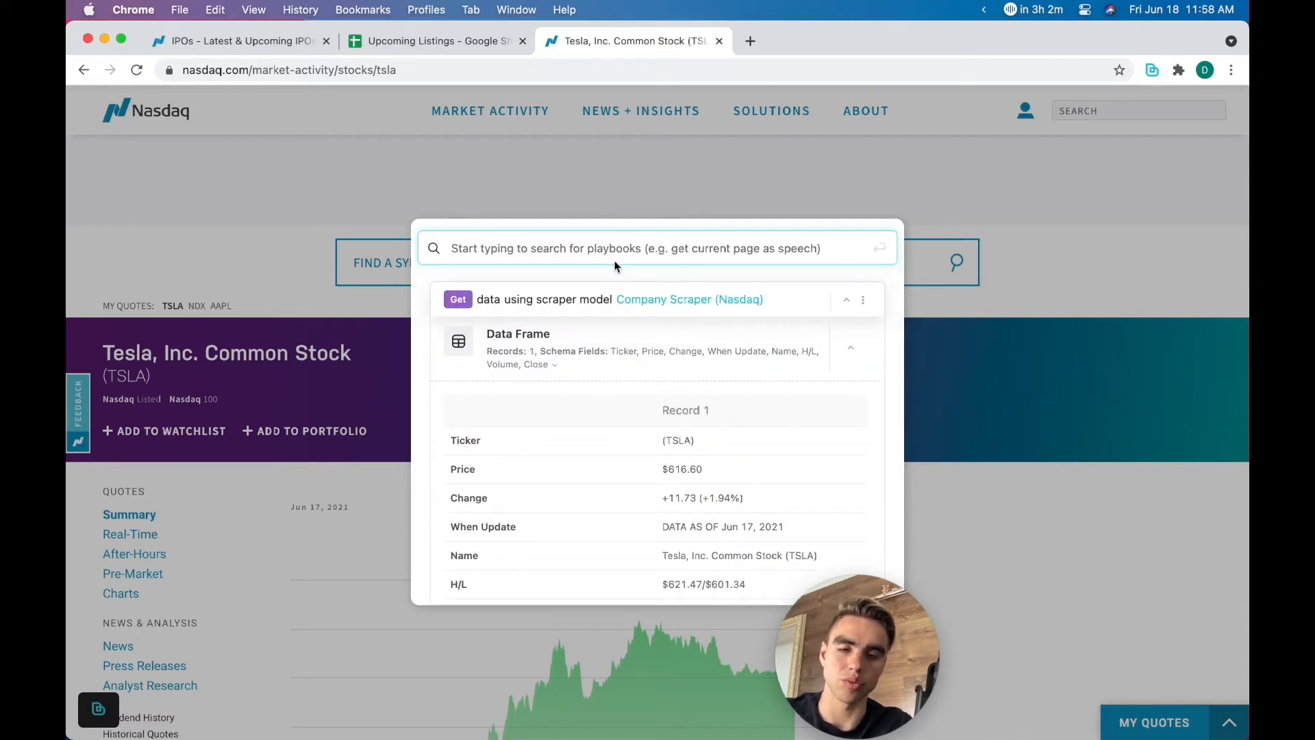
Step: Append the last scraped table's rows to the Nasdaq Companies Google Sheet and open the sheet
{"action": "left_click", "coordinate": [548, 295]}
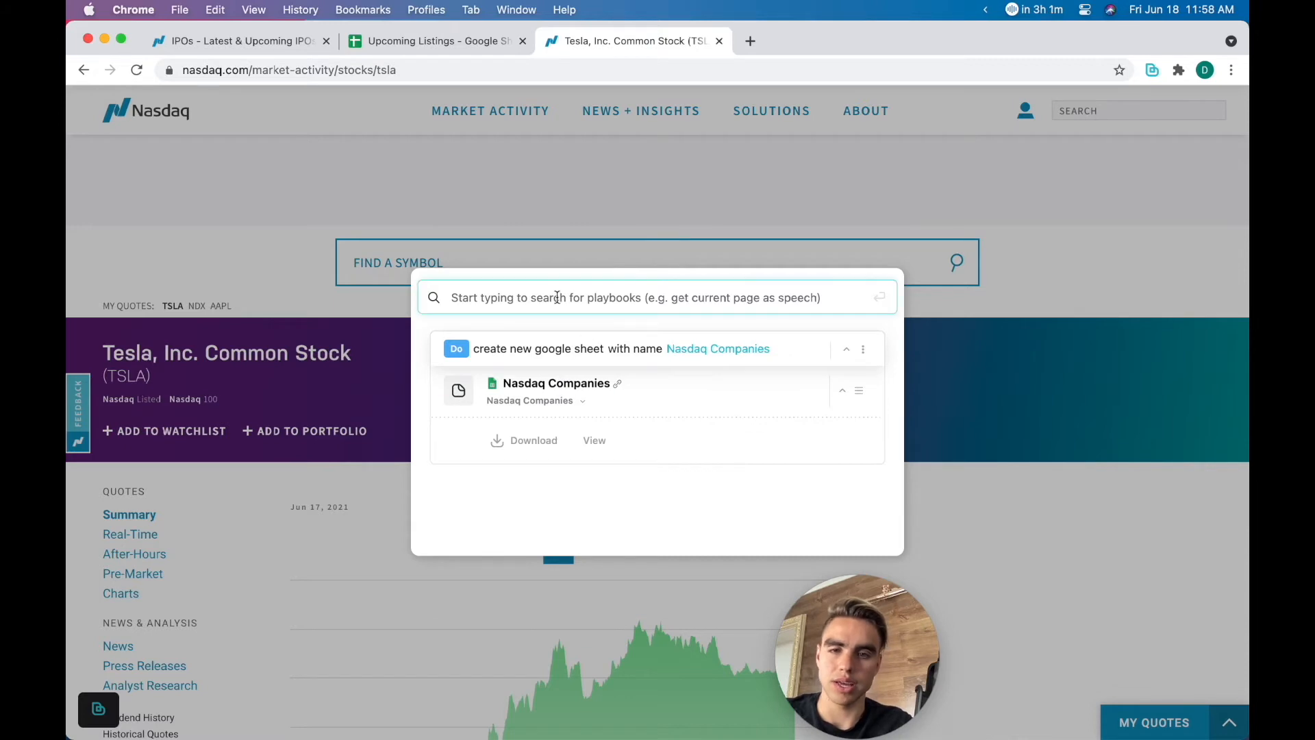
{"action": "type", "text": "doc"}
{"action": "key", "text": "BackSpace"}
{"action": "type", "text": "append"}
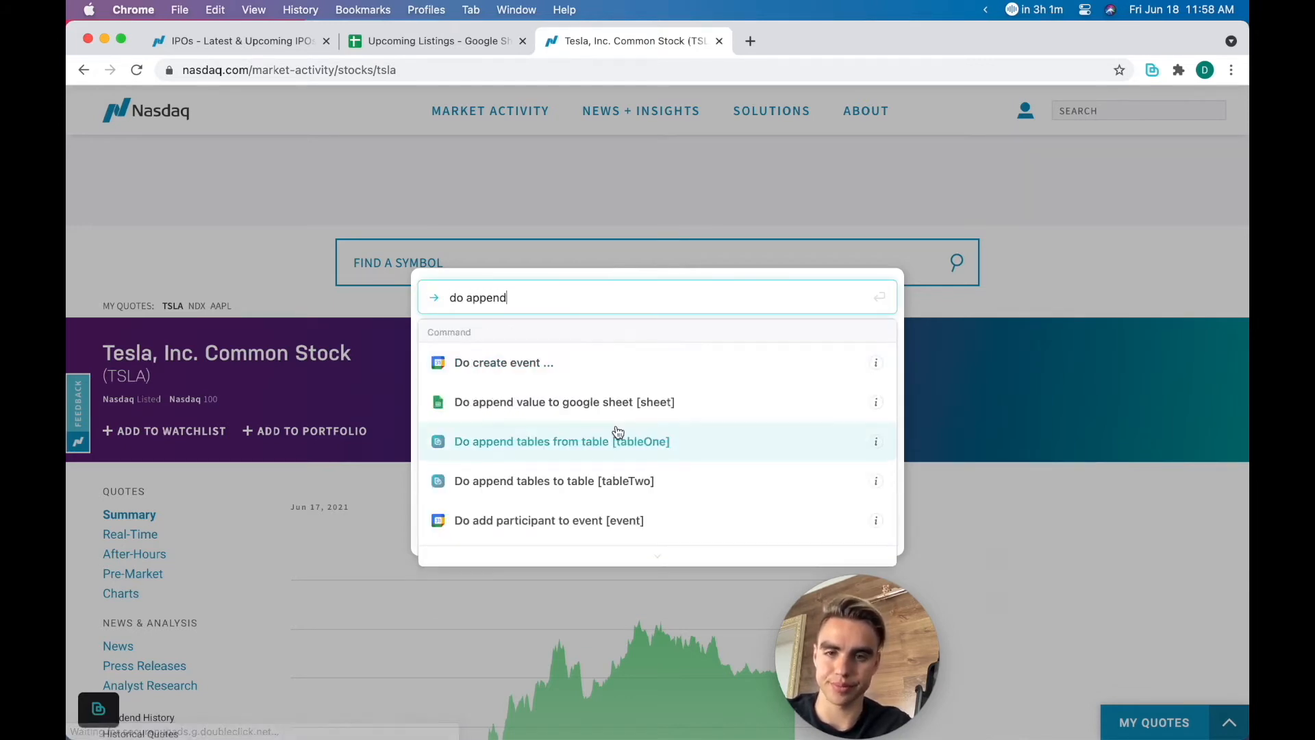
{"action": "scroll", "coordinate": [617, 439], "scroll_direction": "down", "scroll_amount": 1}
{"action": "left_click", "coordinate": [649, 529]}
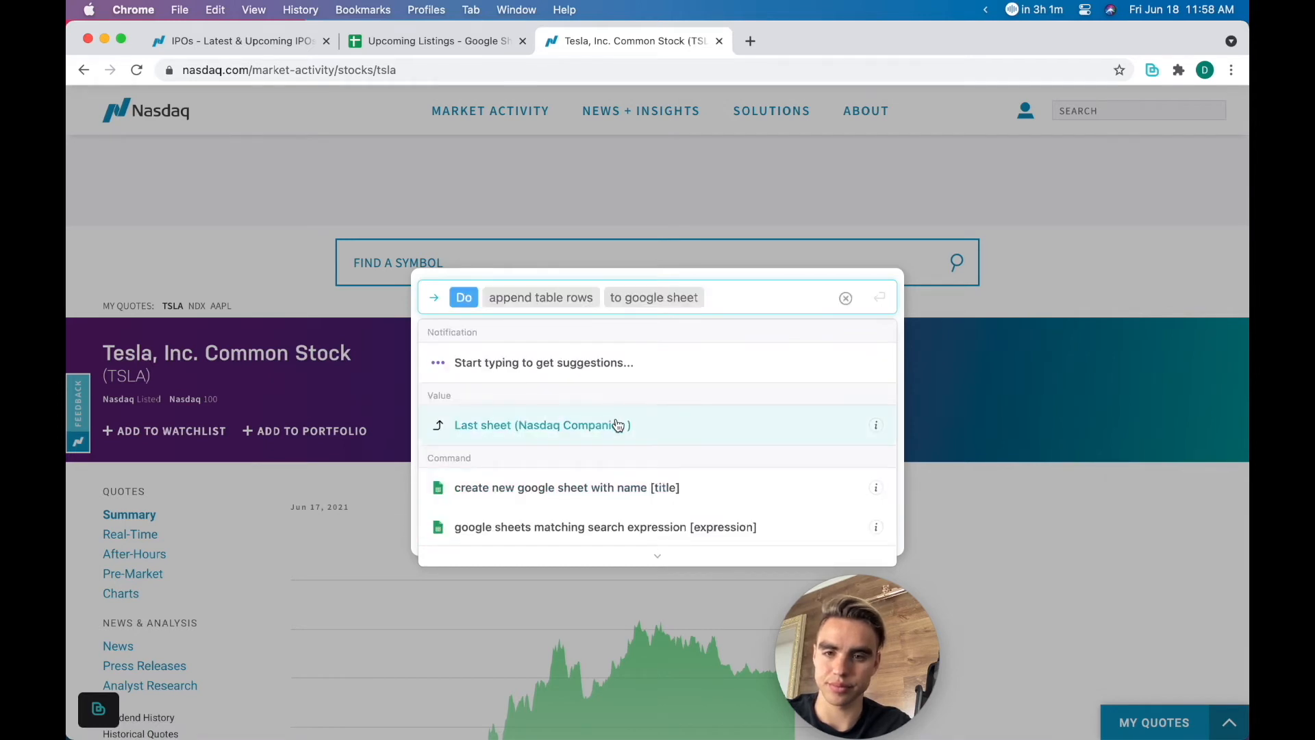
{"action": "type", "text": "nas"}
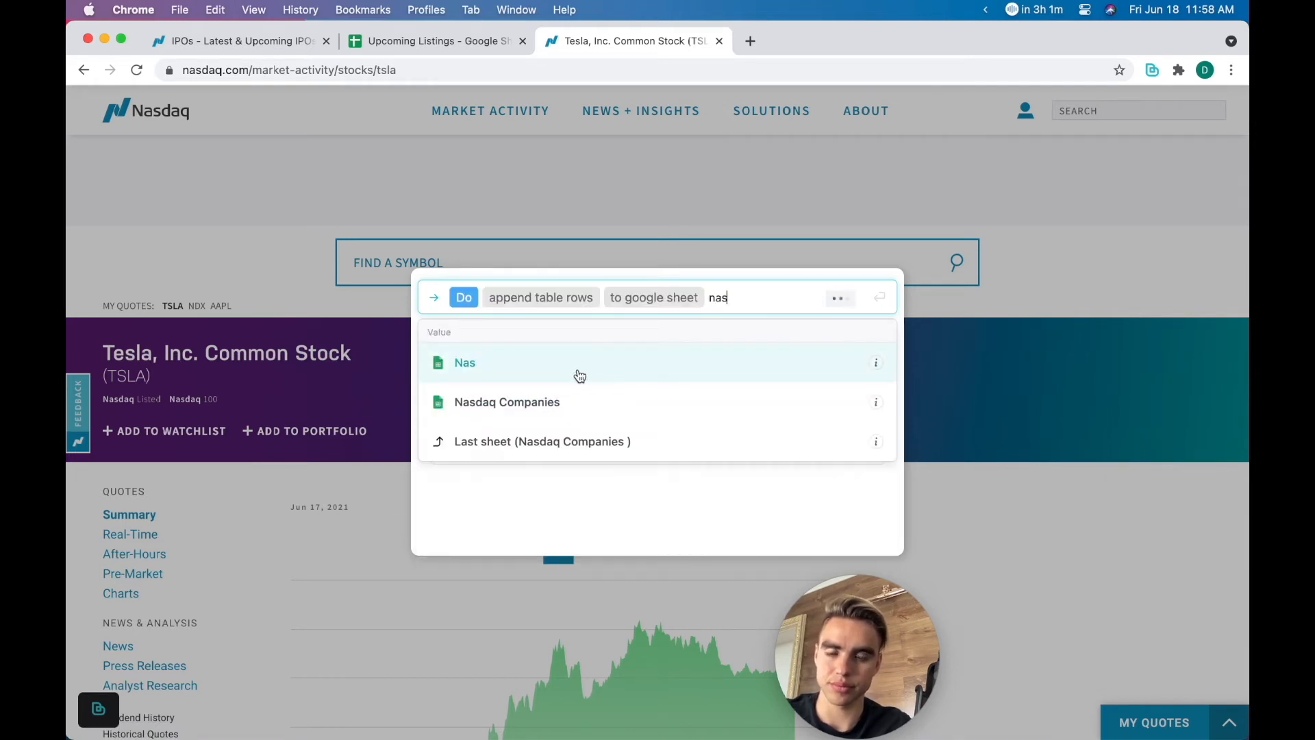
{"action": "left_click", "coordinate": [593, 403]}
{"action": "left_click", "coordinate": [587, 375]}
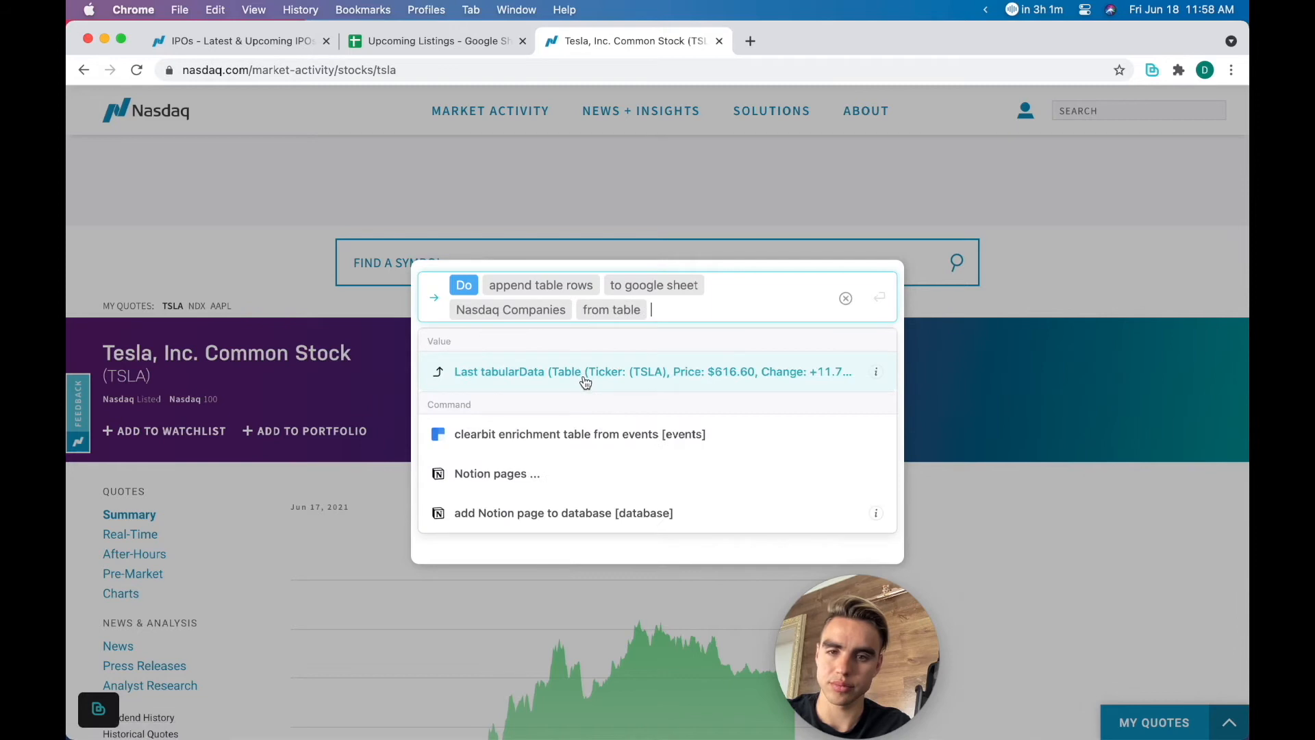
{"action": "left_click", "coordinate": [588, 378]}
{"action": "key", "text": "Return"}
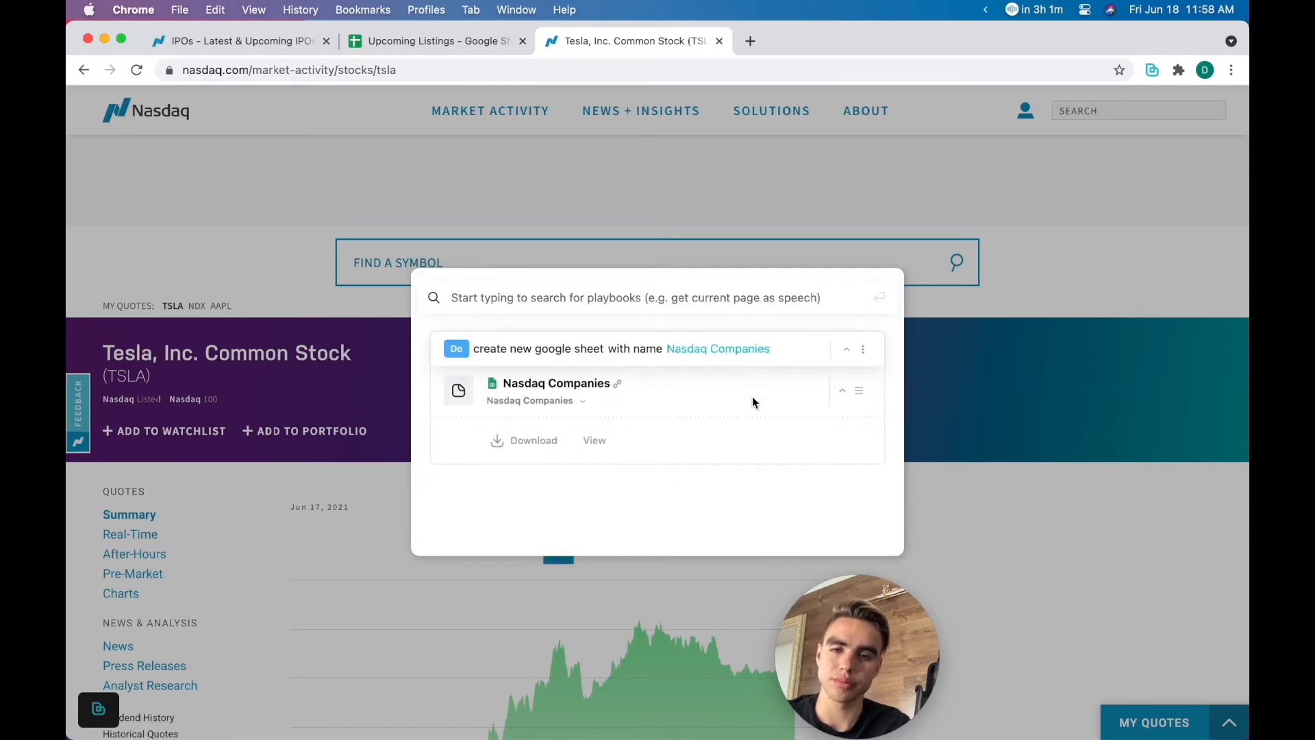
{"action": "left_click", "coordinate": [595, 456]}
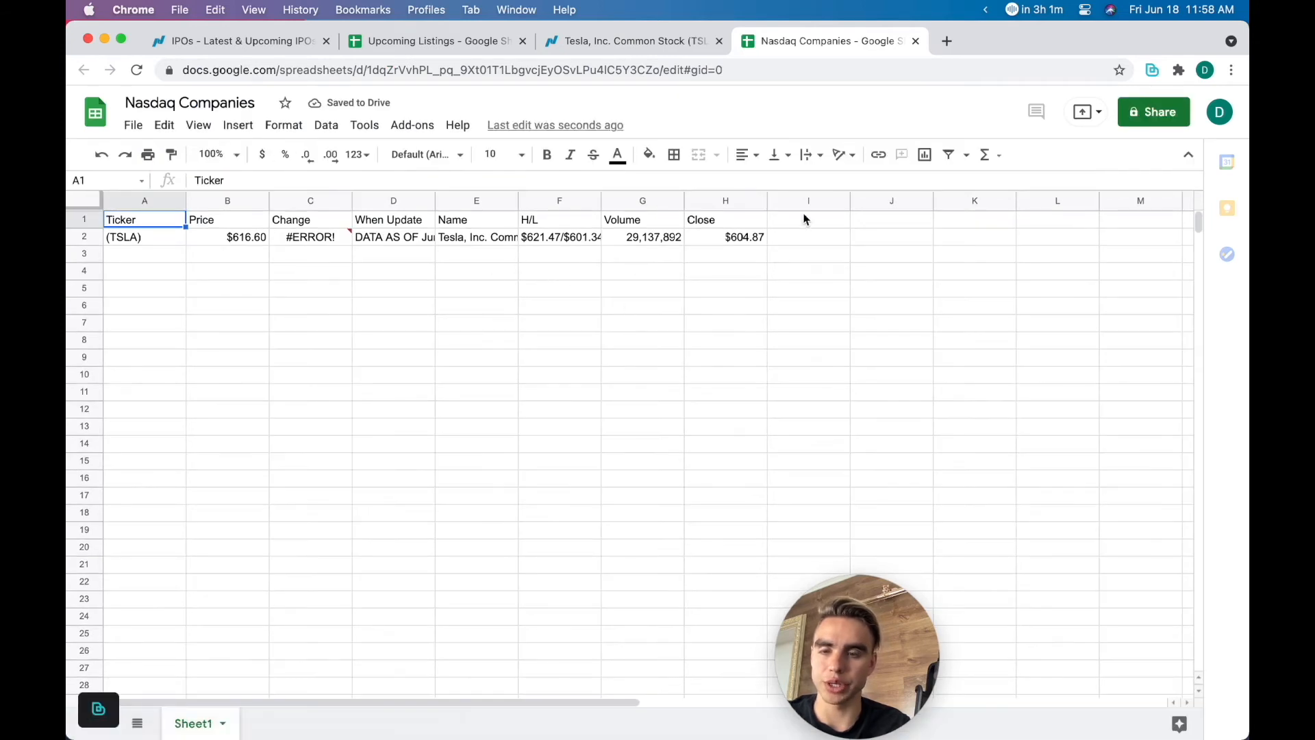
Step: Start a new playbook from the notebook commands, excluding the ones that create the scraper model and the new Google Sheet
{"action": "left_click", "coordinate": [1152, 70]}
{"action": "left_click", "coordinate": [897, 104]}
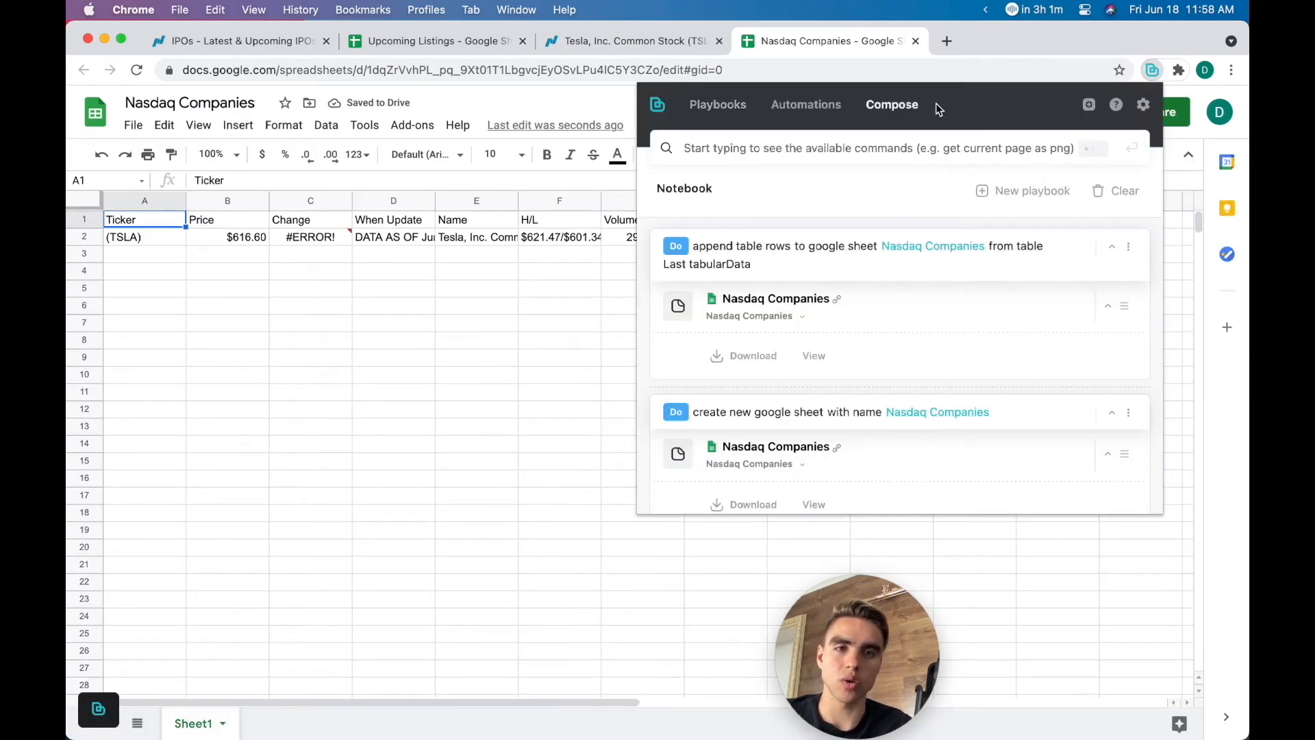
{"action": "left_click", "coordinate": [1025, 191]}
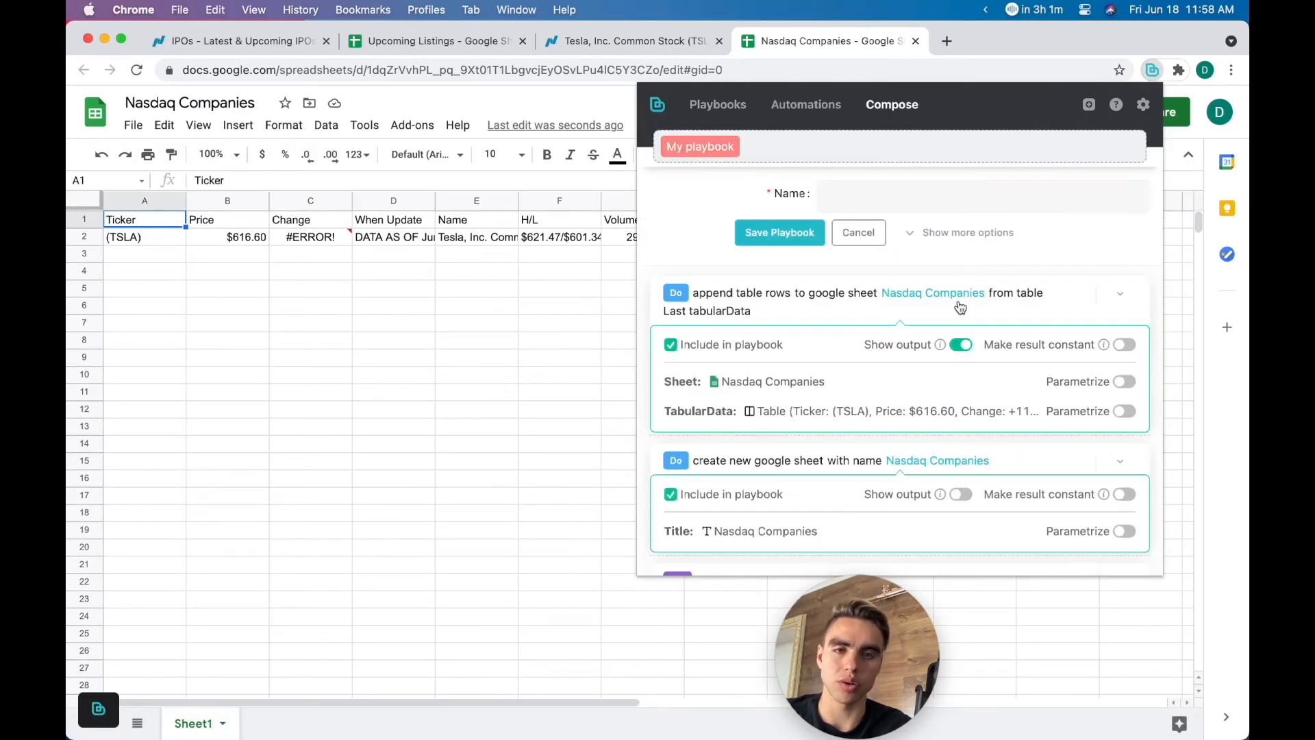
{"action": "scroll", "coordinate": [961, 306], "scroll_direction": "down", "scroll_amount": 5}
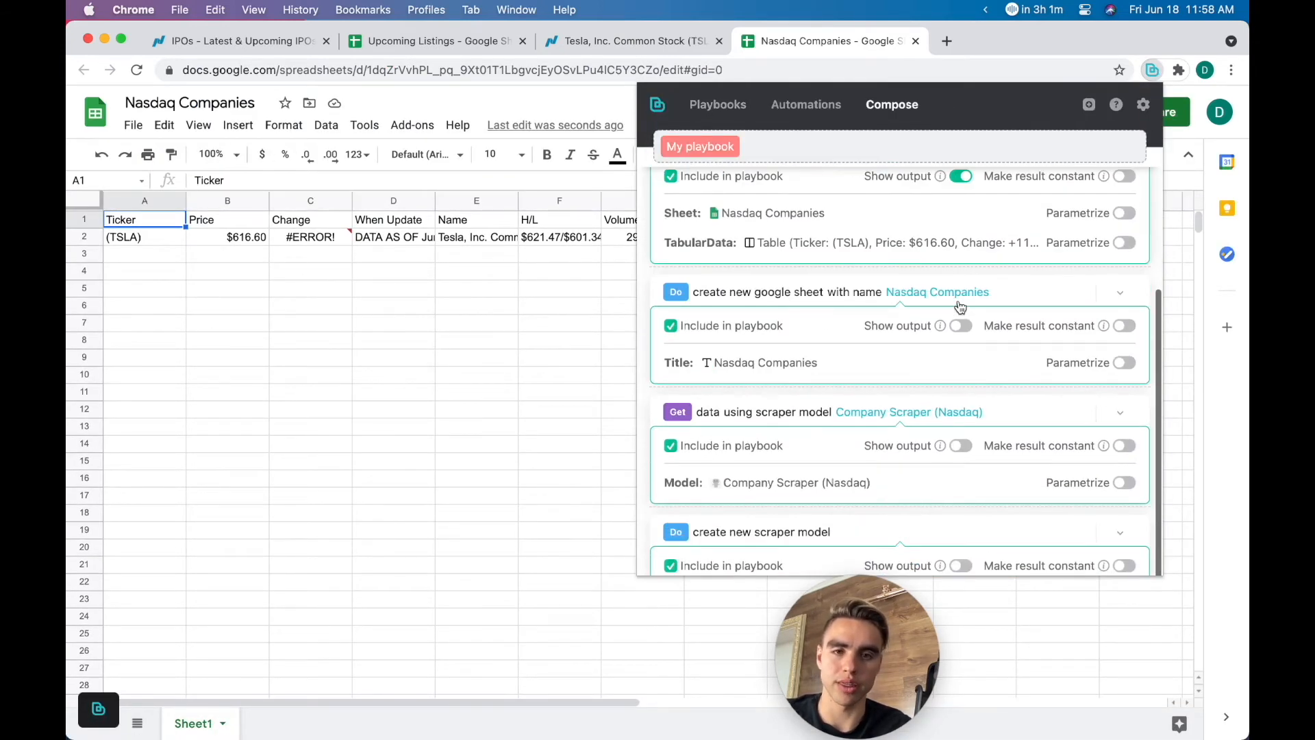
{"action": "left_click", "coordinate": [728, 567]}
{"action": "scroll", "coordinate": [741, 440], "scroll_direction": "up", "scroll_amount": 3}
{"action": "left_click", "coordinate": [717, 380]}
{"action": "scroll", "coordinate": [719, 380], "scroll_direction": "up", "scroll_amount": 2}
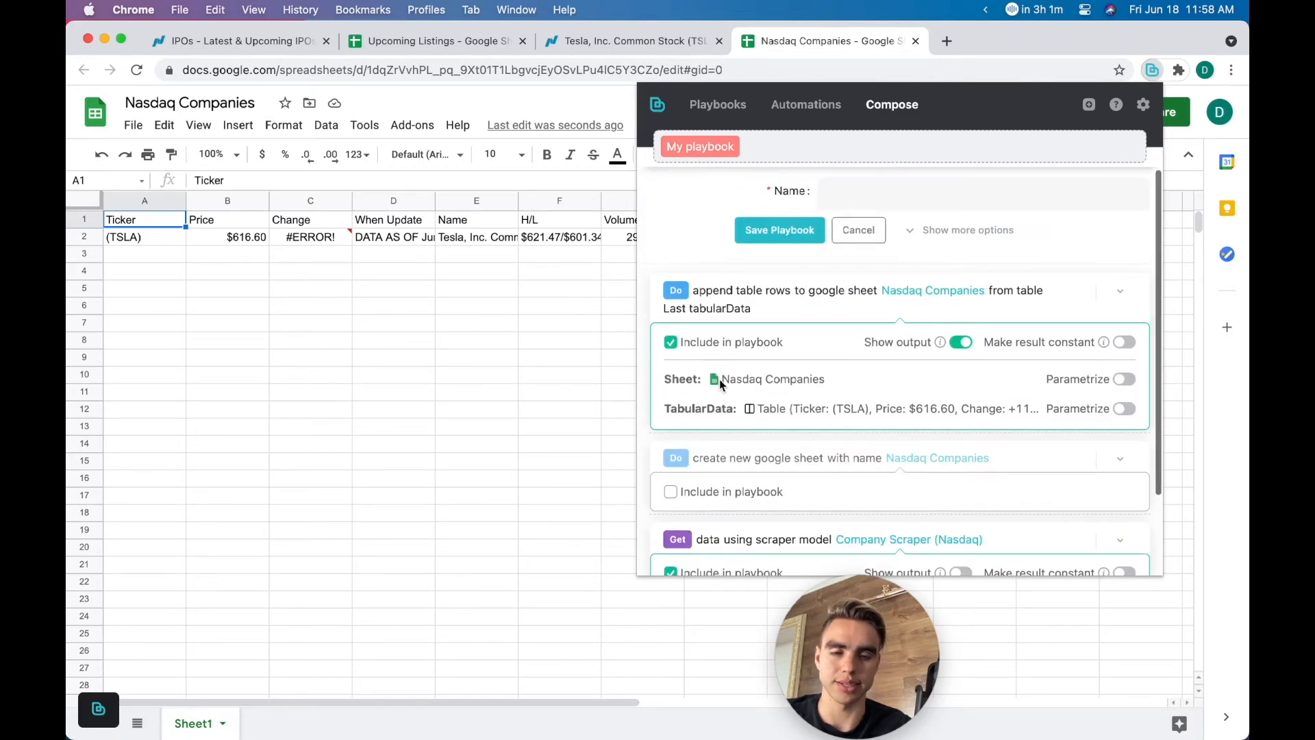
Step: Name the playbook Companies Scraper Nasdaq, check its included commands and save it
{"action": "left_click", "coordinate": [839, 200]}
{"action": "type", "text": "C"}
{"action": "key", "text": "BackSpace"}
{"action": "type", "text": "Co"}
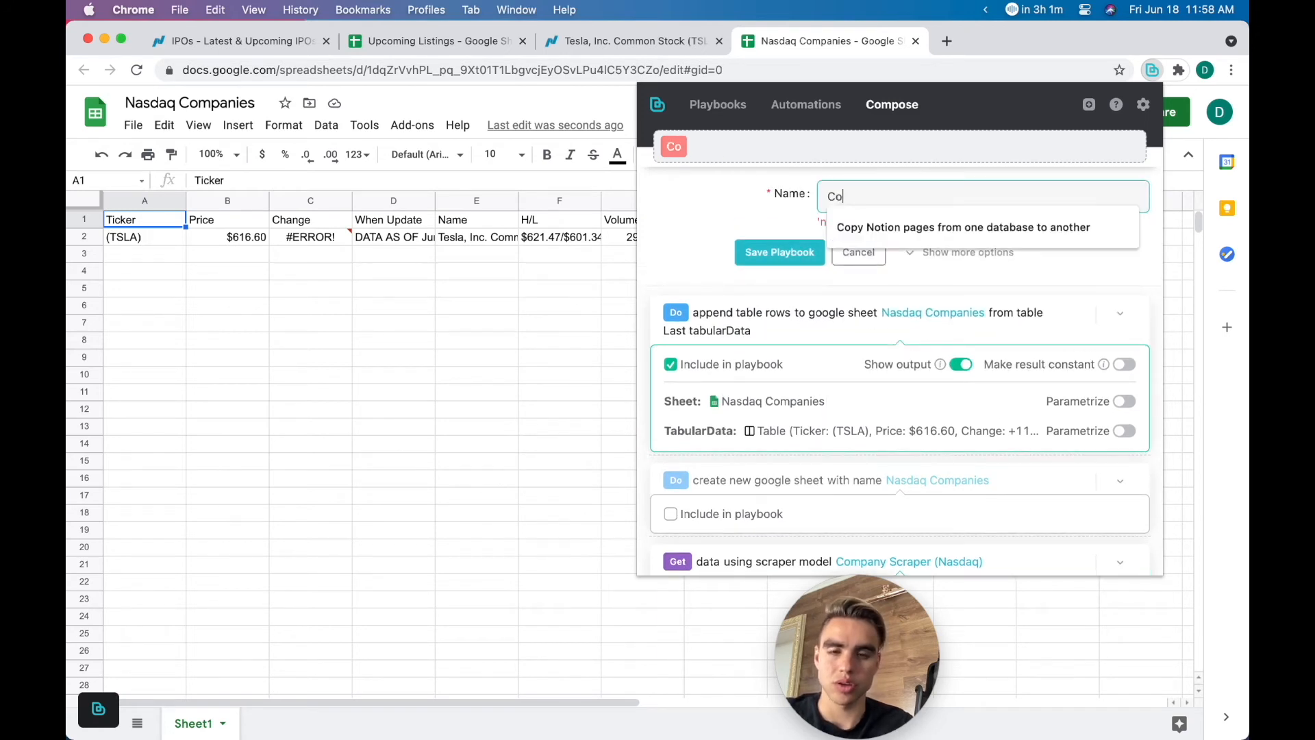
{"action": "type", "text": "mpanies Scraper Nasdaq"}
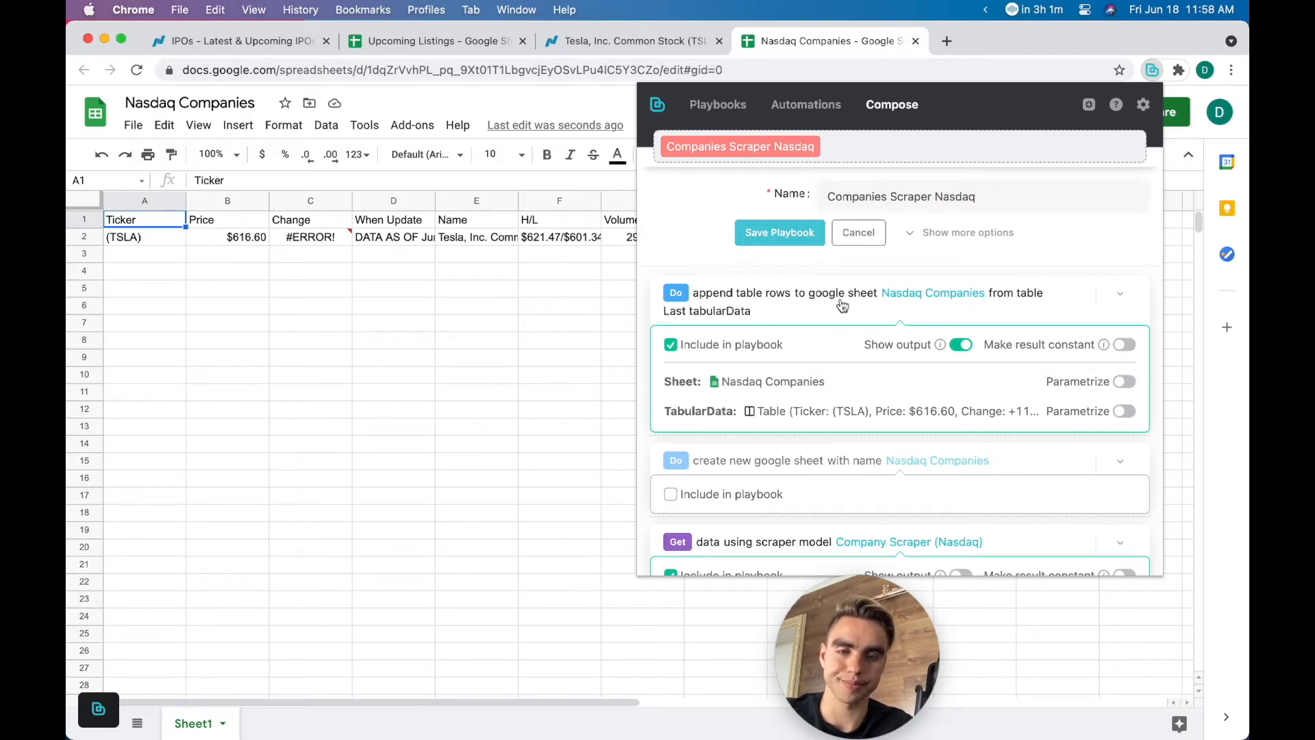
{"action": "scroll", "coordinate": [873, 389], "scroll_direction": "down", "scroll_amount": 3}
{"action": "scroll", "coordinate": [874, 389], "scroll_direction": "up", "scroll_amount": 3}
{"action": "scroll", "coordinate": [874, 390], "scroll_direction": "down", "scroll_amount": 3}
{"action": "scroll", "coordinate": [873, 390], "scroll_direction": "up", "scroll_amount": 3}
{"action": "left_click", "coordinate": [769, 245]}
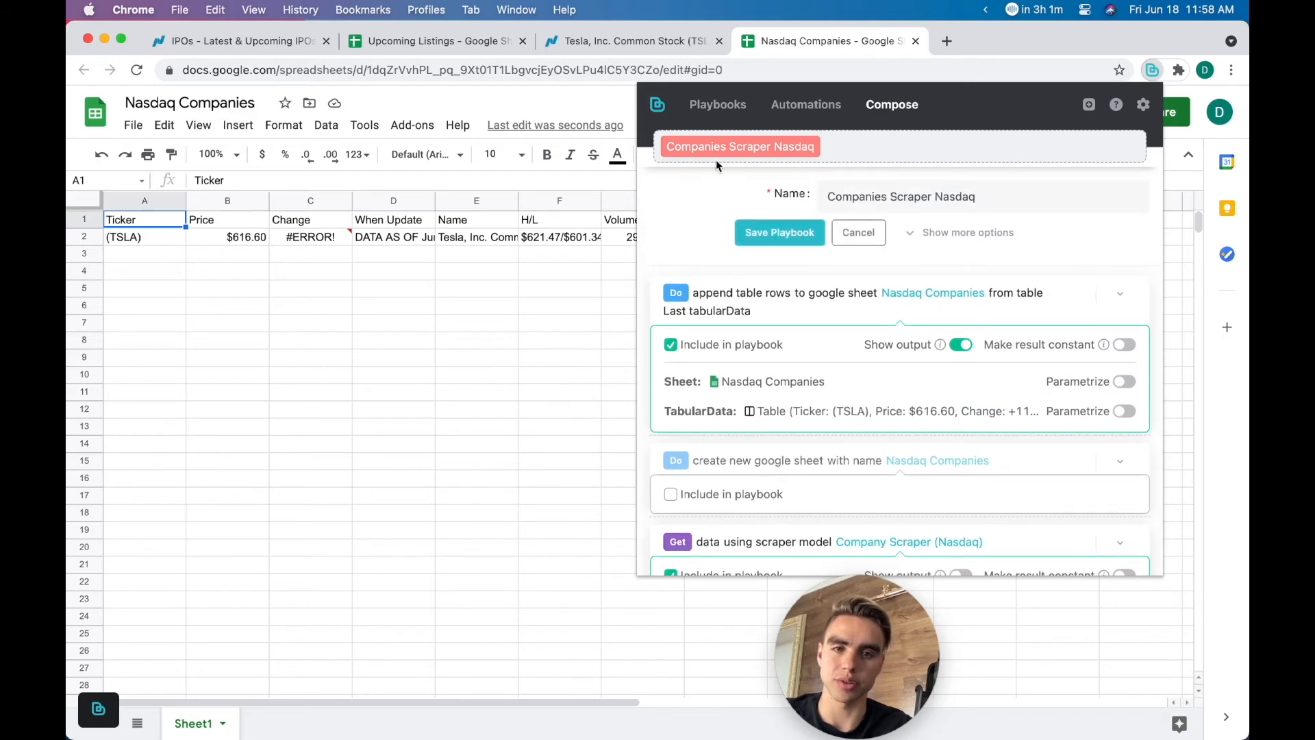
Step: Return to the Tesla stock page and open the Apple (AAPL) stock page from Trending Stocks
{"action": "left_click", "coordinate": [382, 41]}
{"action": "left_click", "coordinate": [569, 50]}
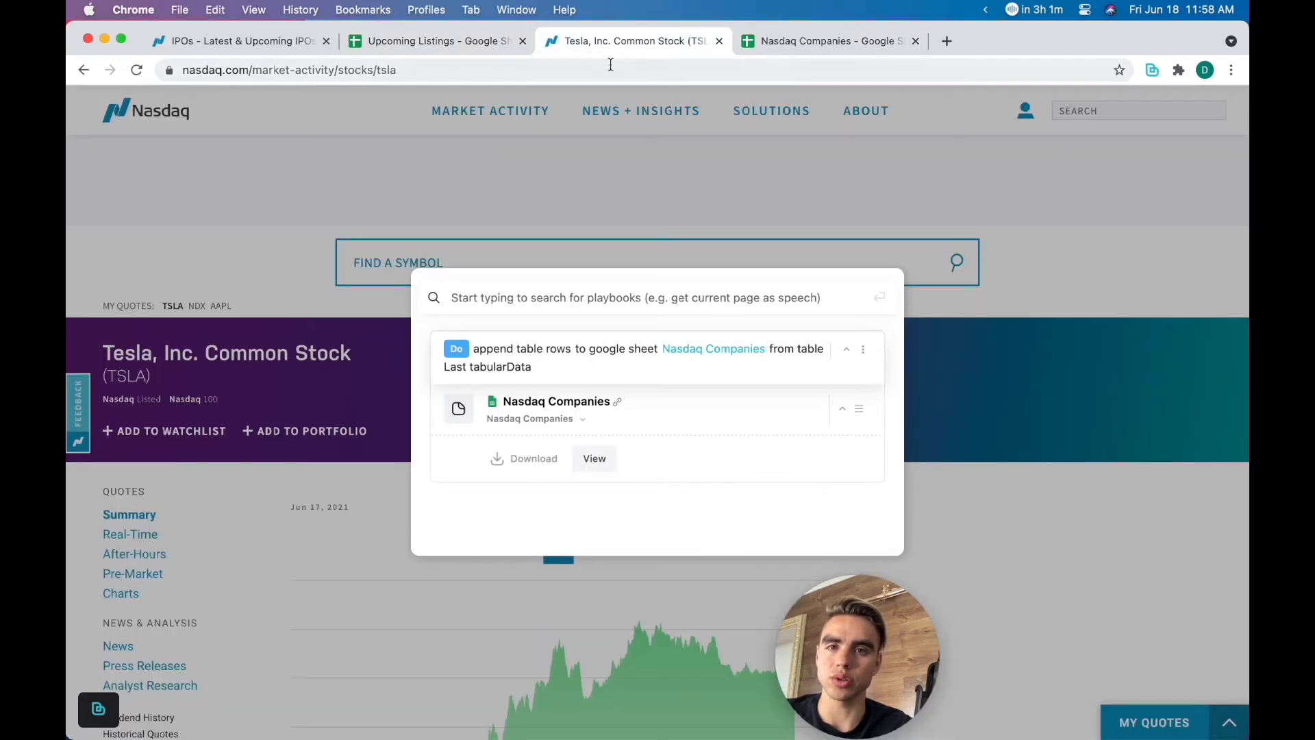
{"action": "left_click", "coordinate": [388, 273]}
{"action": "scroll", "coordinate": [588, 416], "scroll_direction": "down", "scroll_amount": 15}
{"action": "scroll", "coordinate": [587, 416], "scroll_direction": "down", "scroll_amount": 7}
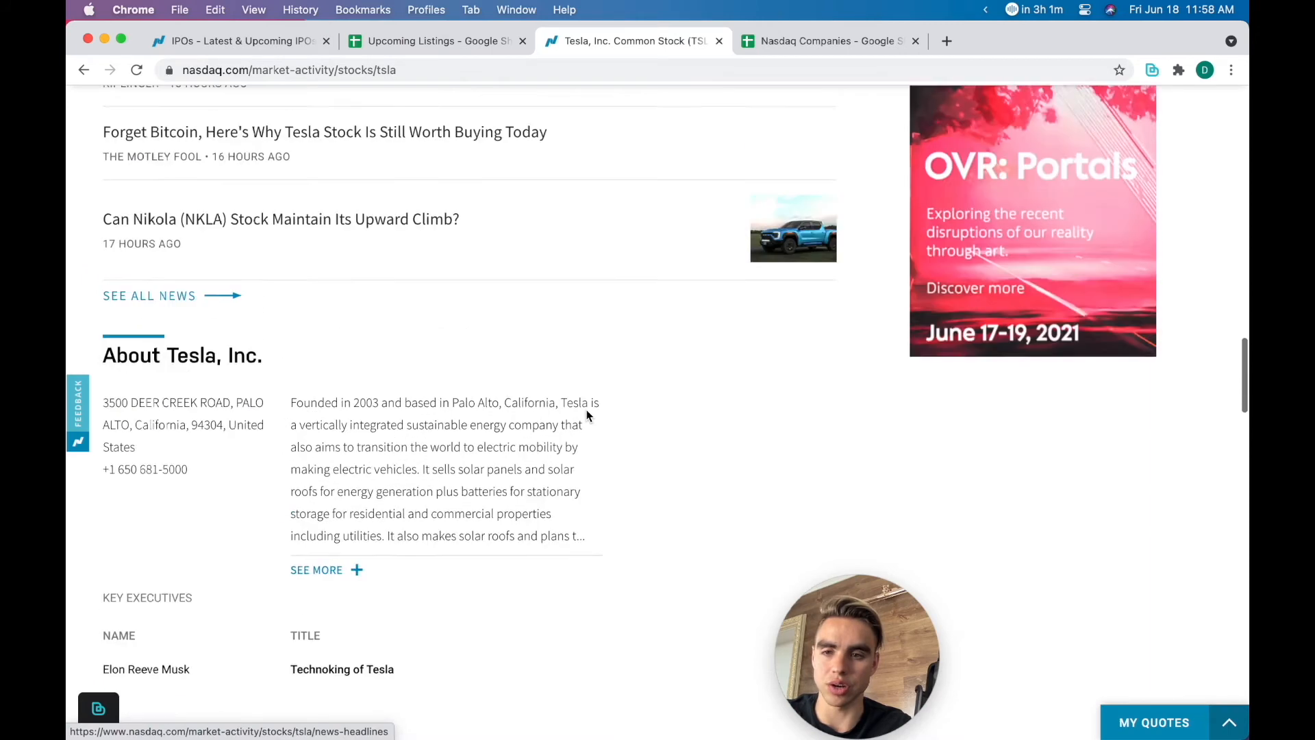
{"action": "left_click", "coordinate": [682, 476]}
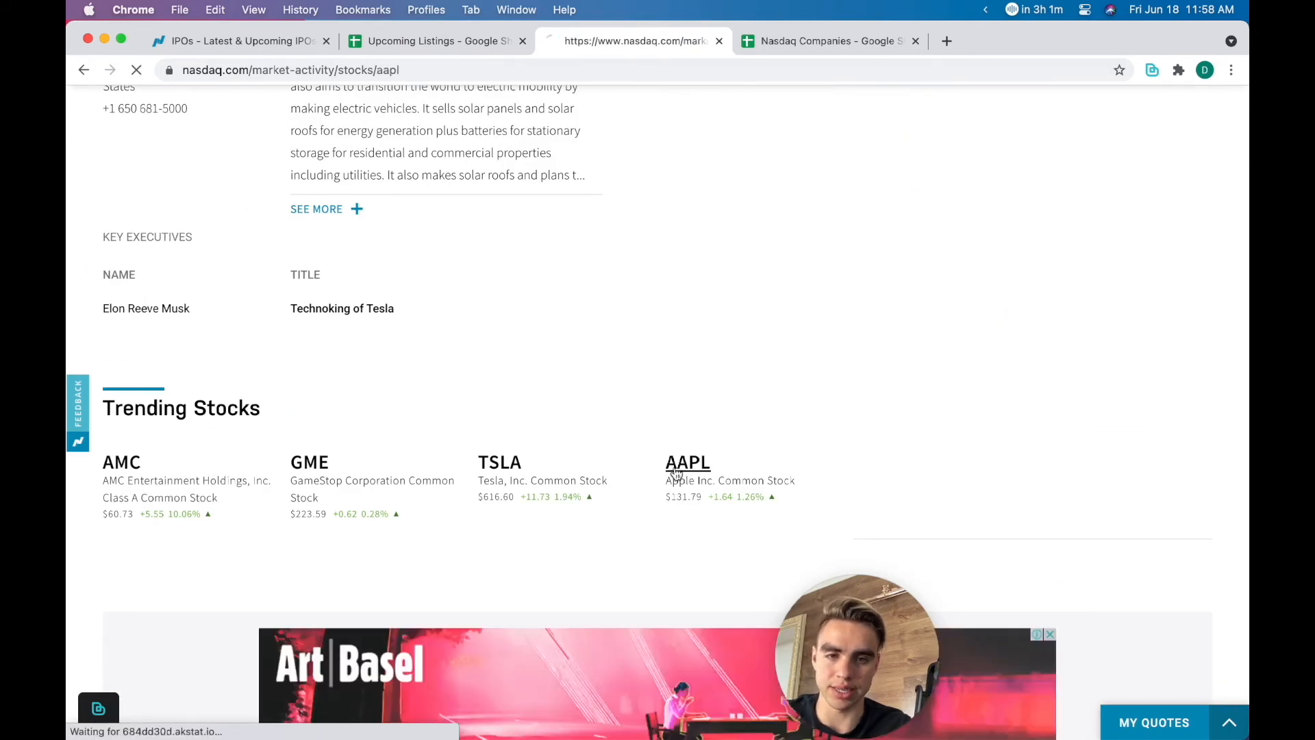
{"action": "scroll", "coordinate": [565, 413], "scroll_direction": "down", "scroll_amount": 3}
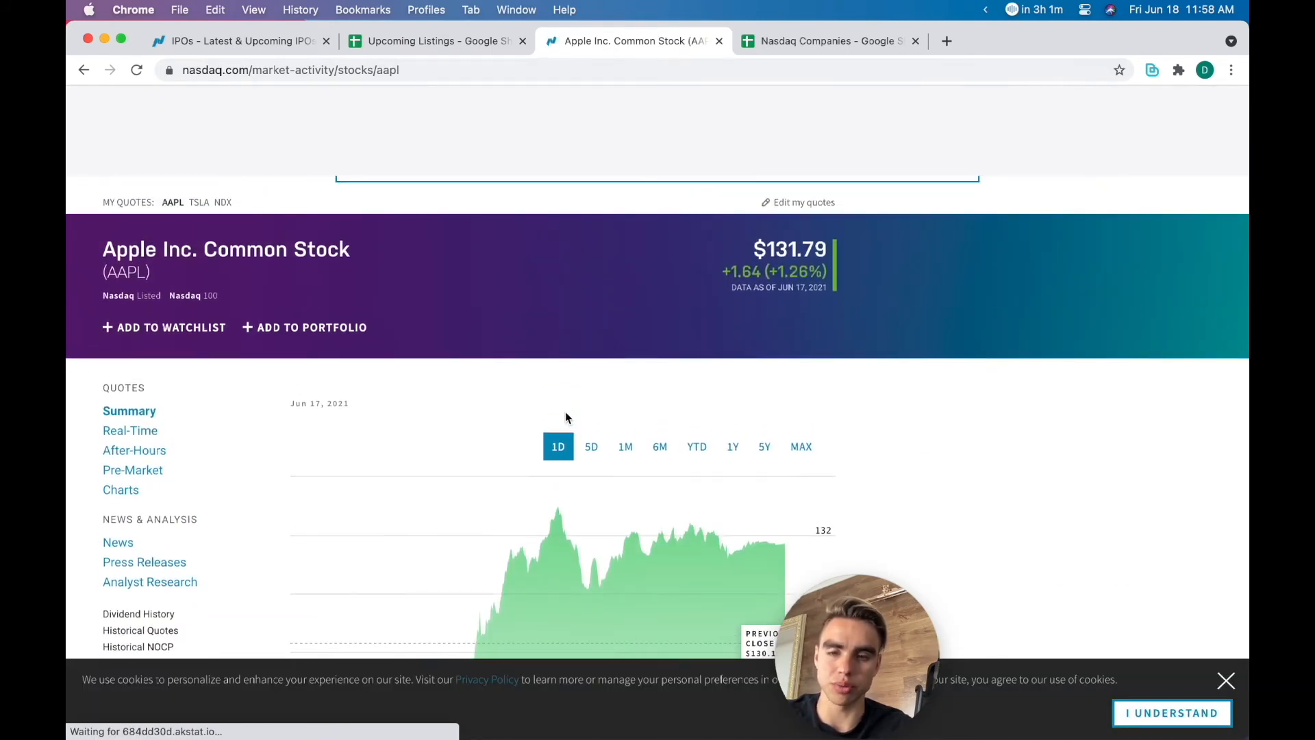
Step: Run the Companies Scraper Nasdaq playbook on the Apple stock page and check the Nasdaq Companies sheet
{"action": "key", "text": "alt+b"}
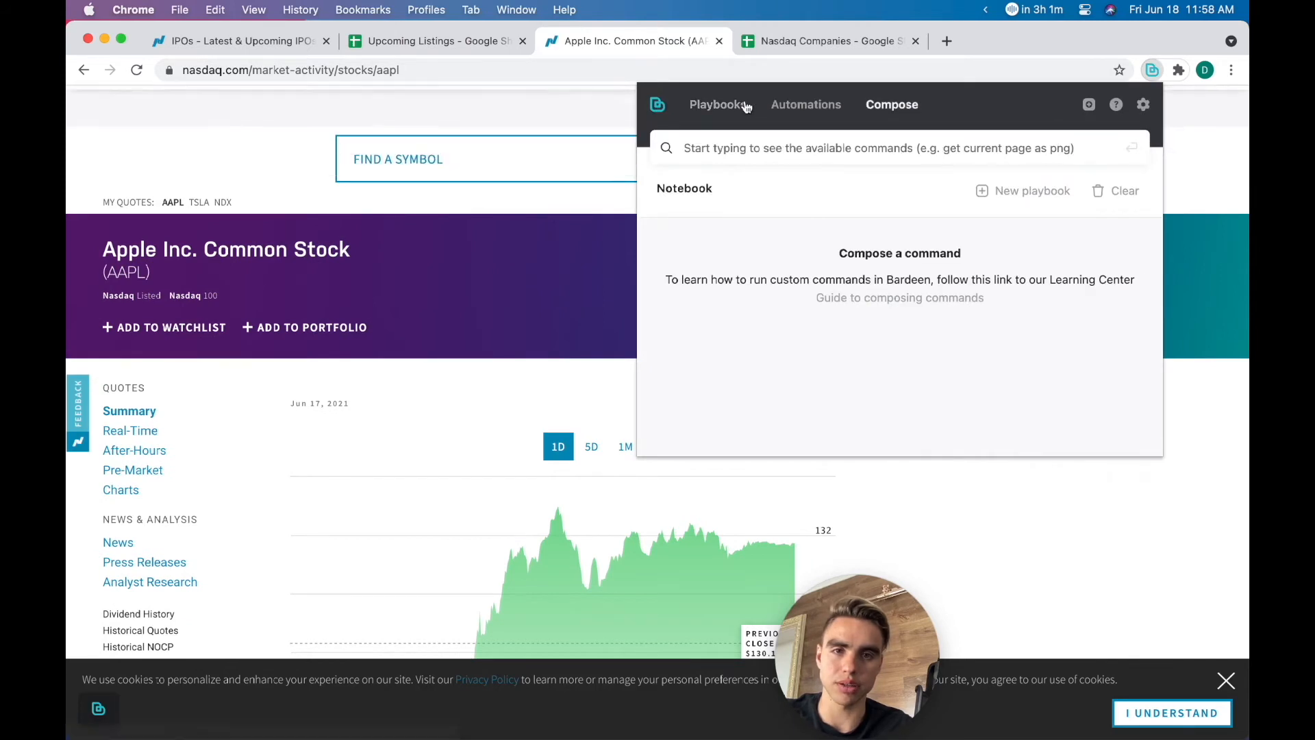
{"action": "left_click", "coordinate": [743, 104]}
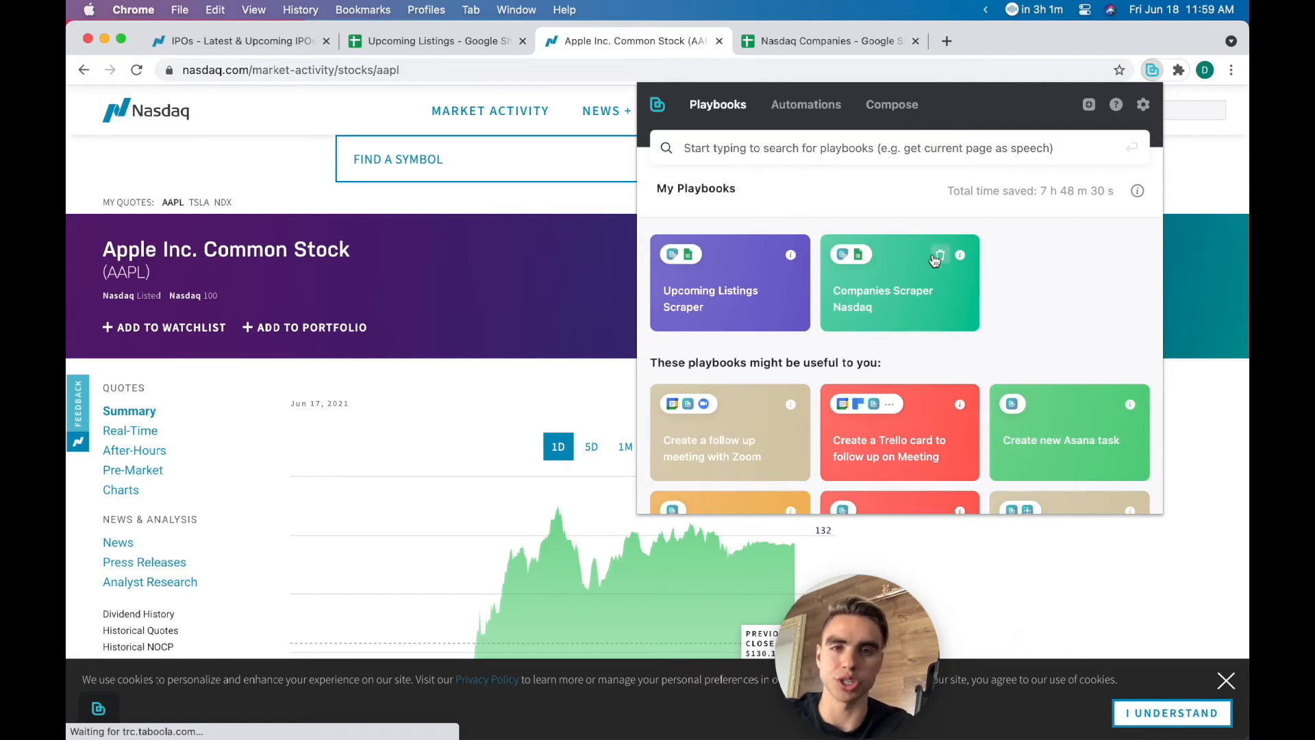
{"action": "left_click", "coordinate": [916, 306]}
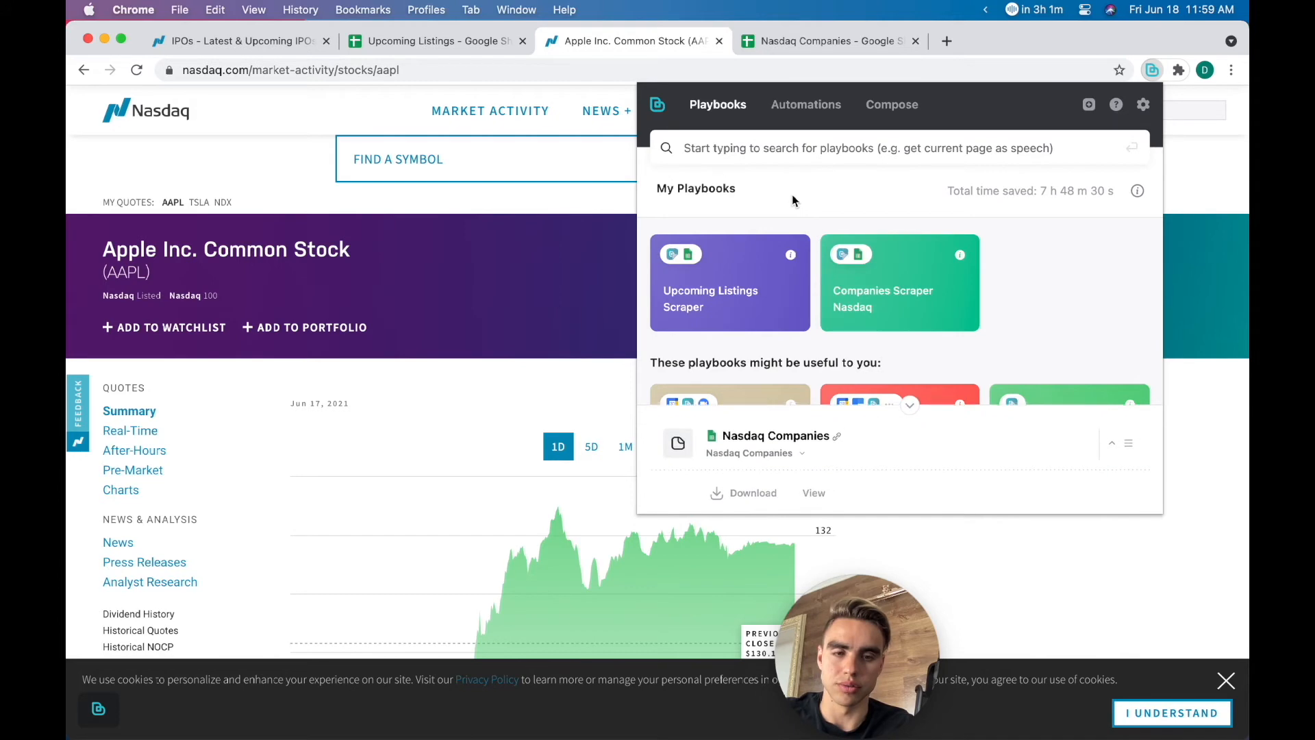
{"action": "left_click", "coordinate": [768, 43]}
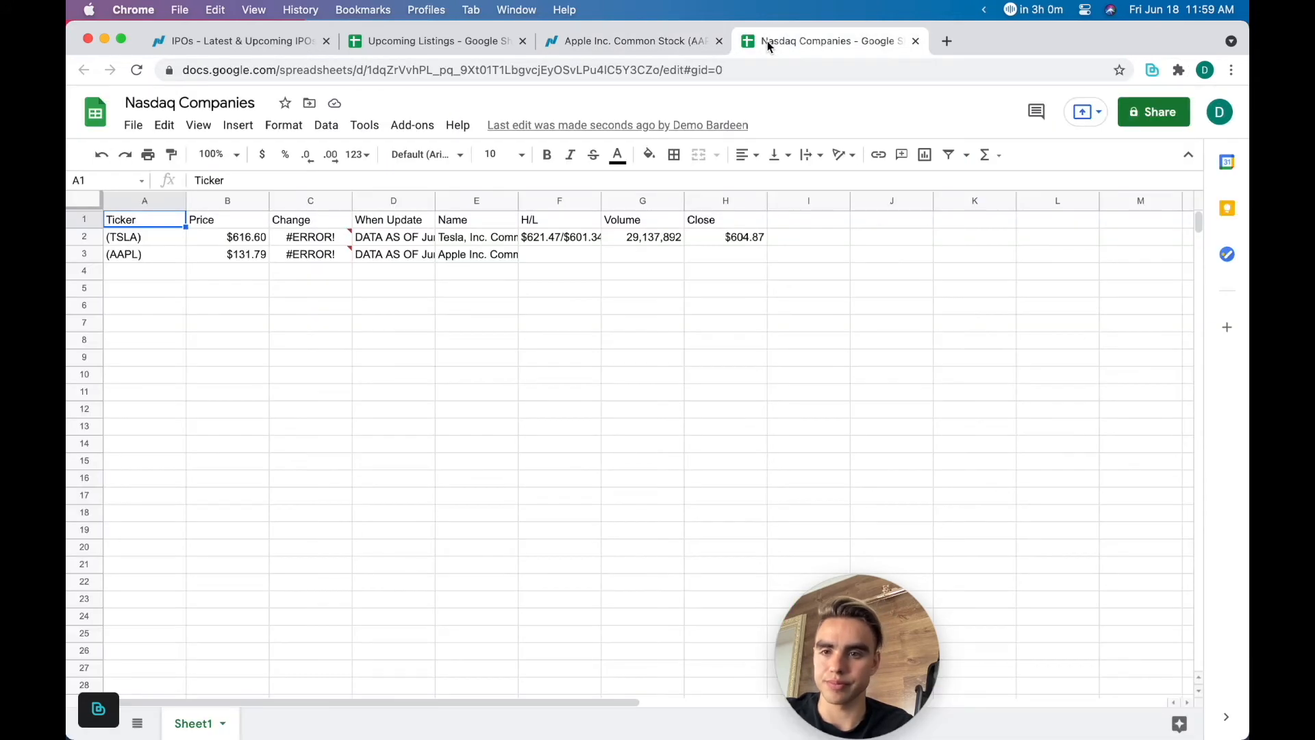
Step: Return to the Apple stock page and open the GameStop (GME) stock page from Trending Stocks
{"action": "left_click", "coordinate": [634, 38]}
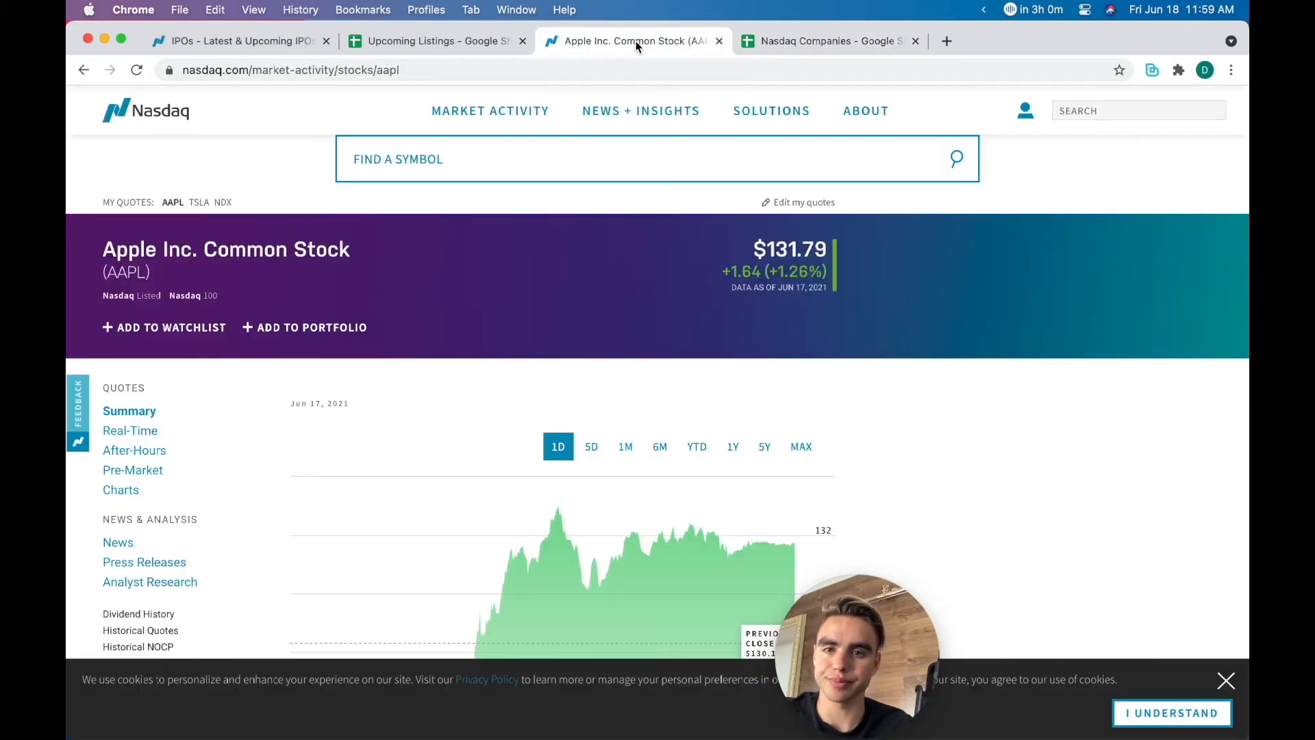
{"action": "scroll", "coordinate": [622, 389], "scroll_direction": "down", "scroll_amount": 4}
{"action": "scroll", "coordinate": [622, 396], "scroll_direction": "down", "scroll_amount": 15}
{"action": "scroll", "coordinate": [623, 394], "scroll_direction": "up", "scroll_amount": 10}
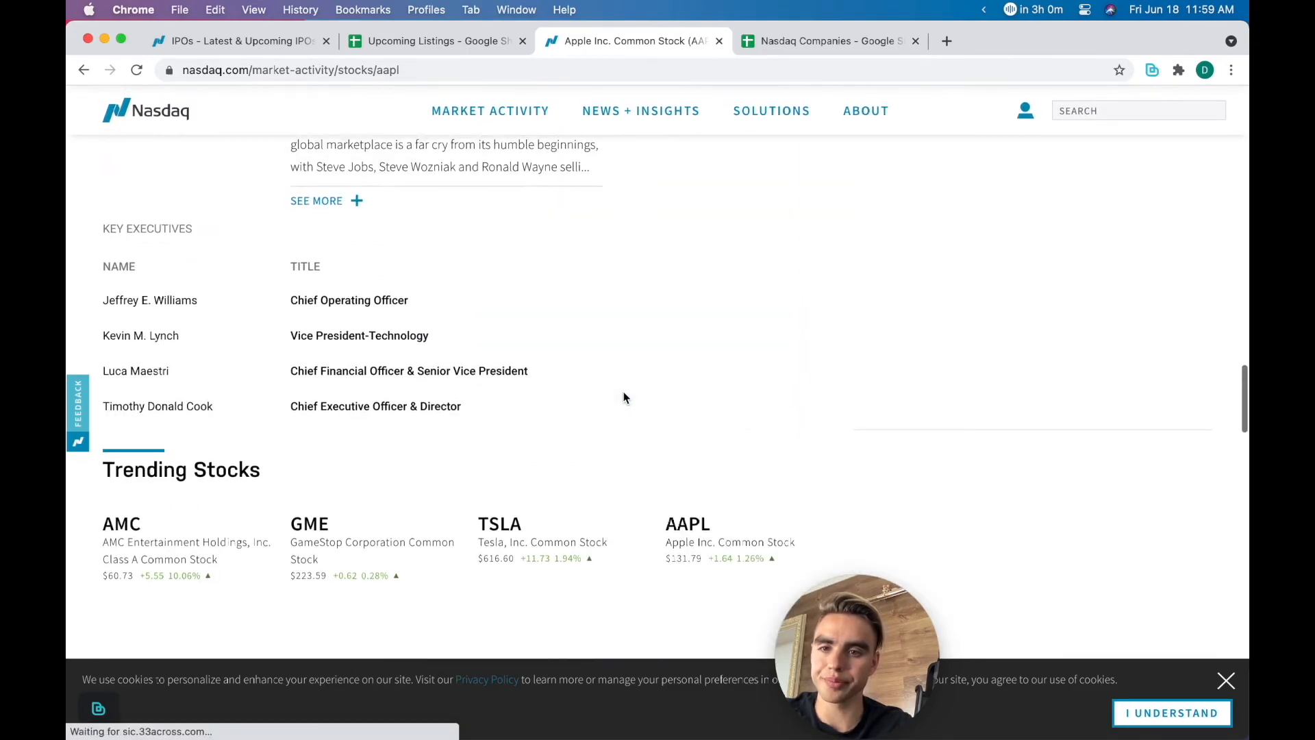
{"action": "scroll", "coordinate": [623, 397], "scroll_direction": "down", "scroll_amount": 2}
{"action": "left_click", "coordinate": [305, 427]}
Step: Run the Companies Scraper Nasdaq playbook on the GameStop page, check the Nasdaq Companies sheet and return to the stock page
{"action": "key", "text": "alt+b"}
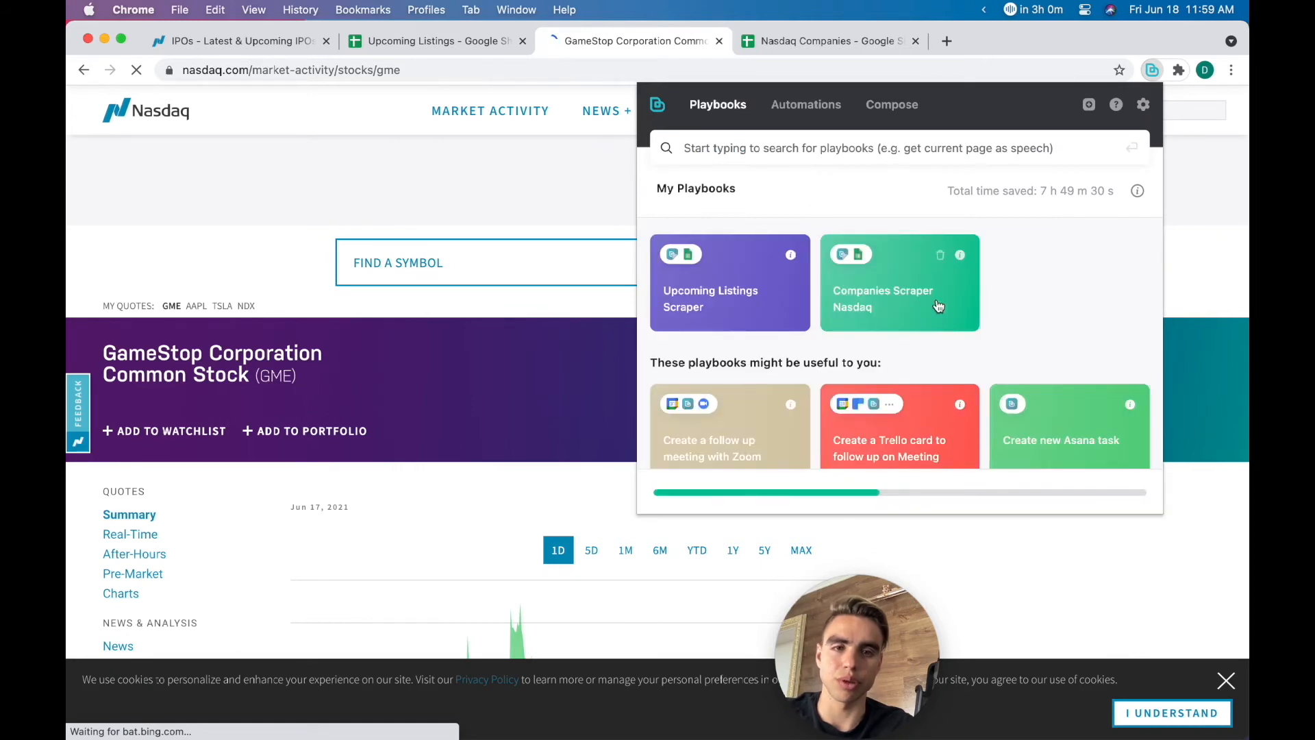
{"action": "left_click", "coordinate": [750, 42]}
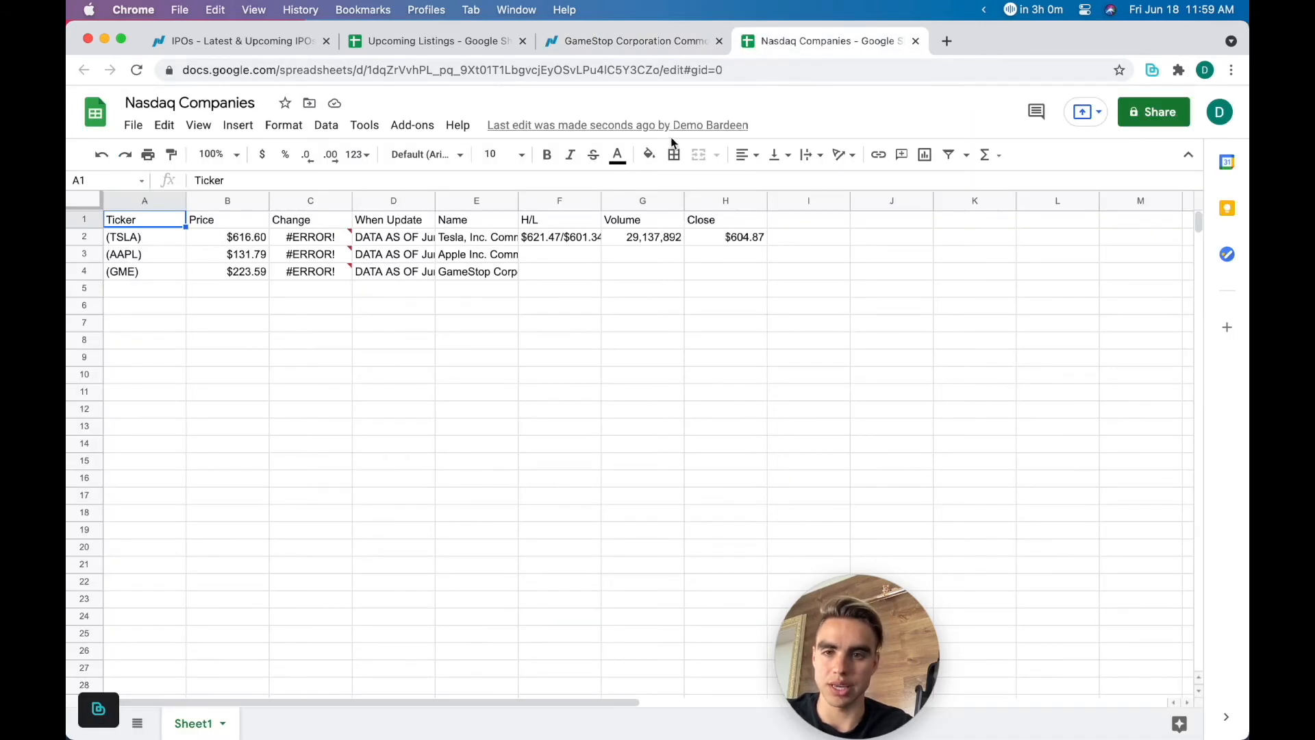
{"action": "left_click", "coordinate": [648, 41]}
{"action": "mouse_move", "coordinate": [685, 196]}
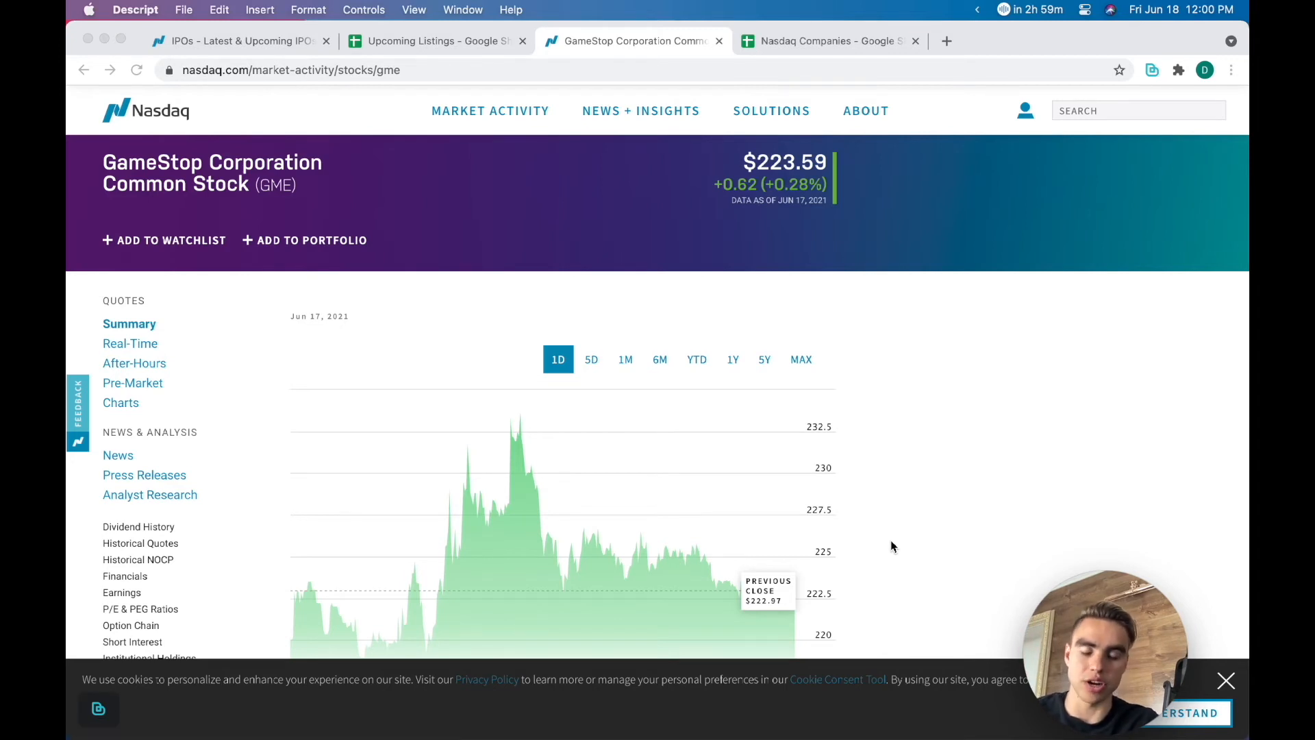
{"action": "scroll", "coordinate": [893, 546], "scroll_direction": "down", "scroll_amount": 1}
{"action": "scroll", "coordinate": [893, 546], "scroll_direction": "up", "scroll_amount": 1}
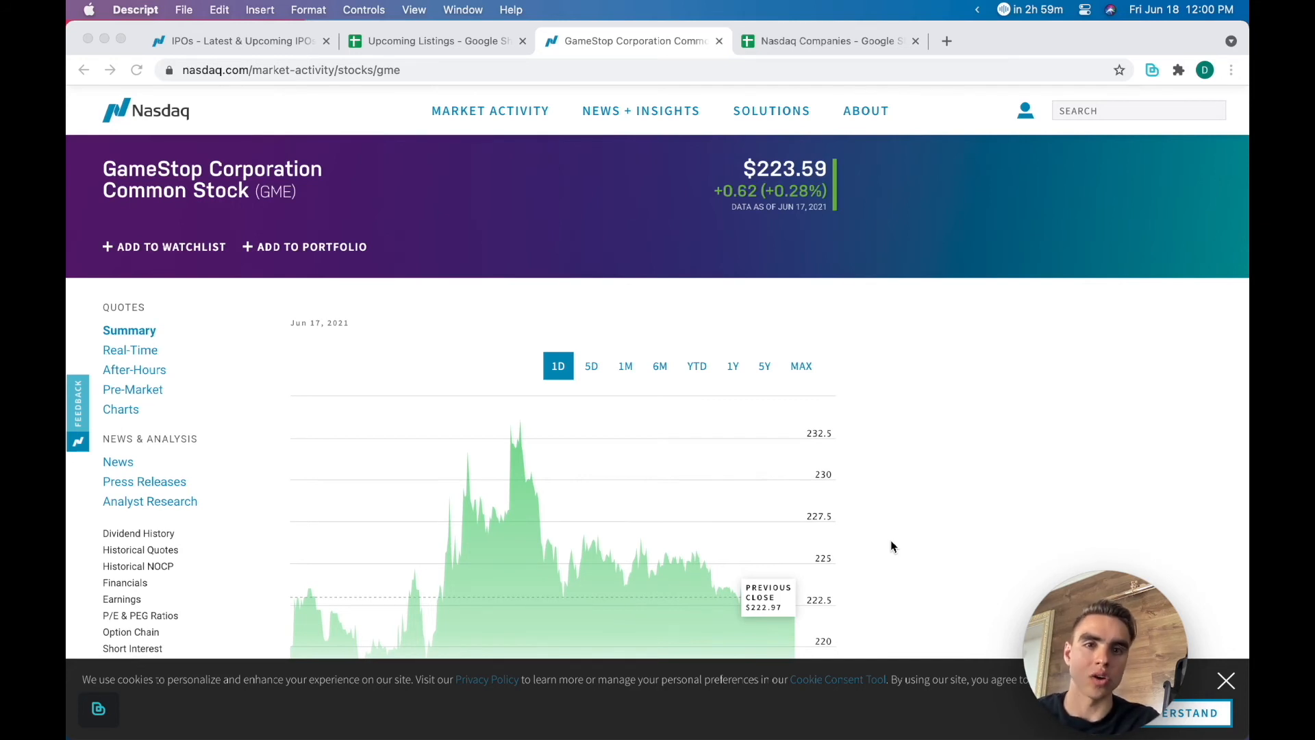
Step: Open Bardeen's command notebook on the GameStop page and clear its earlier results
{"action": "left_click", "coordinate": [954, 466]}
{"action": "key", "text": "alt+b"}
{"action": "left_click", "coordinate": [901, 105]}
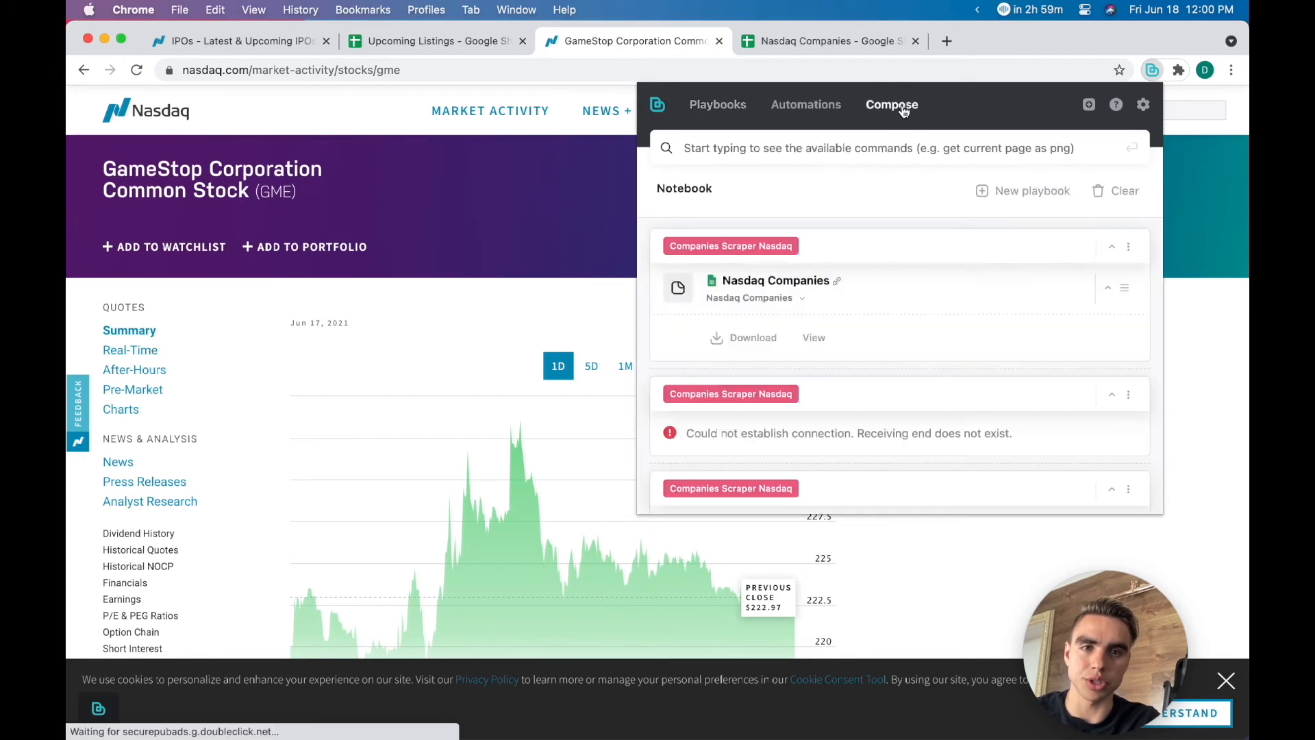
{"action": "left_click", "coordinate": [1117, 190]}
Step: Capture an image snippet of the watchlist and portfolio strip in the GameStop page header
{"action": "left_click", "coordinate": [944, 151]}
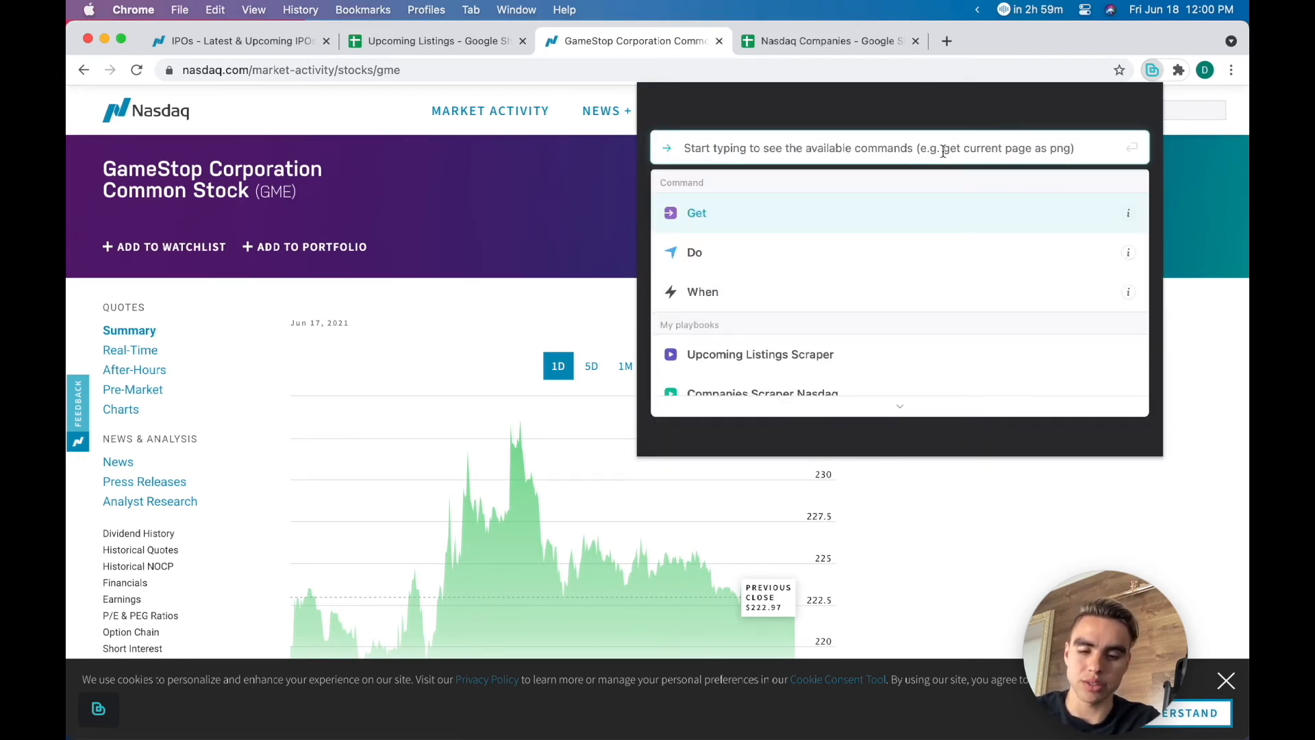
{"action": "type", "text": "image"}
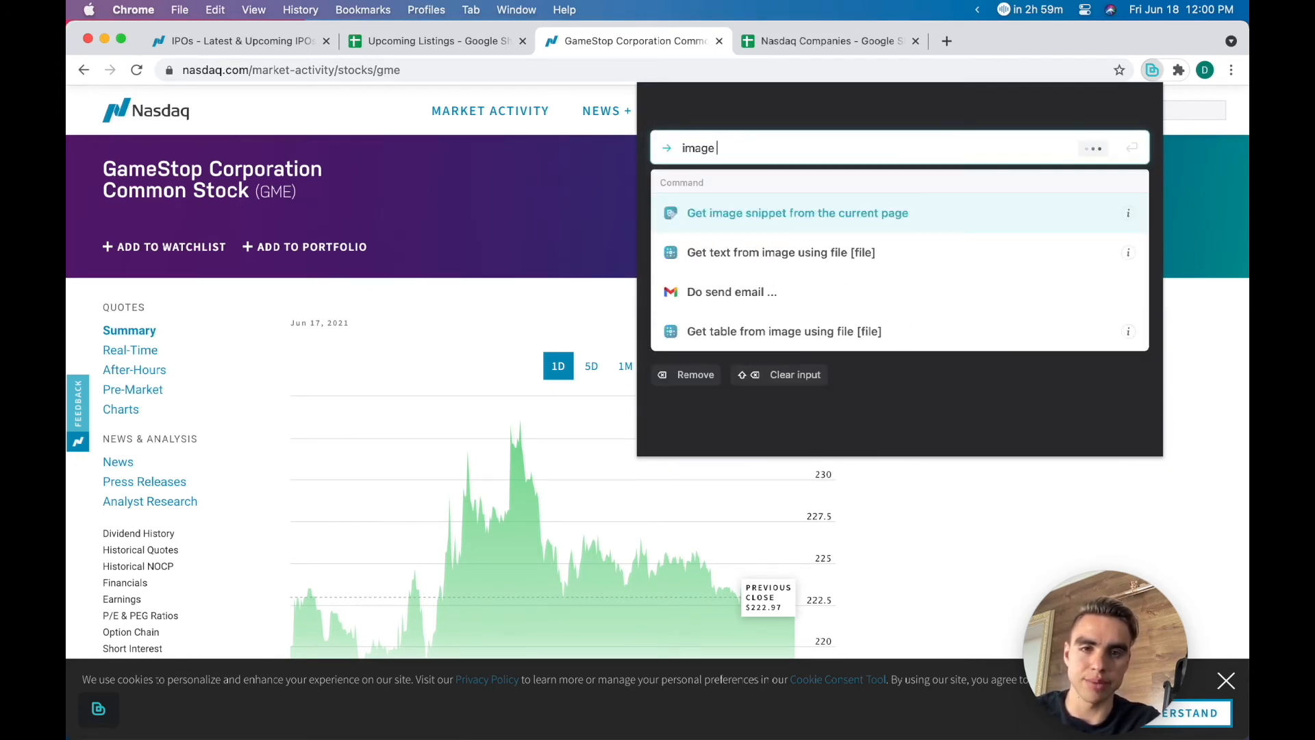
{"action": "left_click", "coordinate": [793, 223]}
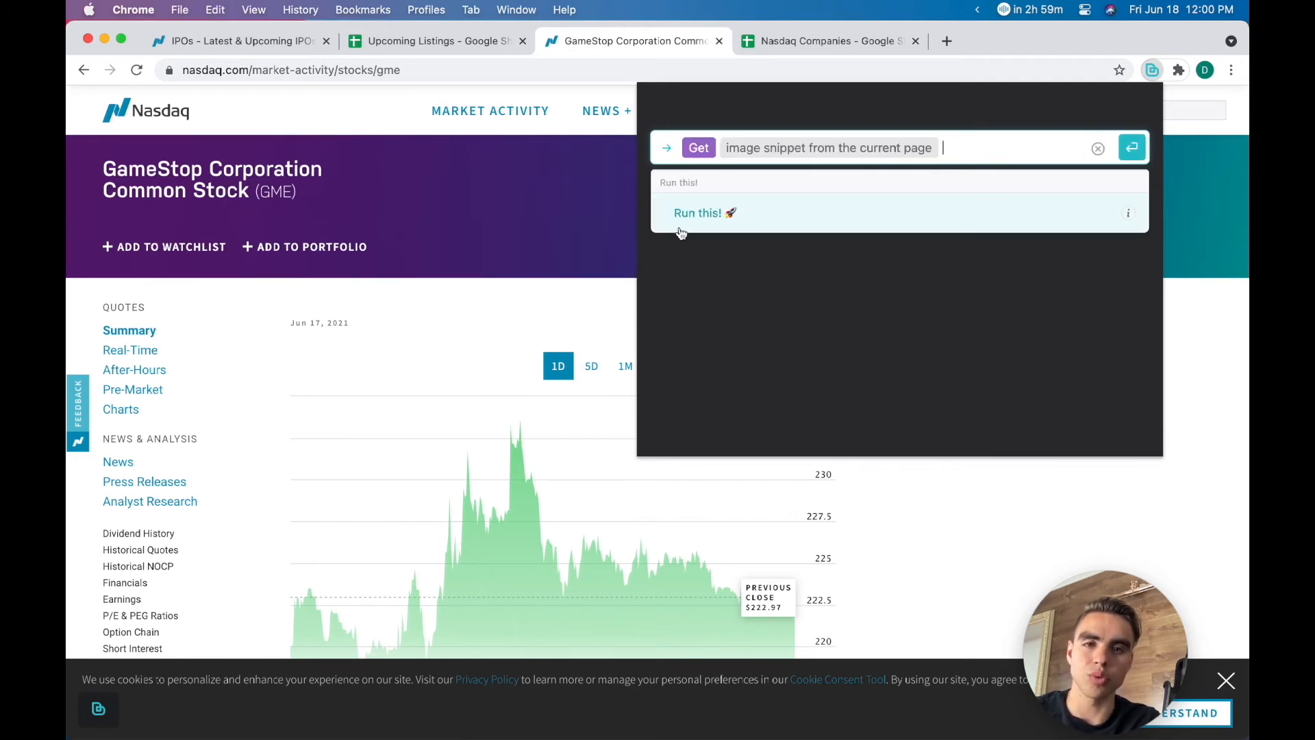
{"action": "left_click", "coordinate": [680, 232]}
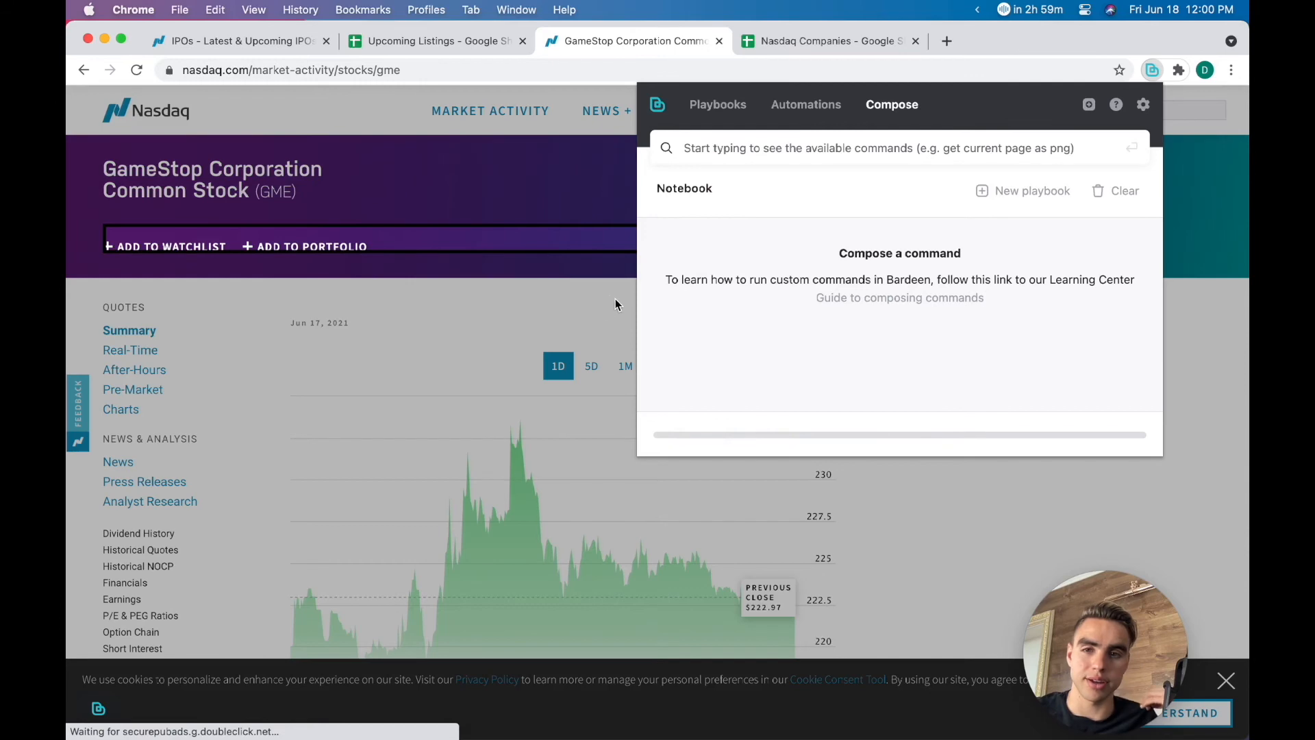
{"action": "left_click", "coordinate": [585, 302]}
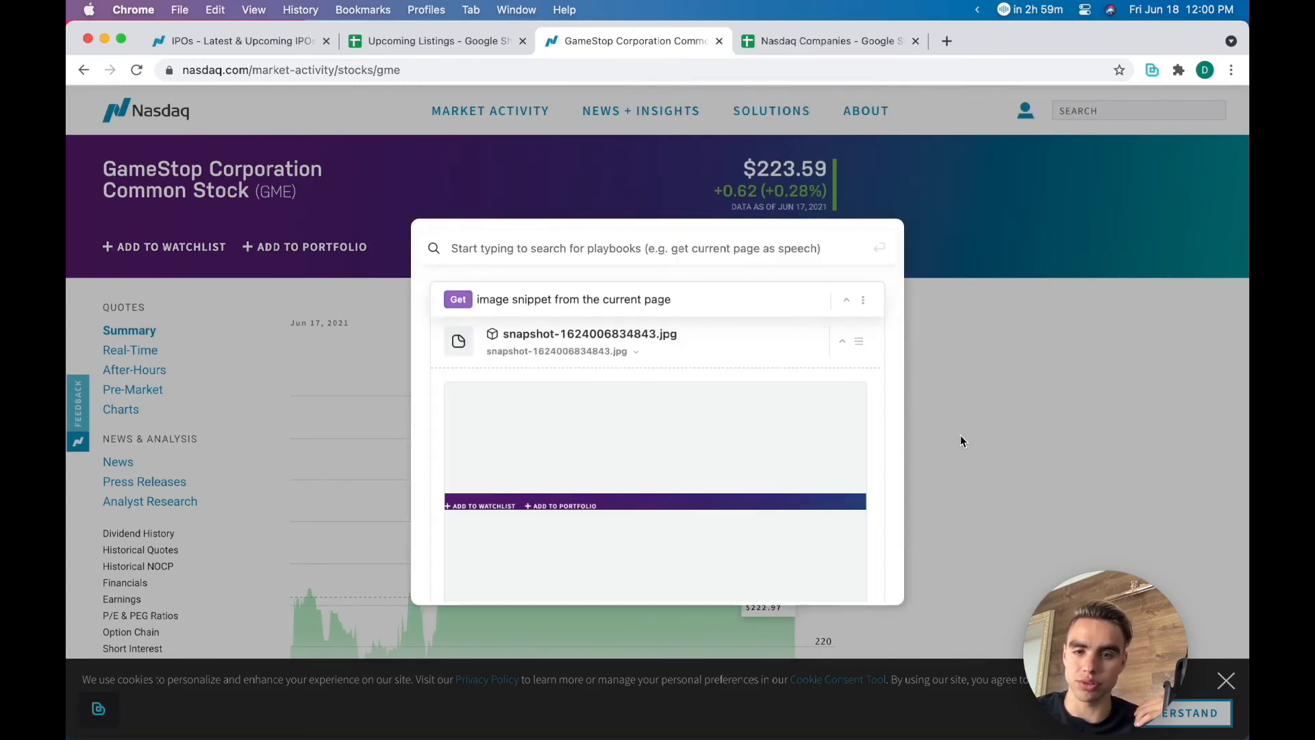
{"action": "left_click", "coordinate": [960, 441]}
Step: Run the image snippet command again and capture the GameStop page section containing the one-day price chart
{"action": "key", "text": "alt+b"}
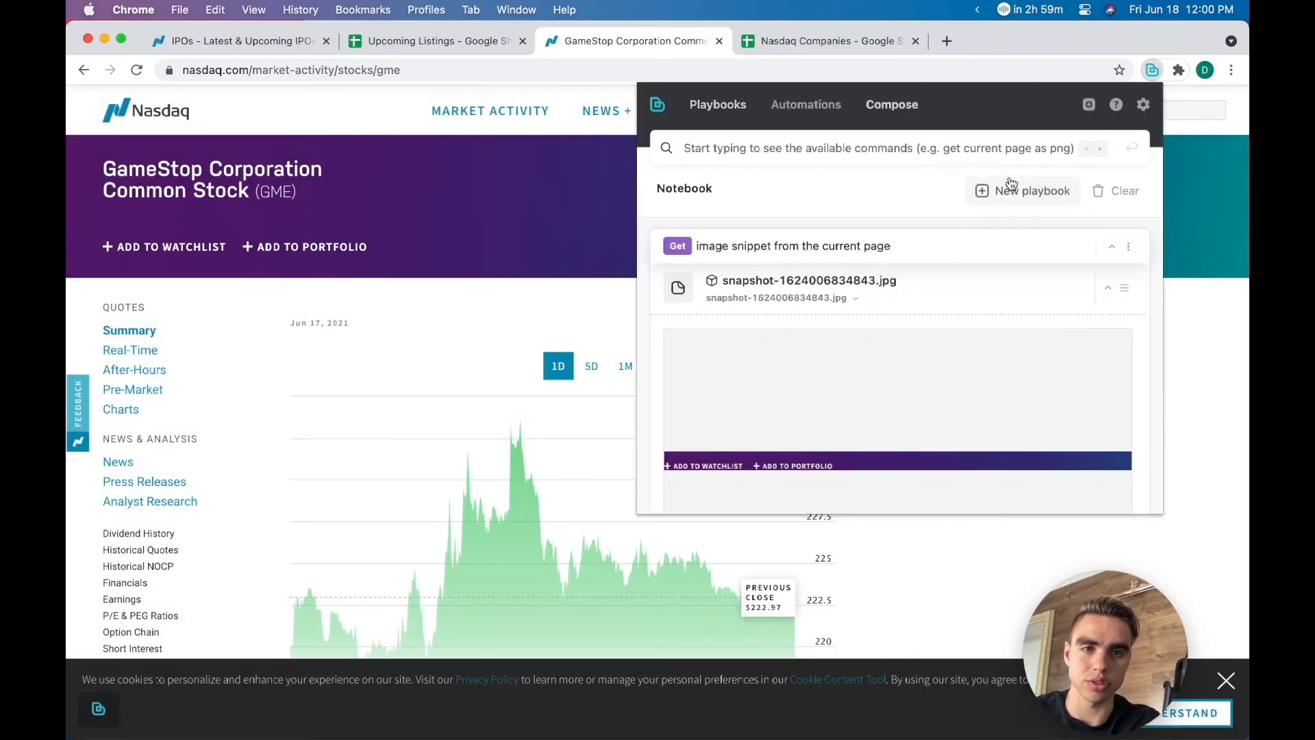
{"action": "type", "text": "image sno"}
{"action": "key", "text": "Return"}
{"action": "key", "text": "Return"}
{"action": "left_click", "coordinate": [409, 430]}
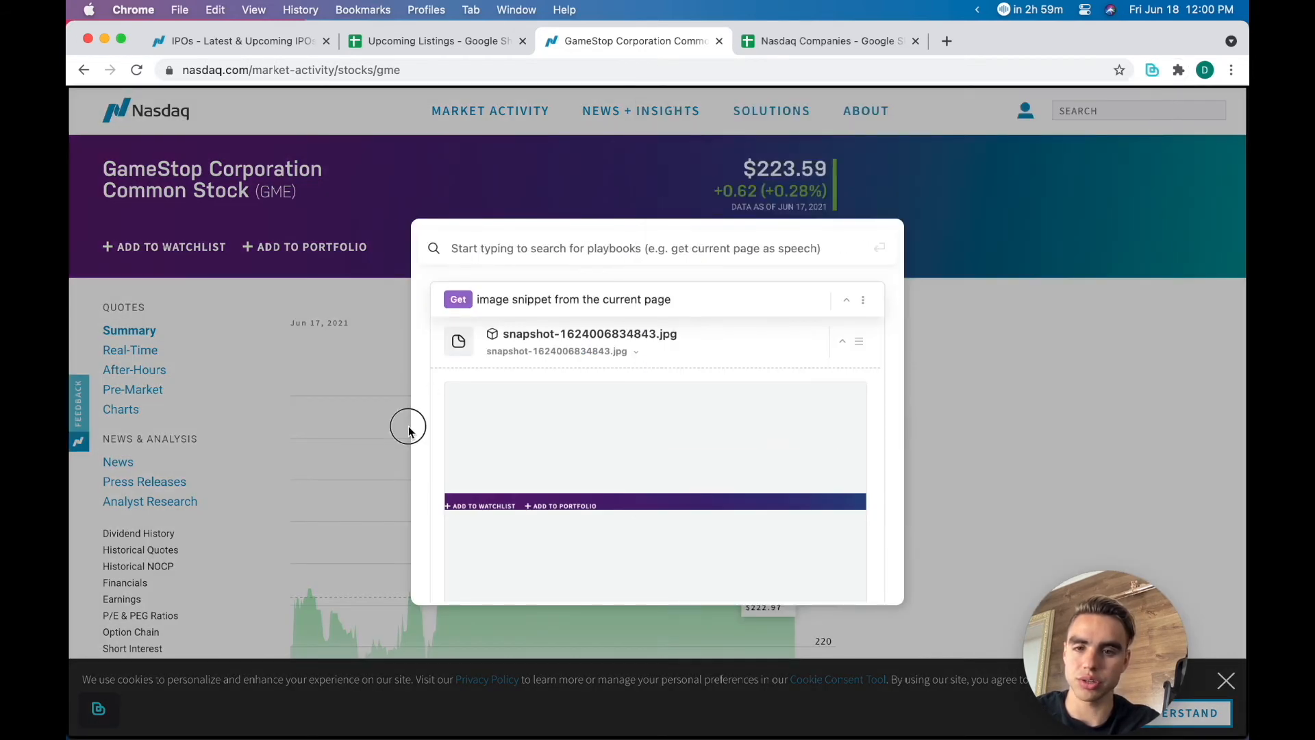
{"action": "left_click", "coordinate": [946, 308]}
{"action": "scroll", "coordinate": [667, 454], "scroll_direction": "down", "scroll_amount": 2}
{"action": "scroll", "coordinate": [667, 454], "scroll_direction": "up", "scroll_amount": 1}
{"action": "scroll", "coordinate": [667, 455], "scroll_direction": "up", "scroll_amount": 1}
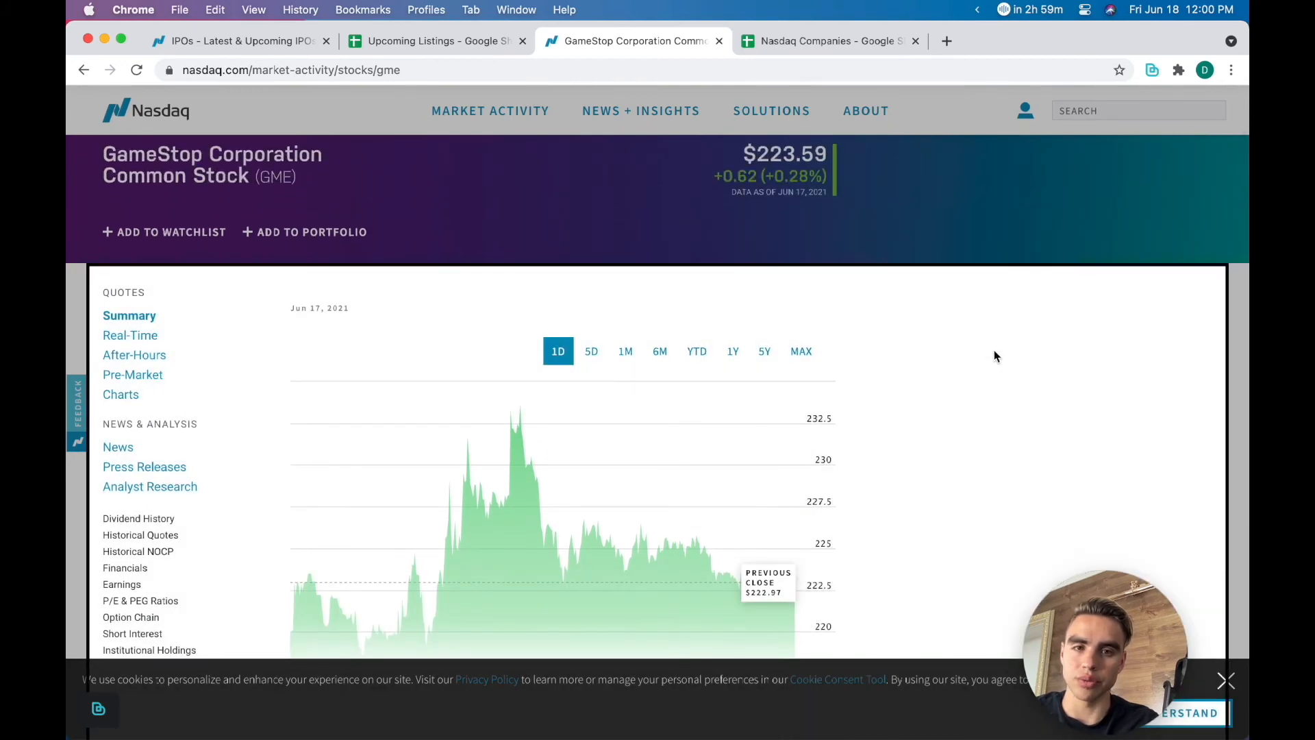
{"action": "scroll", "coordinate": [995, 355], "scroll_direction": "down", "scroll_amount": 10}
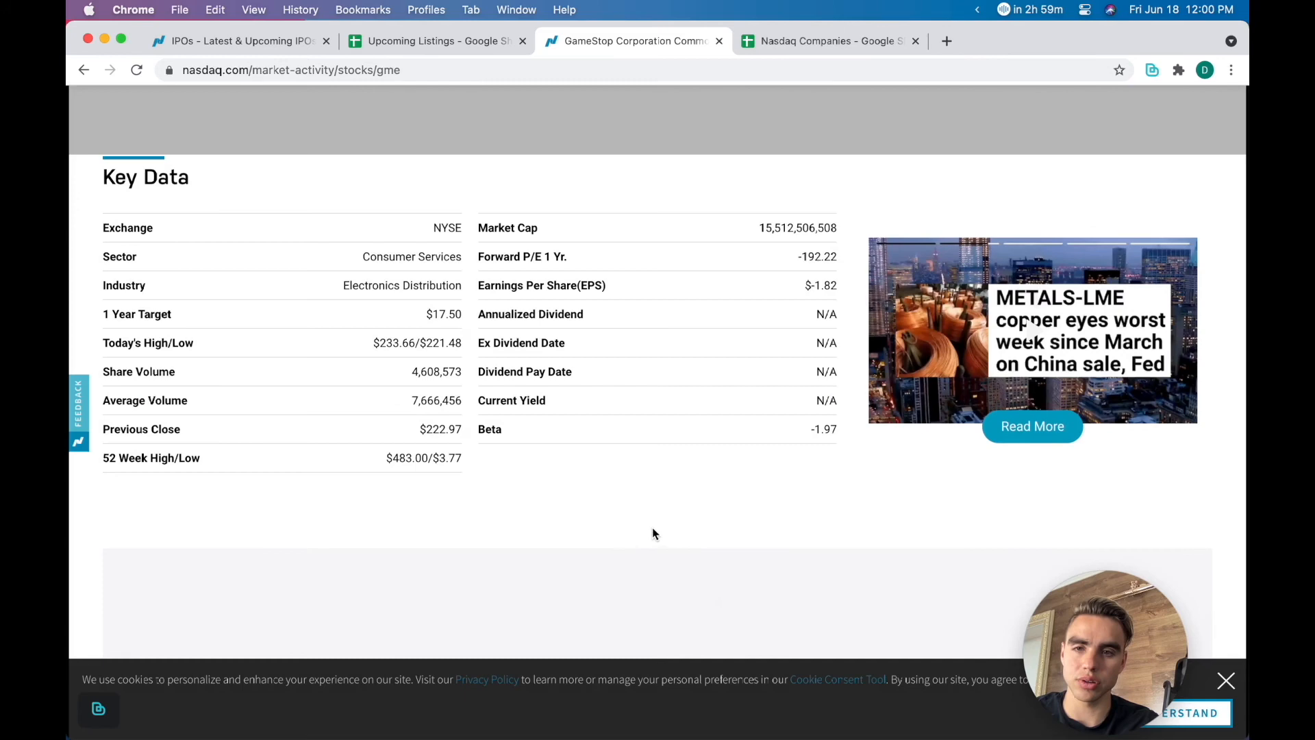
{"action": "scroll", "coordinate": [652, 533], "scroll_direction": "up", "scroll_amount": 10}
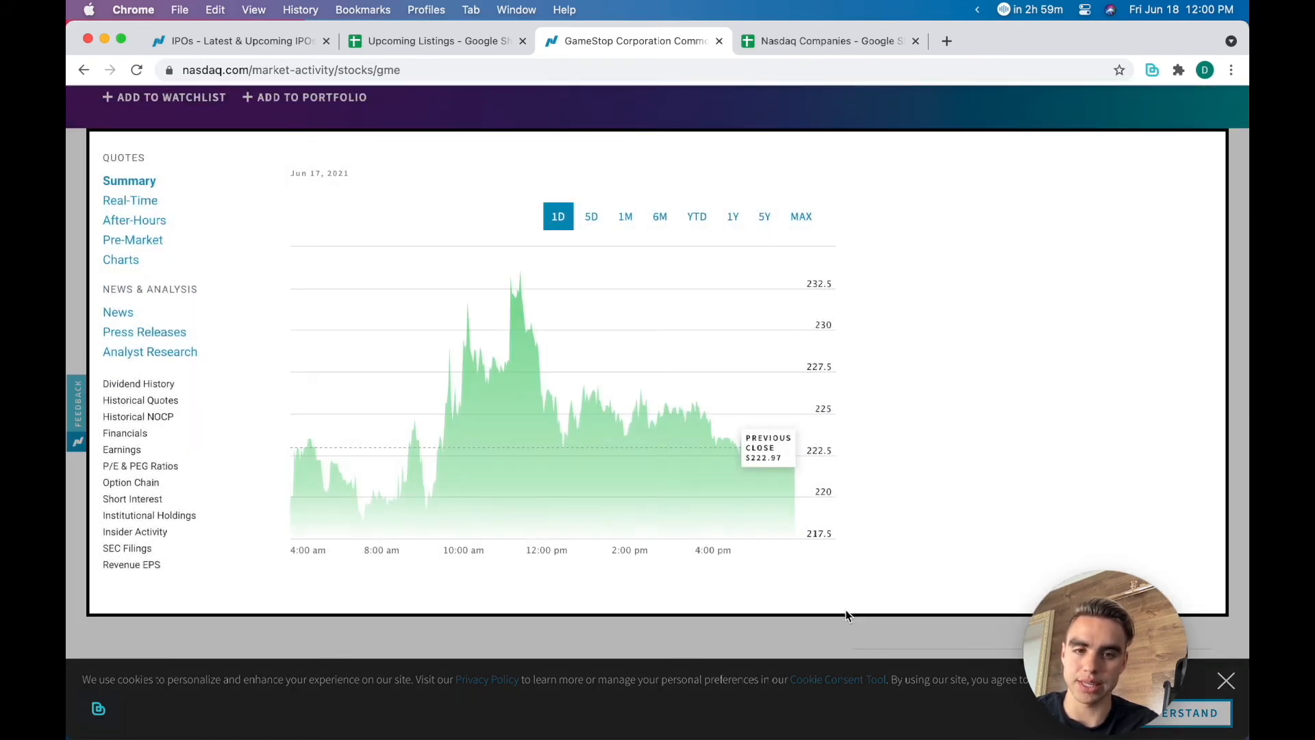
{"action": "left_click", "coordinate": [845, 609]}
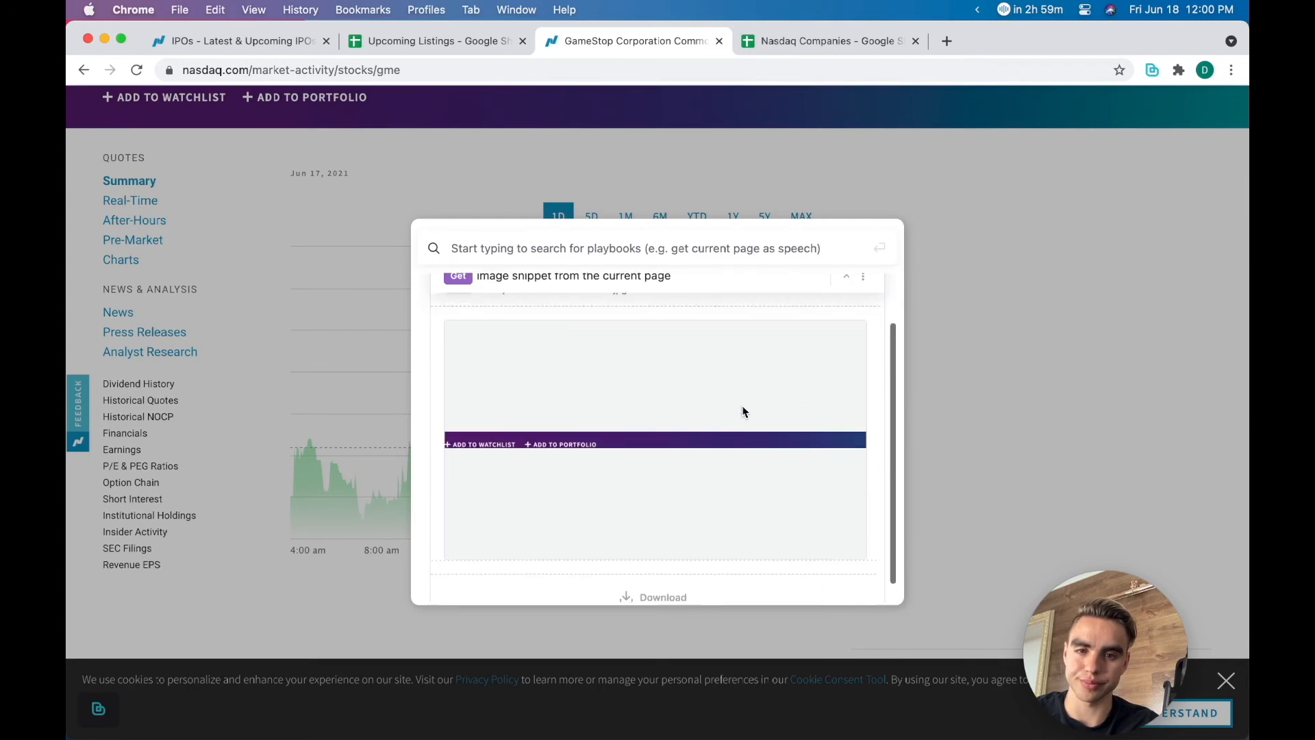
Step: Open the command notebook and check the captured chart snippet
{"action": "left_click", "coordinate": [684, 250]}
{"action": "left_click", "coordinate": [937, 231]}
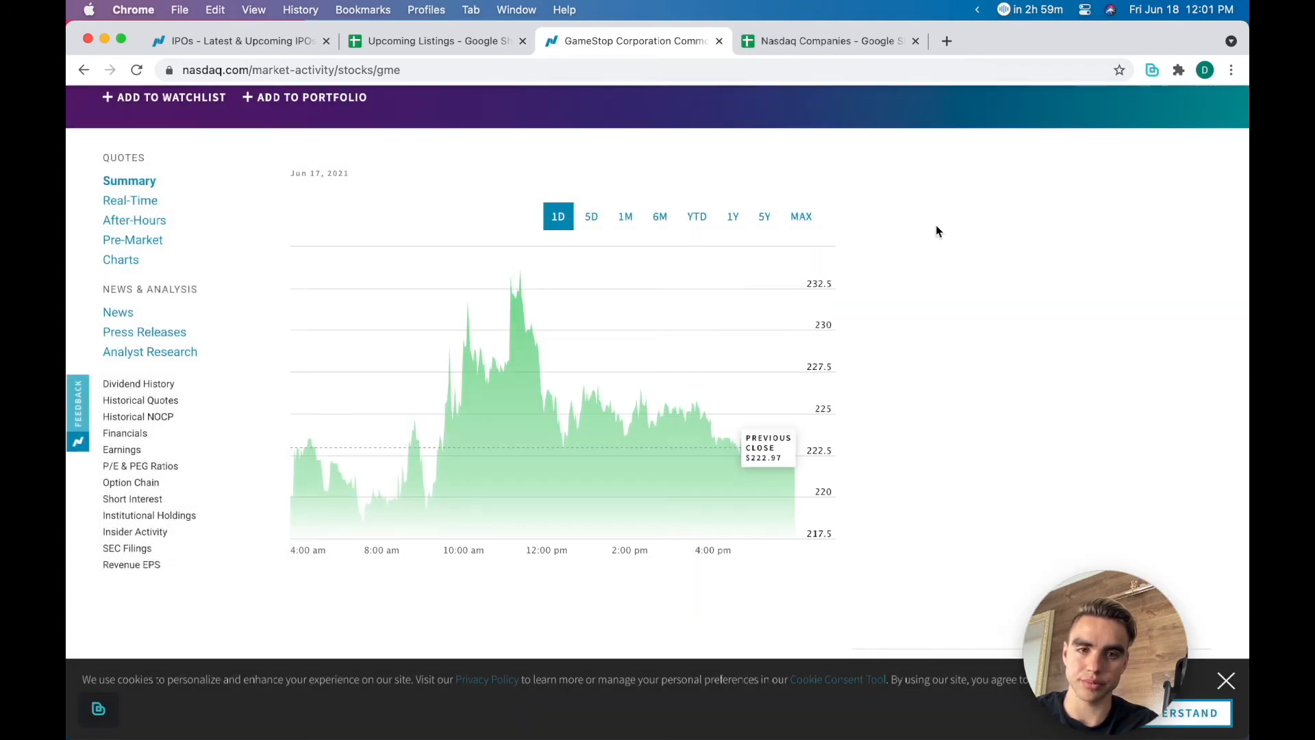
{"action": "key", "text": "alt+b"}
{"action": "left_click", "coordinate": [893, 106]}
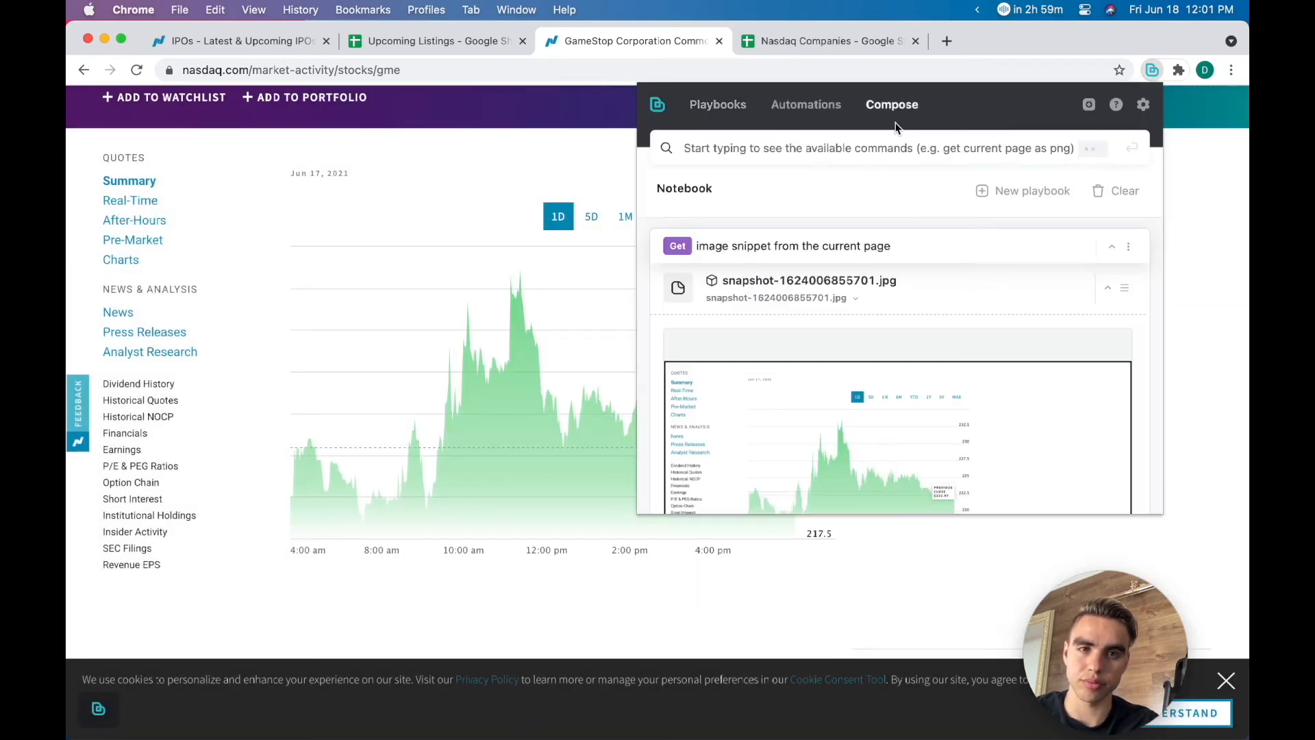
{"action": "scroll", "coordinate": [930, 331], "scroll_direction": "down", "scroll_amount": 2}
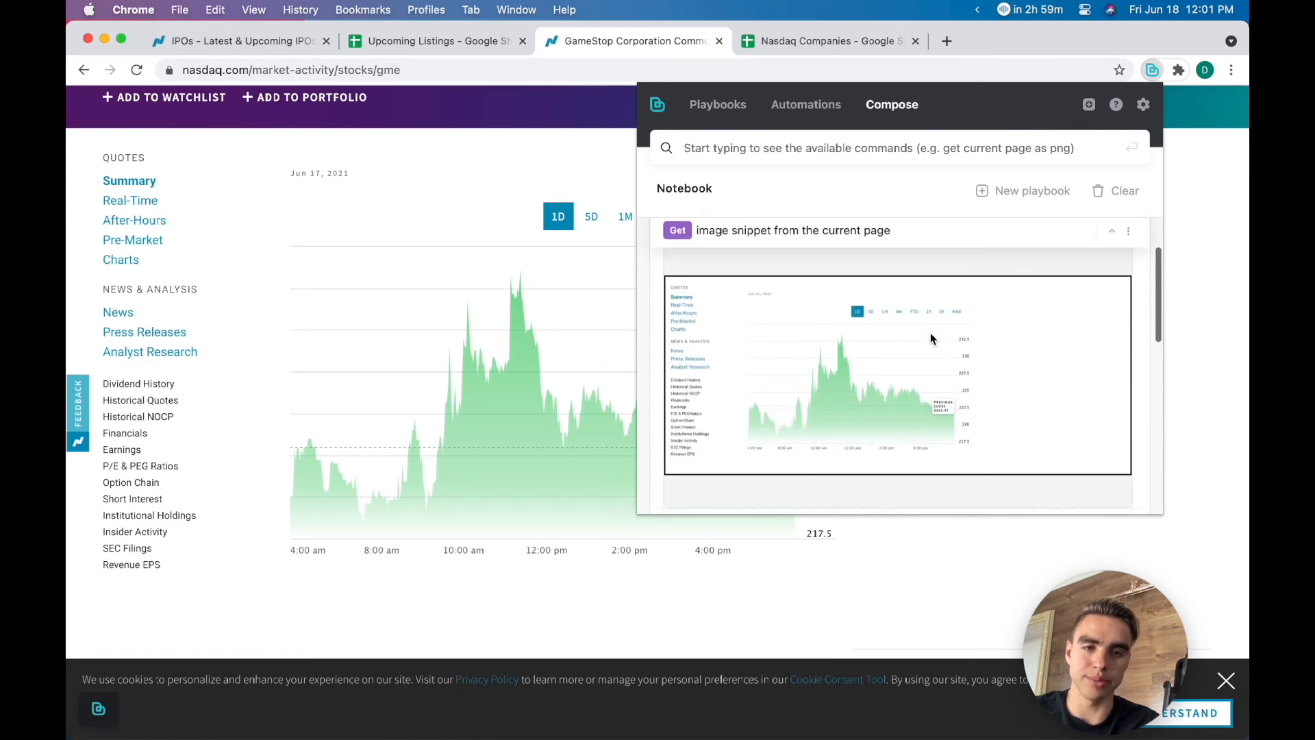
Step: Run the command that uploads a file to Google Drive, using the last file as its input
{"action": "left_click", "coordinate": [839, 148]}
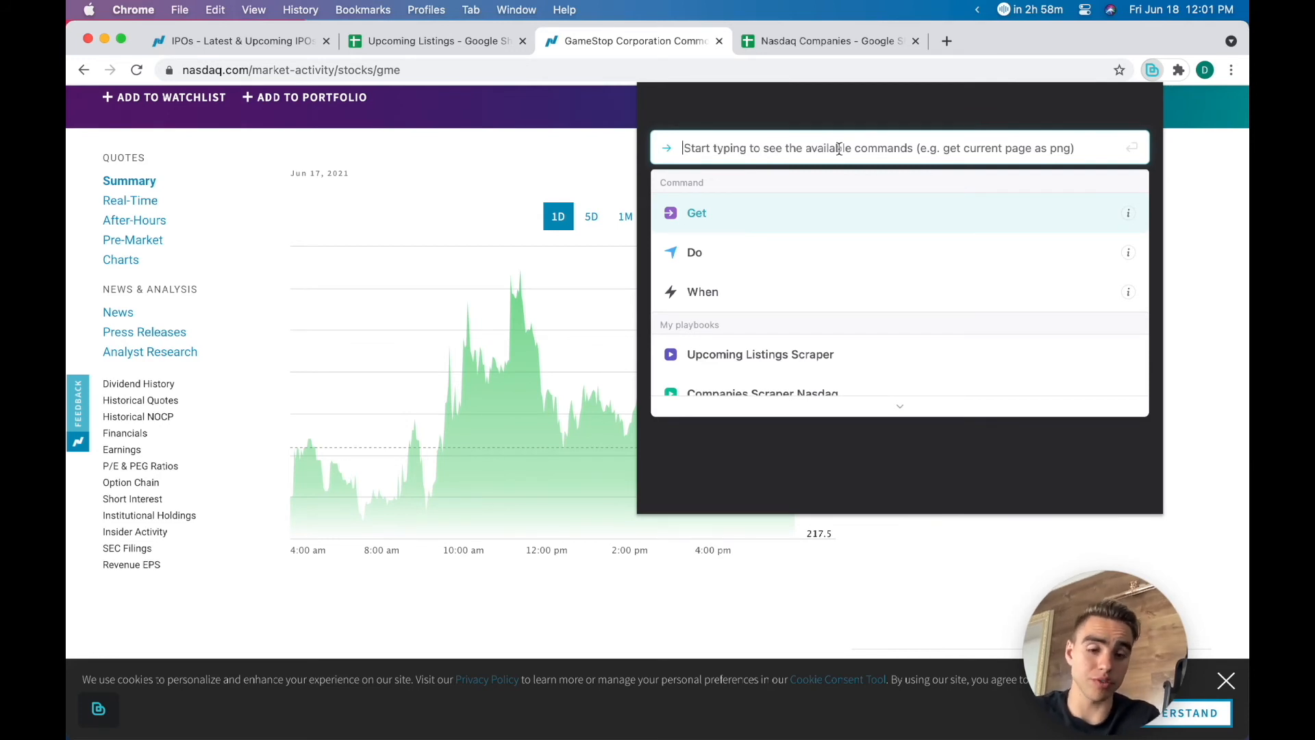
{"action": "type", "text": "upload"}
{"action": "key", "text": "Return"}
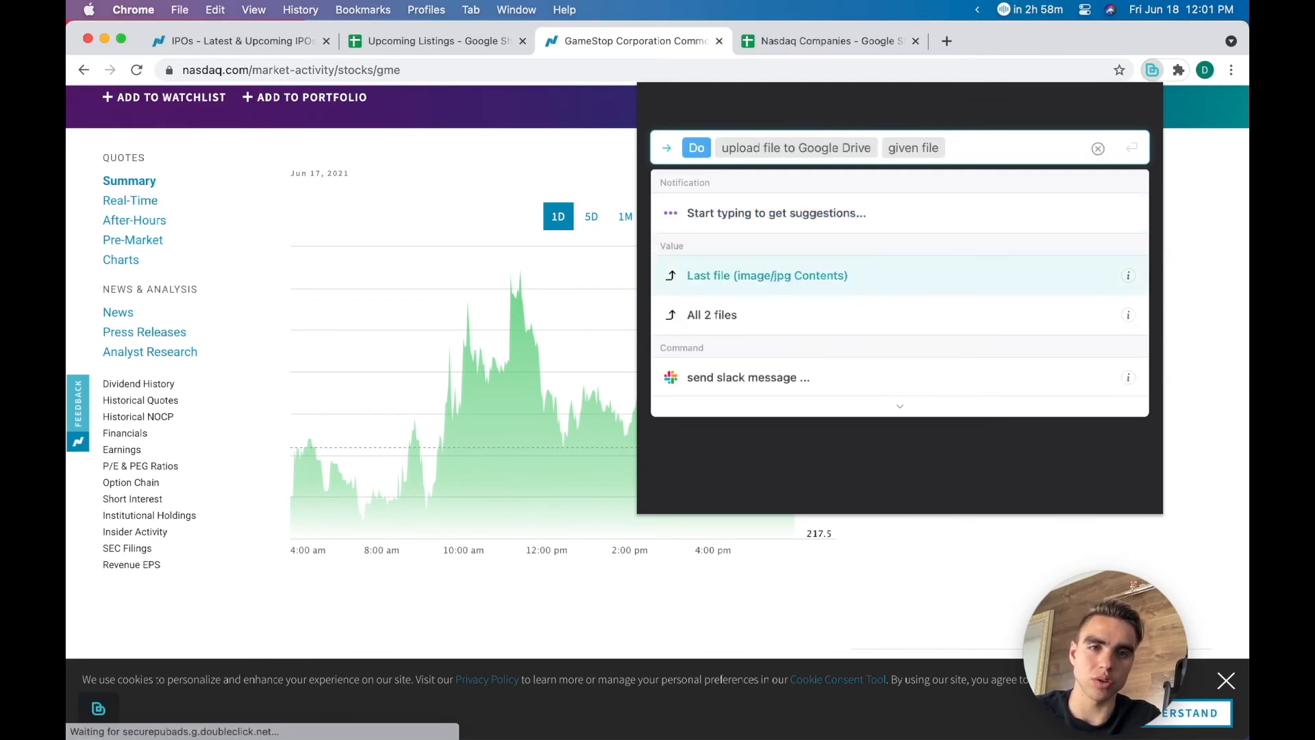
{"action": "left_click", "coordinate": [846, 281]}
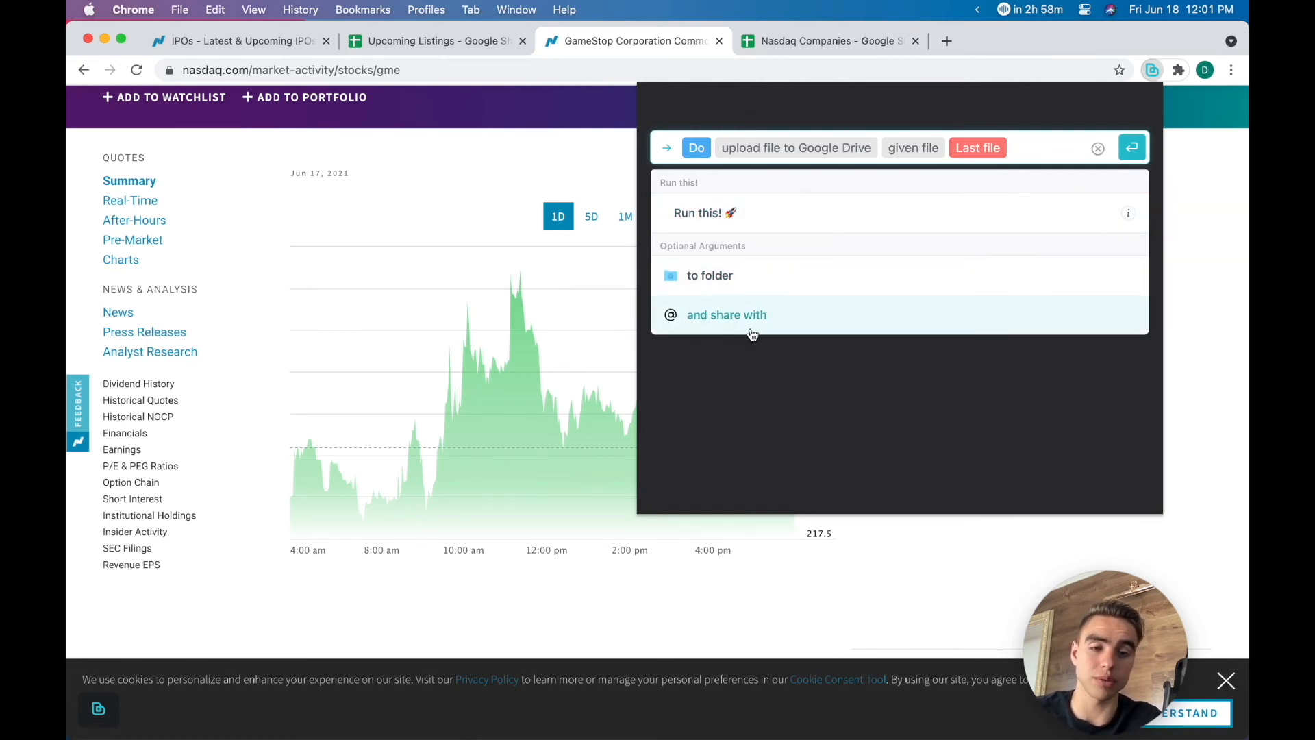
{"action": "left_click", "coordinate": [763, 226]}
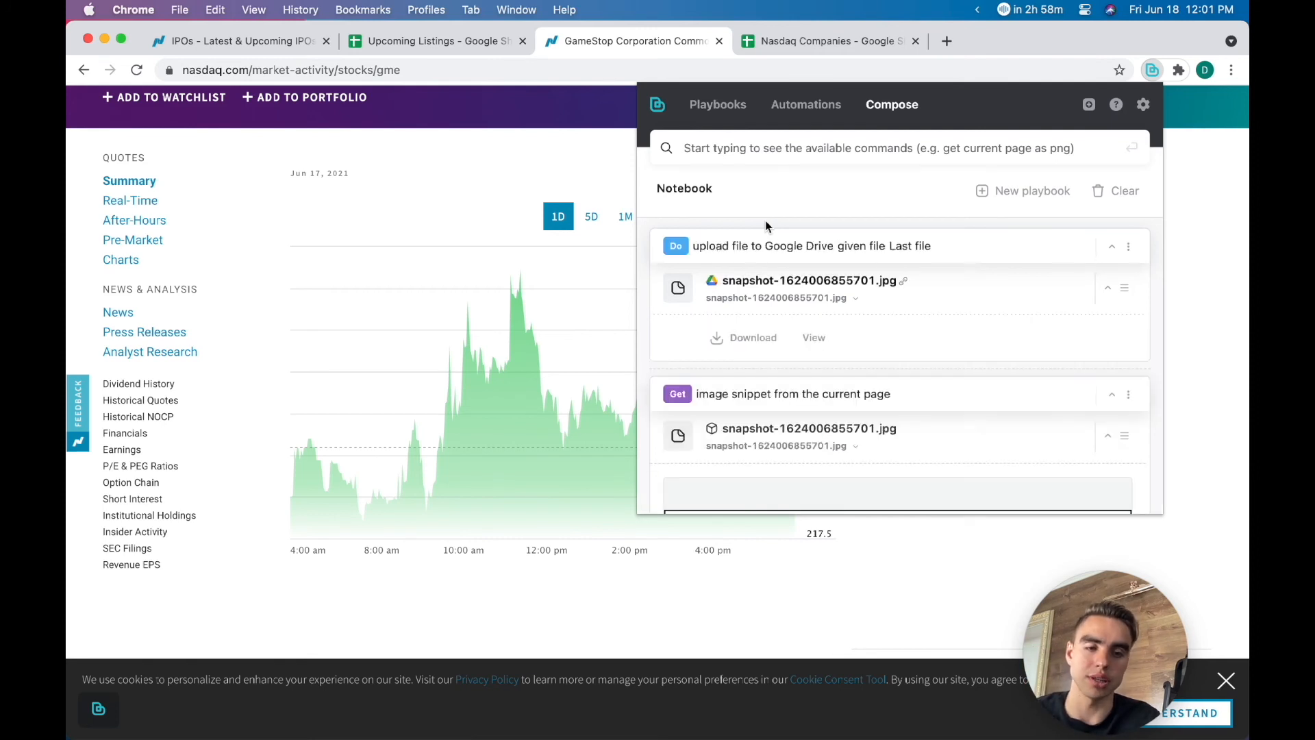
Step: View the uploaded snapshot, and open drive.google.com in a new tab to locate it in My Drive
{"action": "left_click", "coordinate": [813, 339]}
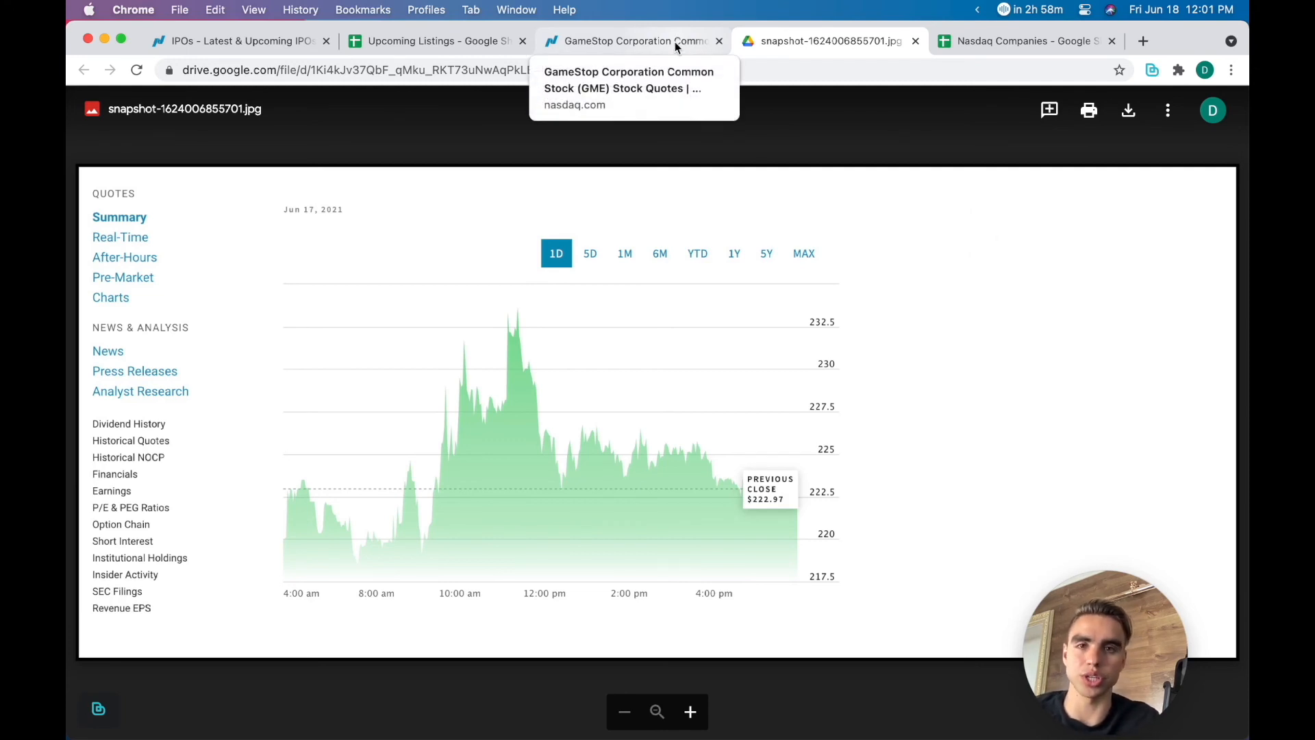
{"action": "key", "text": "super+t"}
{"action": "type", "text": "drive.google.com"}
{"action": "key", "text": "Return"}
{"action": "scroll", "coordinate": [612, 365], "scroll_direction": "down", "scroll_amount": 2}
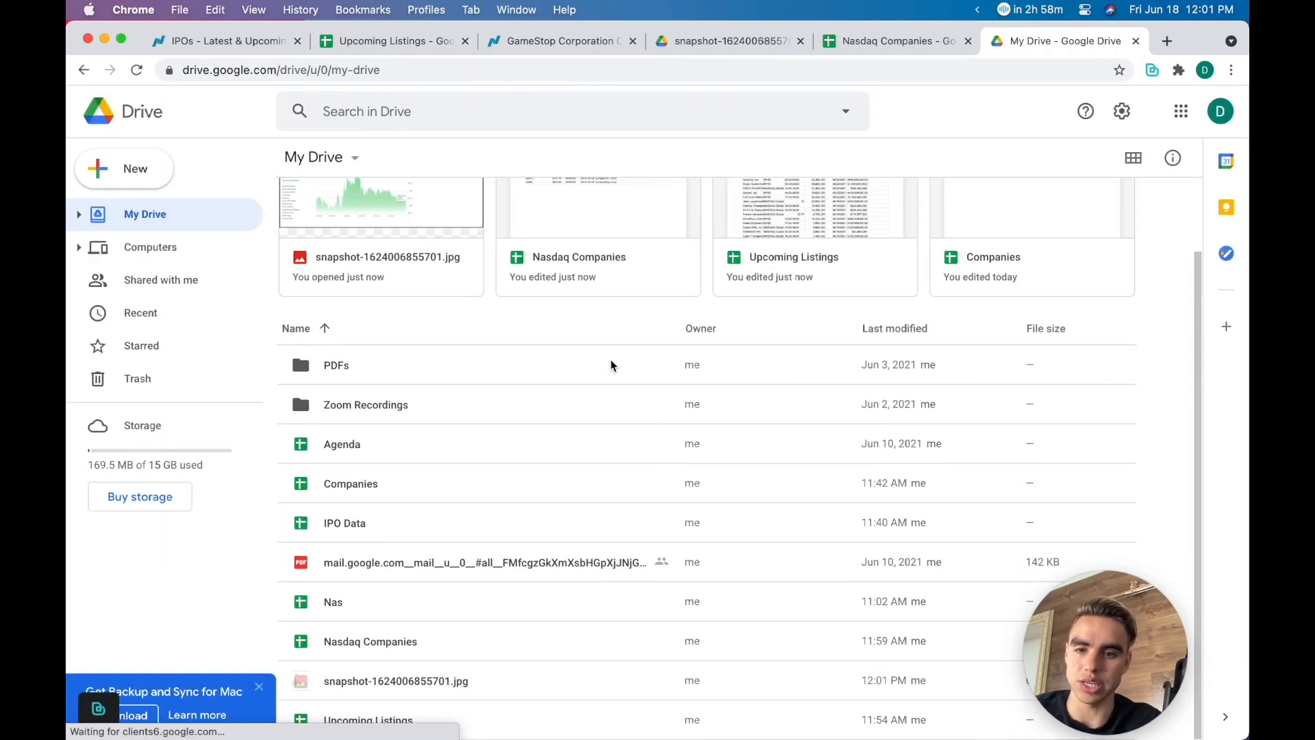
{"action": "scroll", "coordinate": [473, 411], "scroll_direction": "up", "scroll_amount": 2}
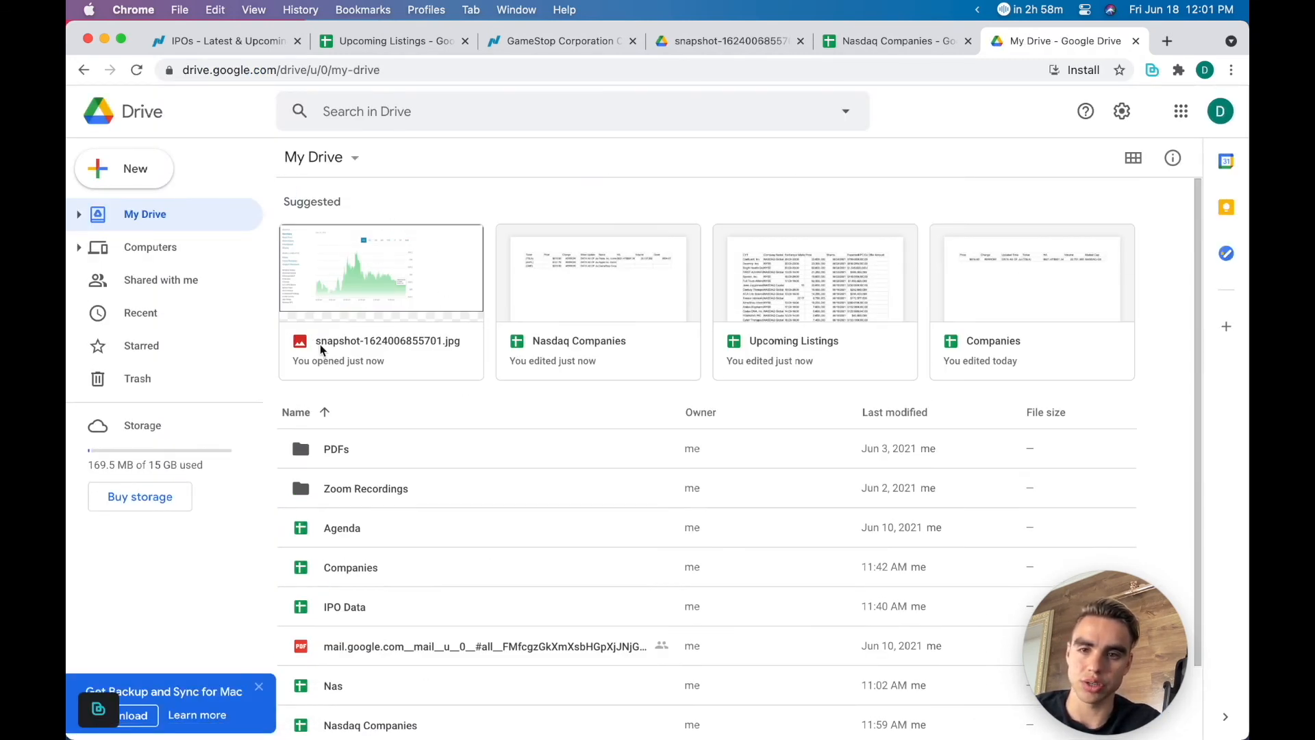
{"action": "left_click", "coordinate": [774, 39]}
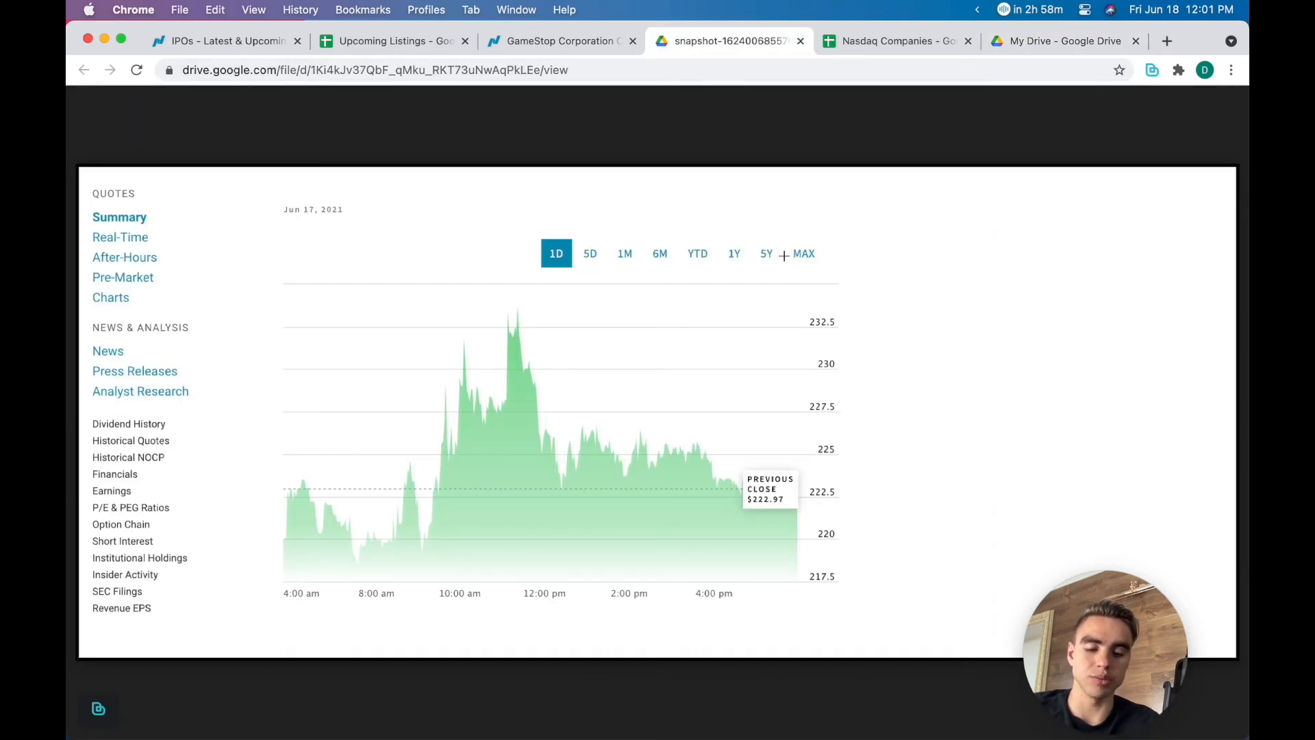
{"action": "key", "text": "alt+b"}
{"action": "left_click", "coordinate": [890, 107]}
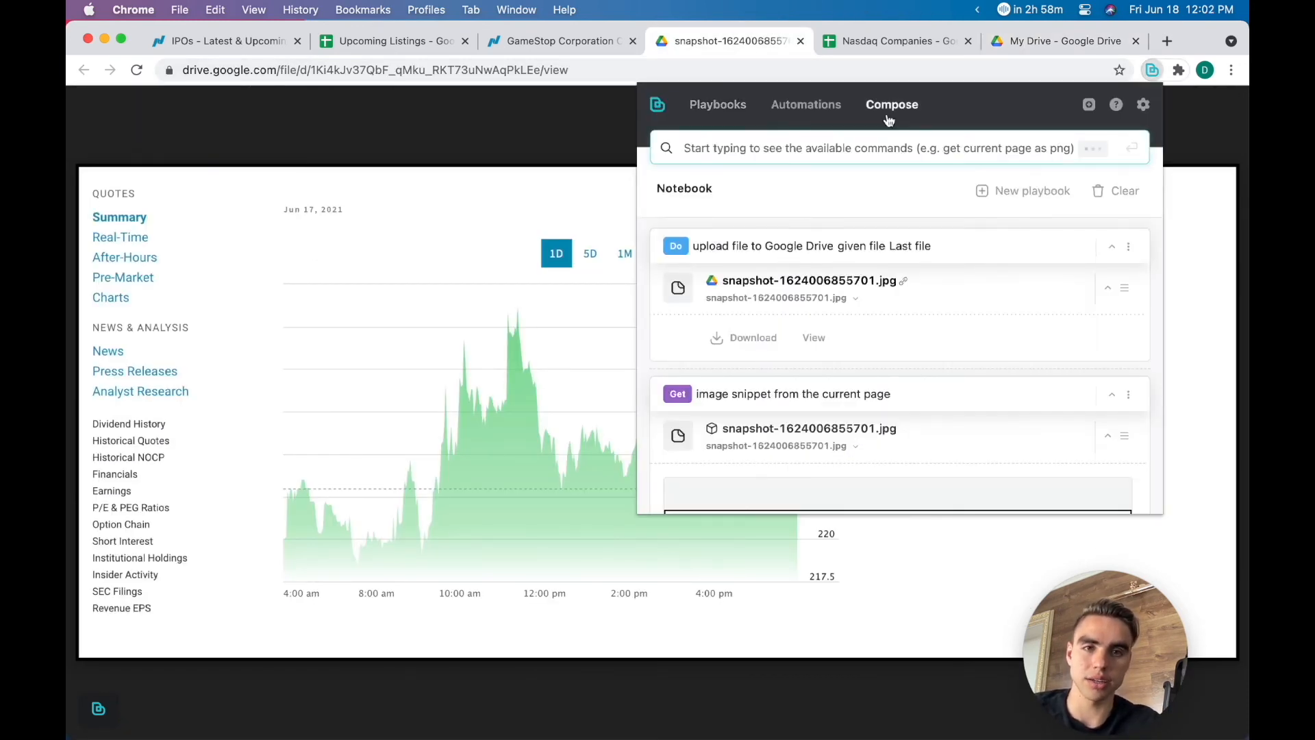
{"action": "left_click", "coordinate": [858, 152]}
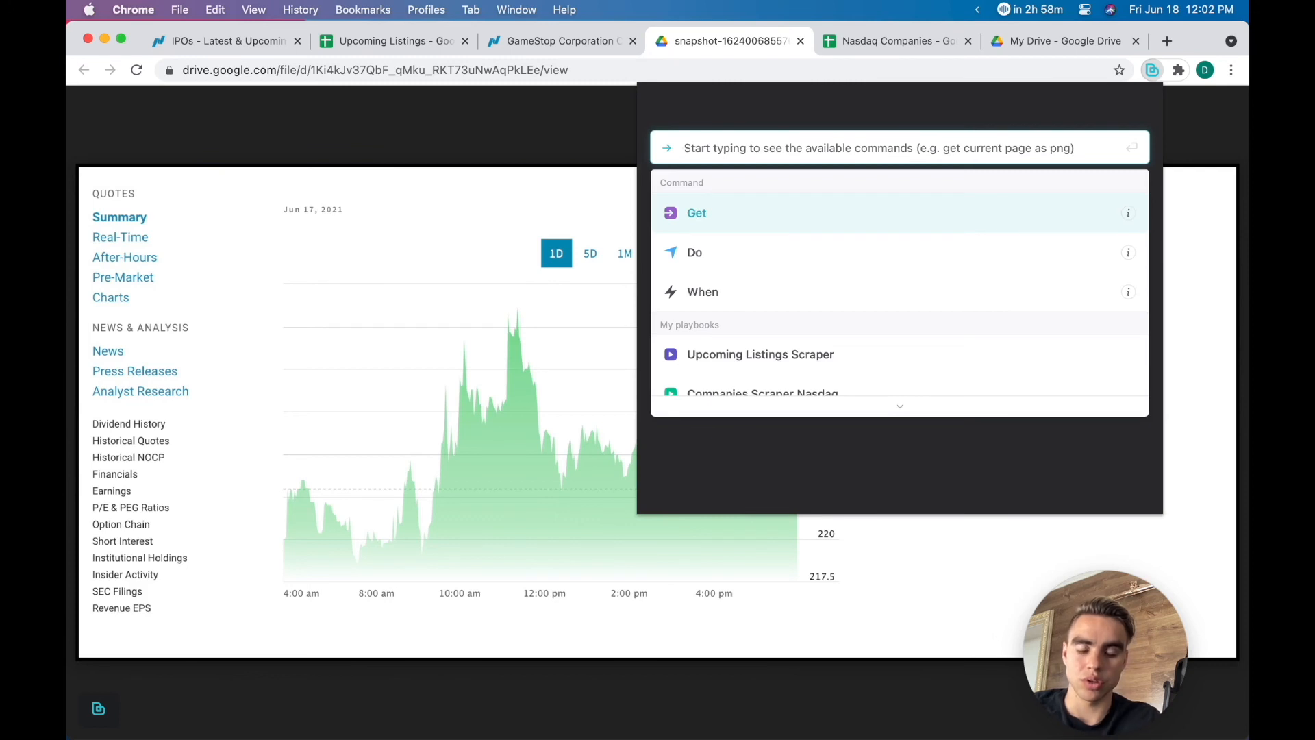
{"action": "type", "text": "send "}
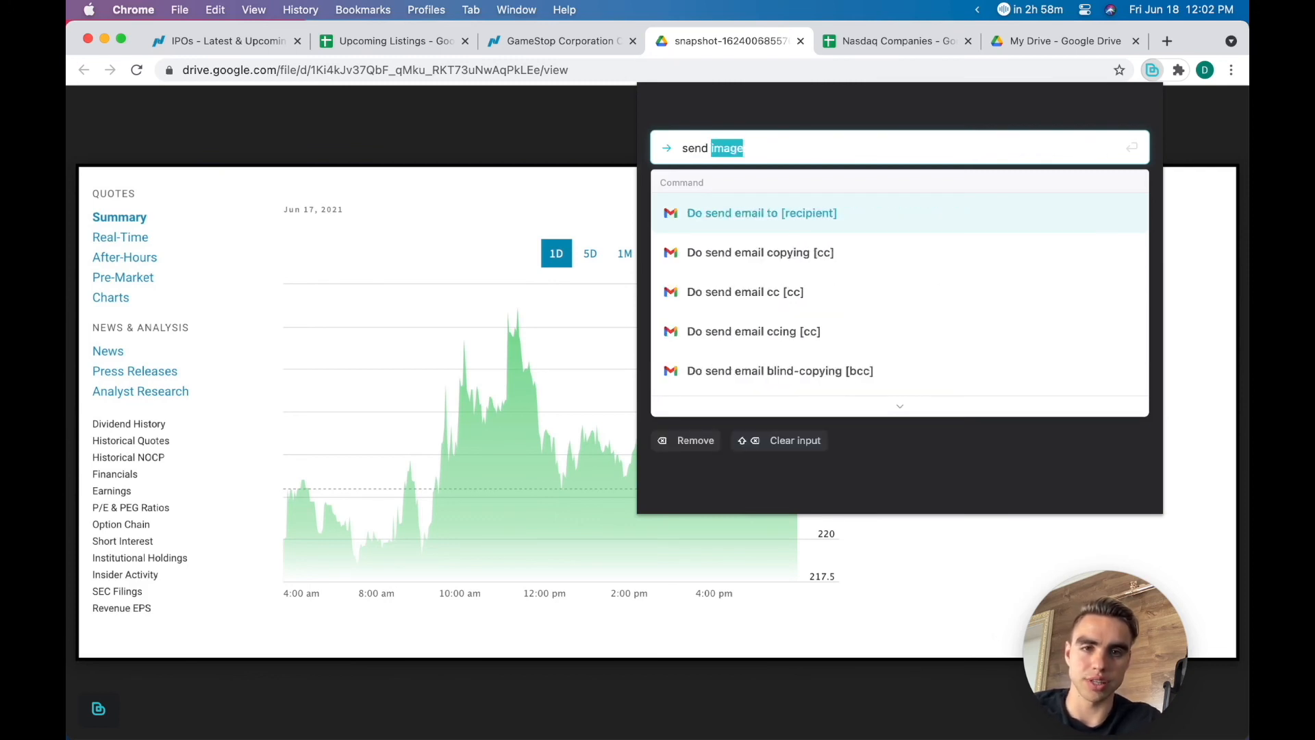
{"action": "type", "text": "file"}
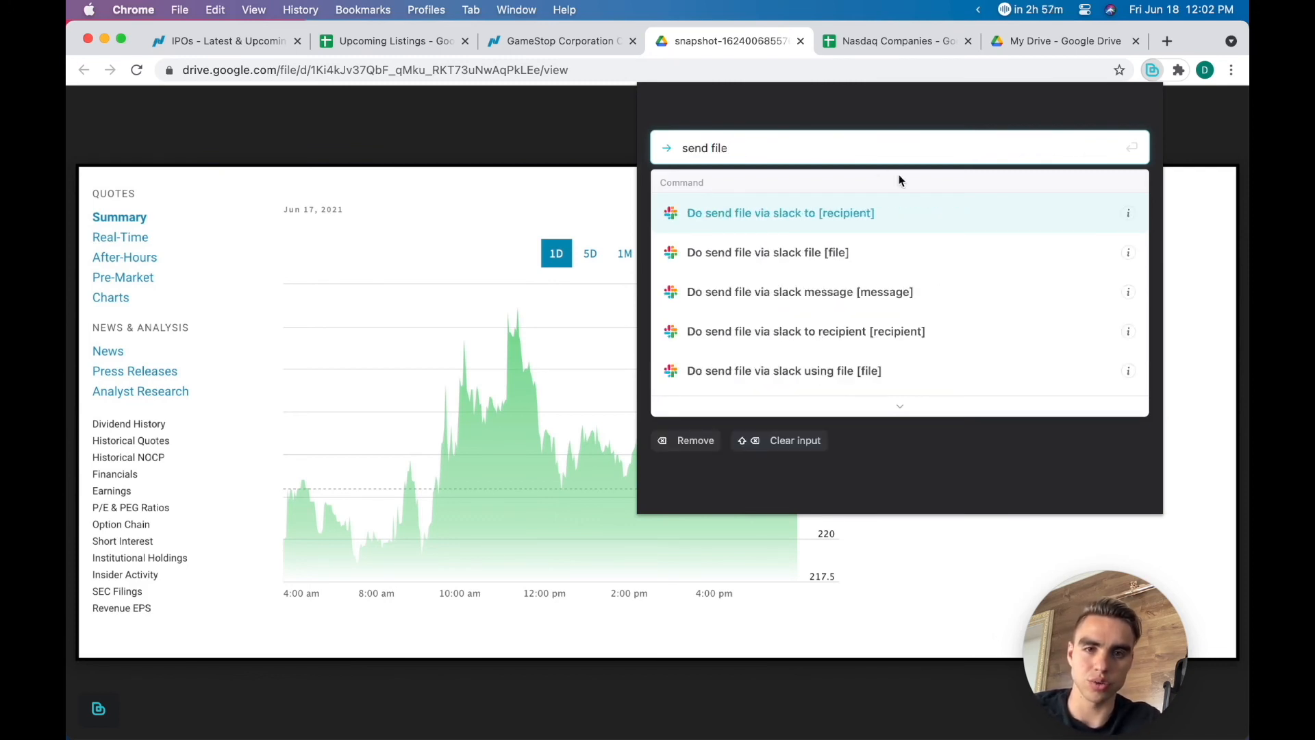
{"action": "left_click", "coordinate": [876, 216]}
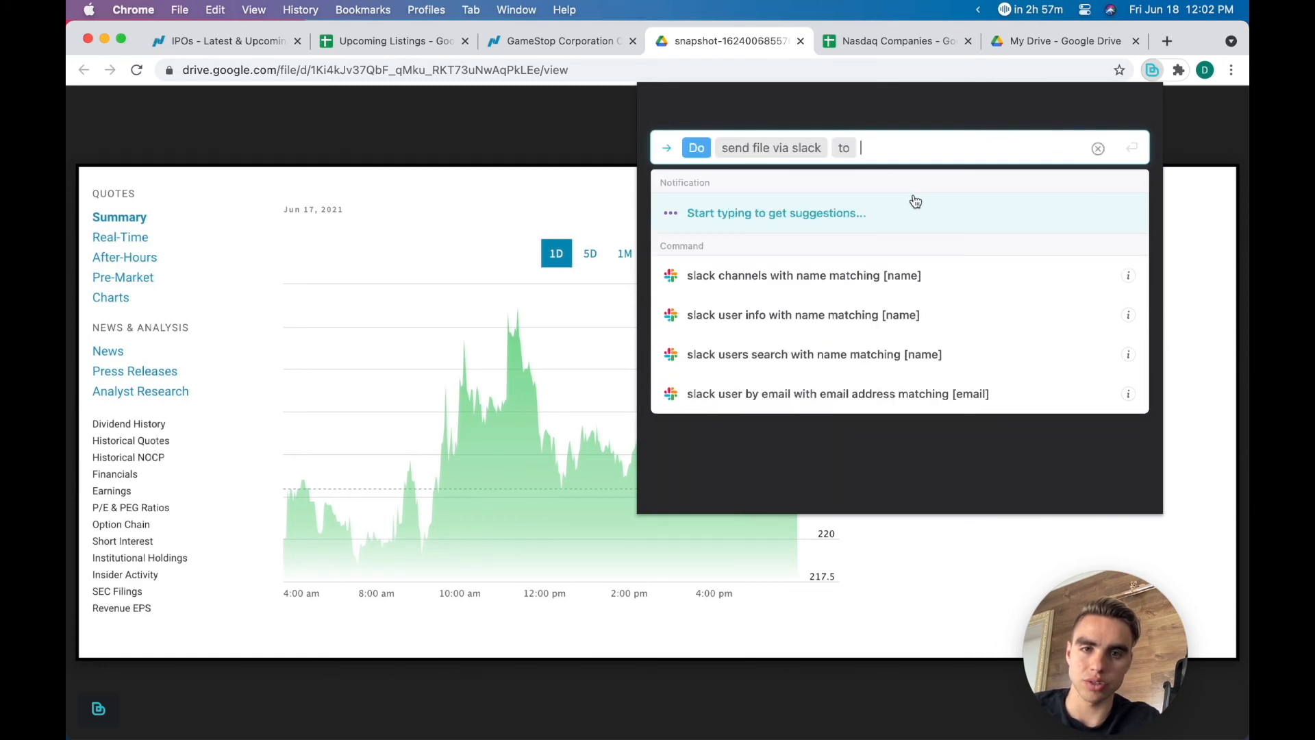
{"action": "type", "text": "demo"}
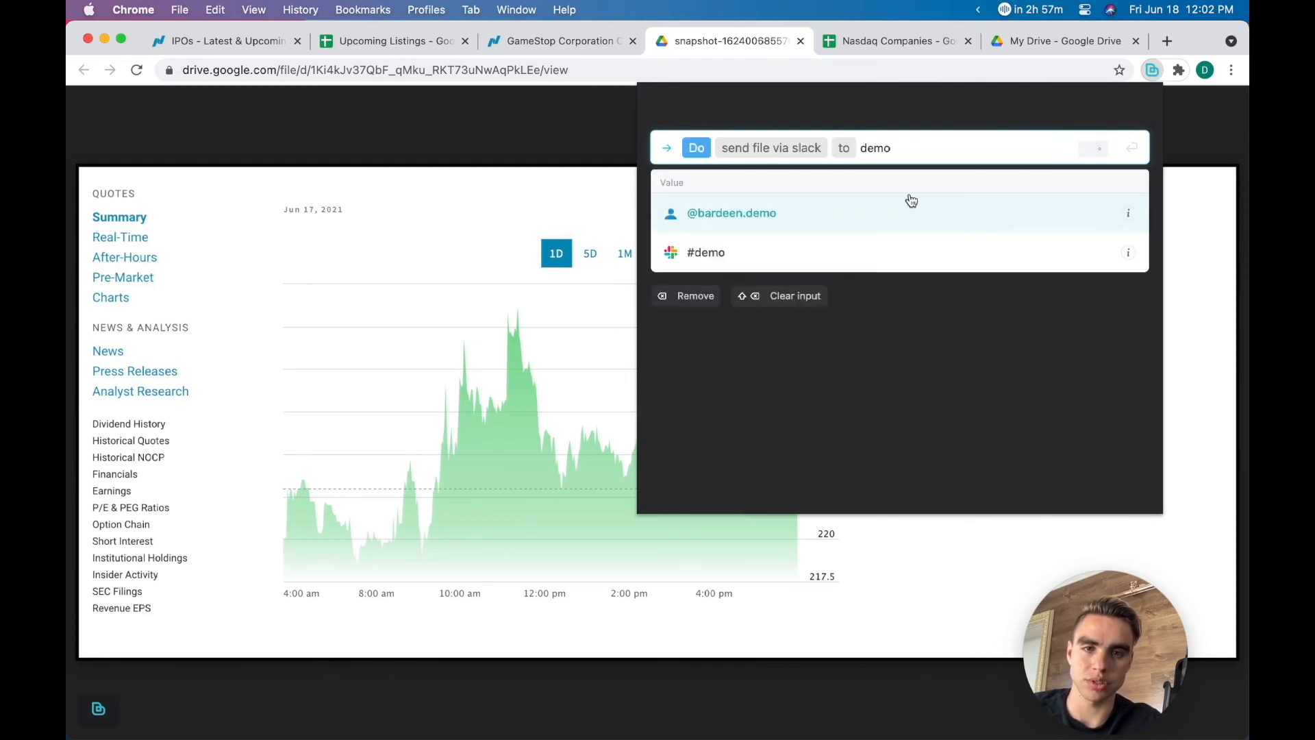
{"action": "left_click", "coordinate": [918, 212]}
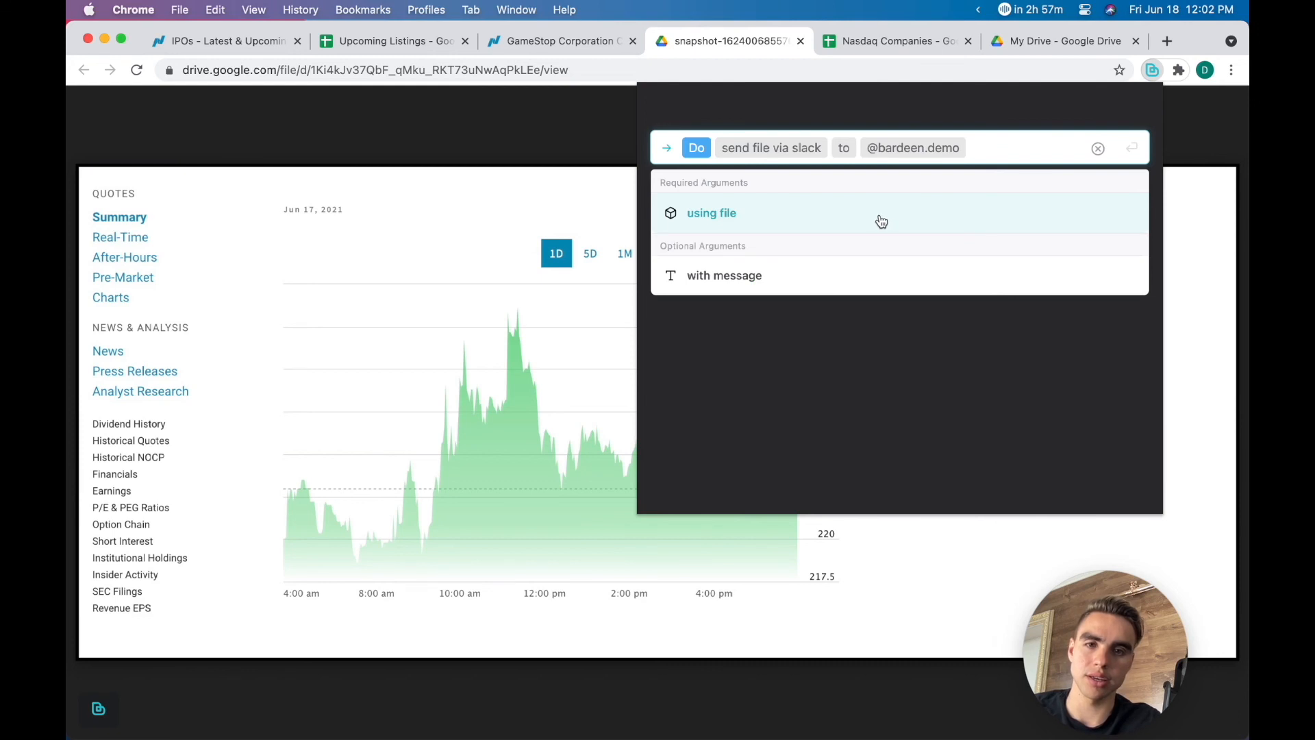
Step: Use the last file, snapshot-1624006855701.jpg, as the Slack command's file and run it without a message
{"action": "left_click", "coordinate": [834, 229]}
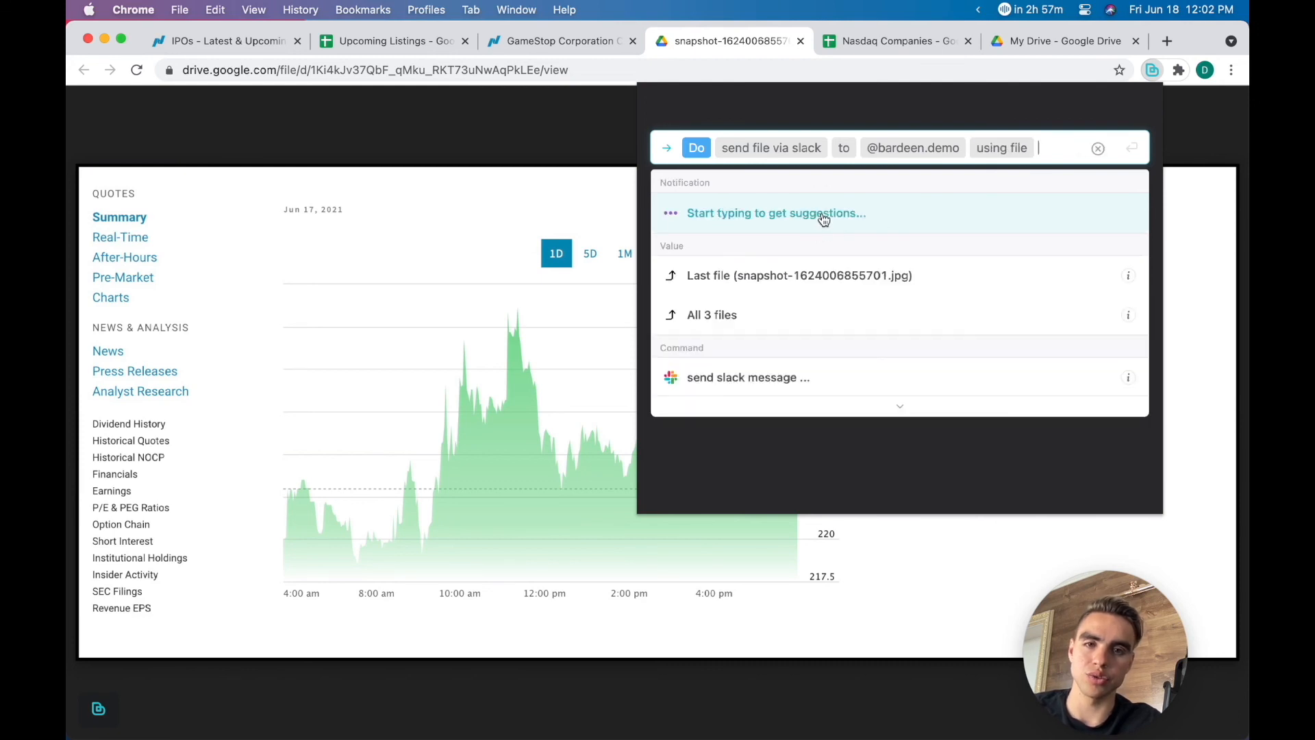
{"action": "left_click", "coordinate": [833, 279]}
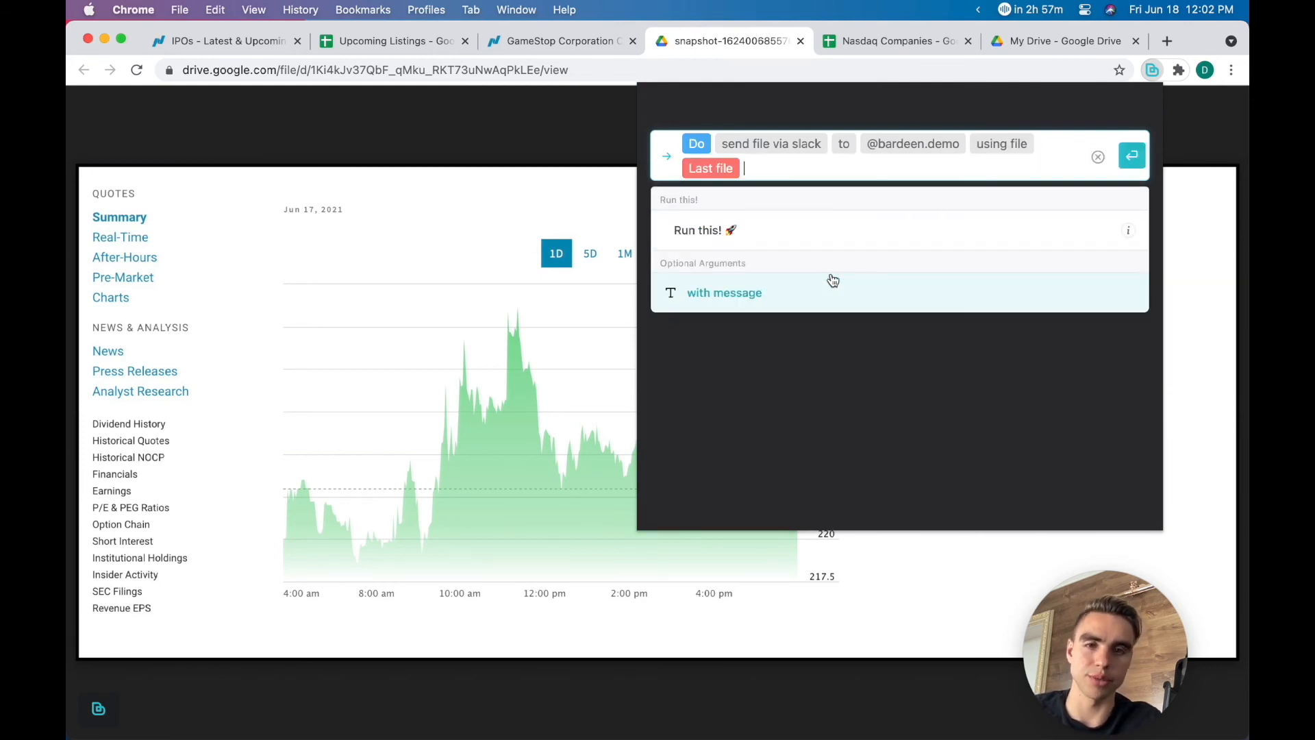
{"action": "left_click", "coordinate": [808, 241]}
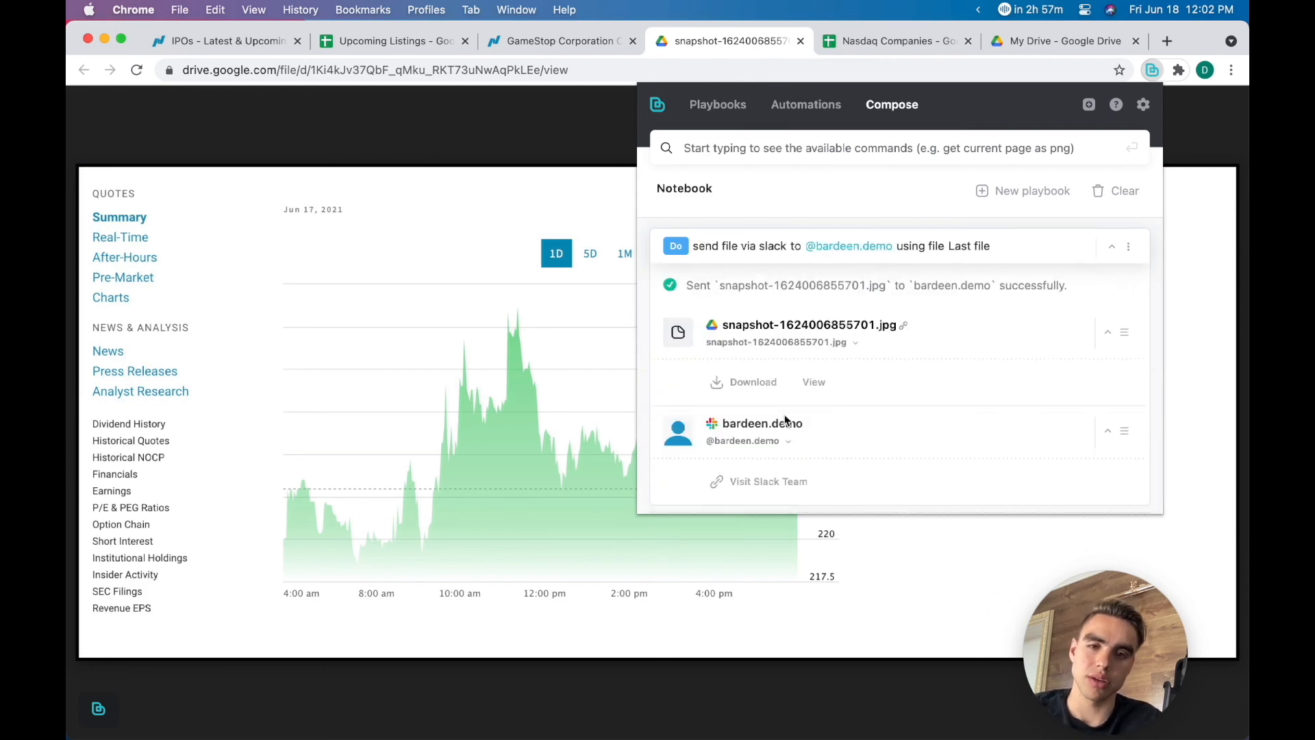
Step: Visit the Slack workspace and check the chart snapshot in the bardeen.demo direct messages at enlarged size
{"action": "left_click", "coordinate": [787, 480]}
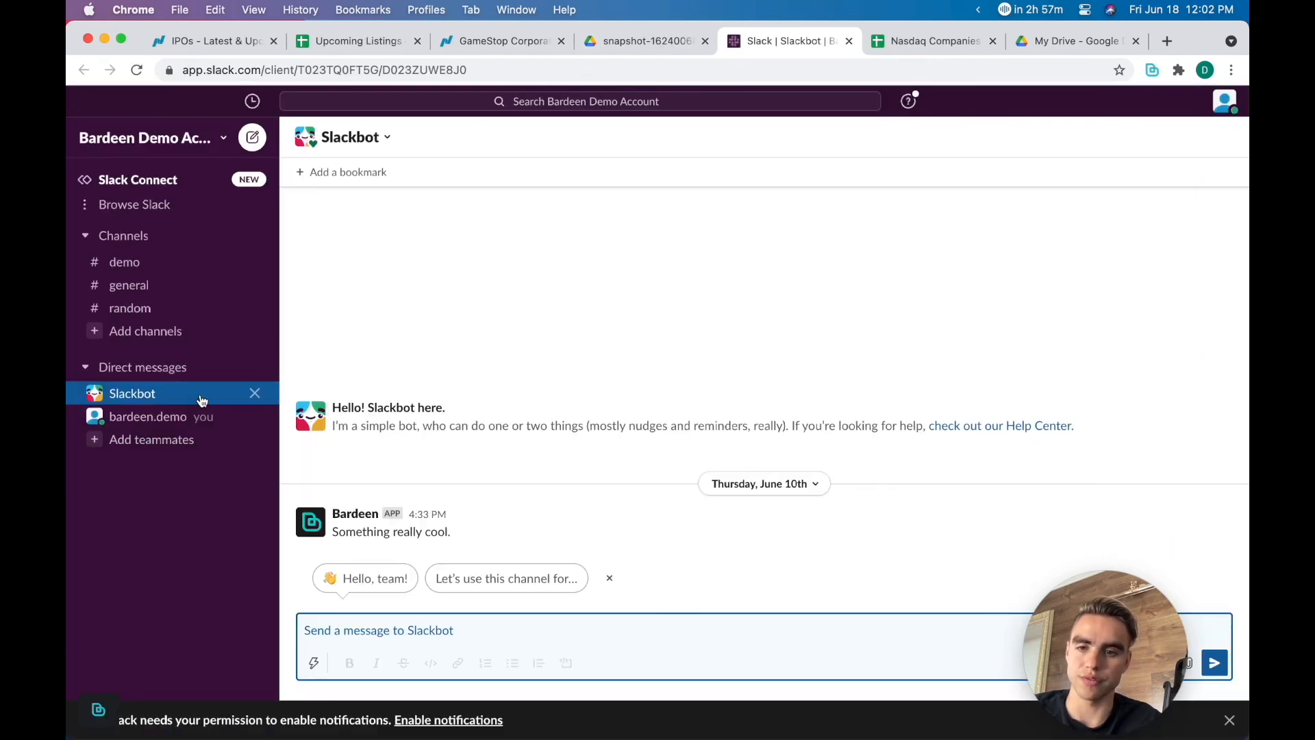
{"action": "left_click", "coordinate": [165, 418]}
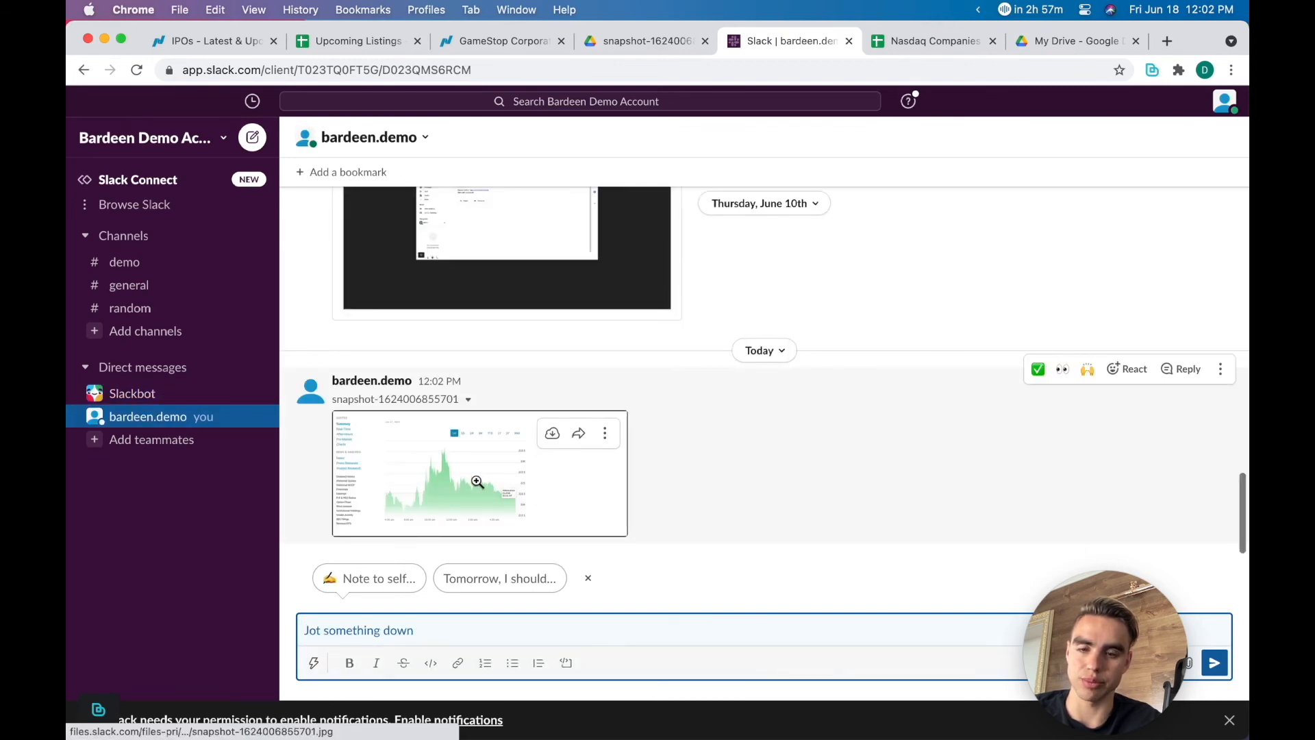
{"action": "left_click", "coordinate": [476, 482]}
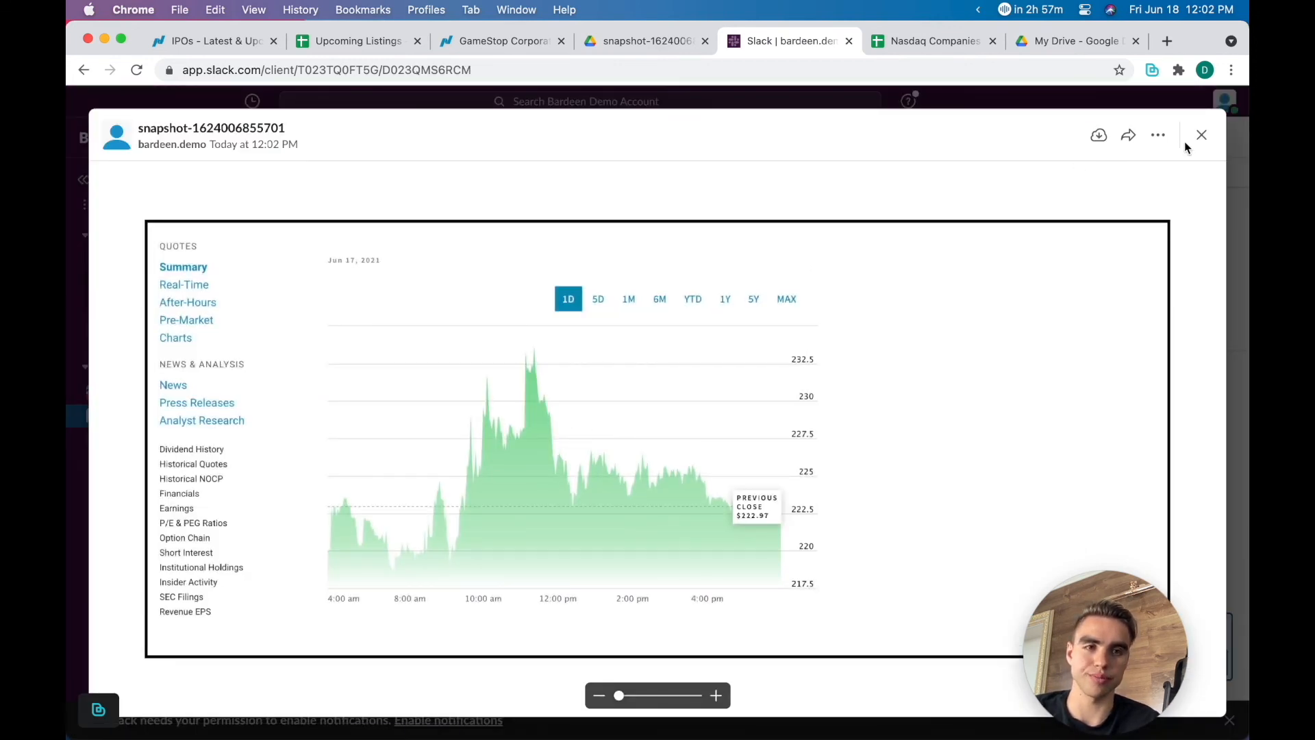
{"action": "left_click", "coordinate": [1202, 135]}
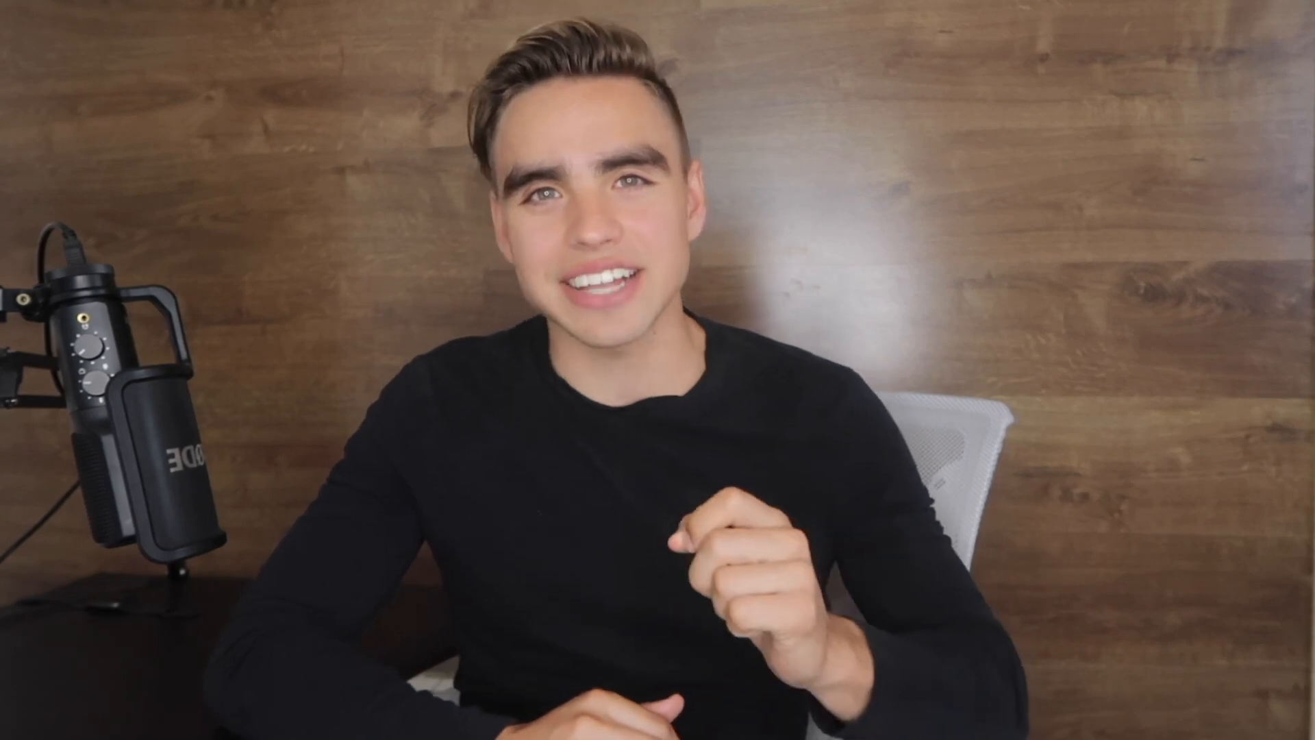